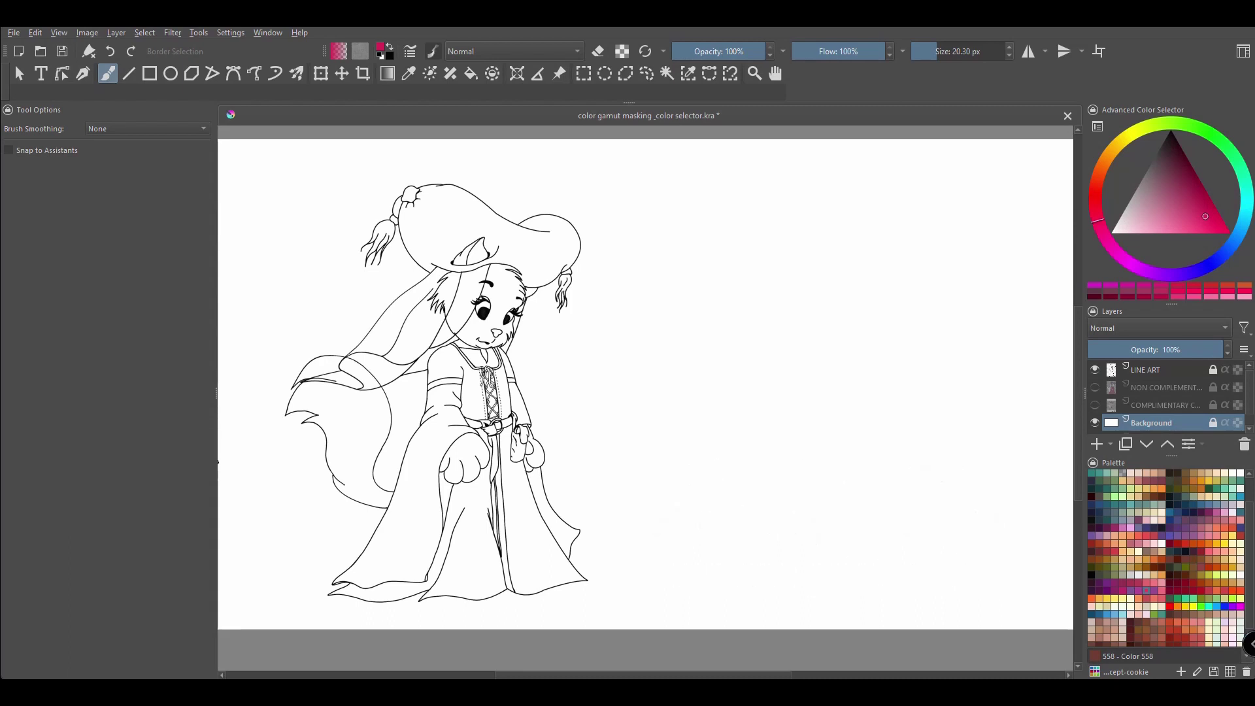
# Add the Gamut Masks docker through Settings > Dockers
pyautogui.click(229, 33)
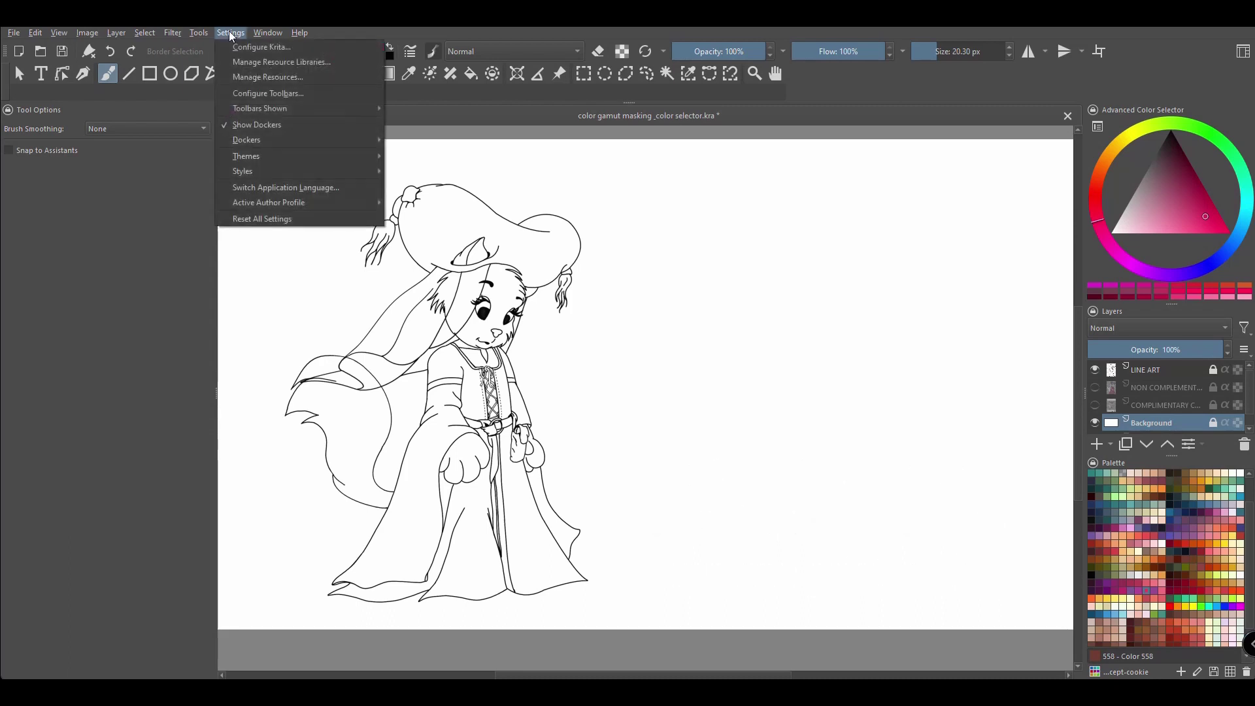
pyautogui.moveTo(272, 135)
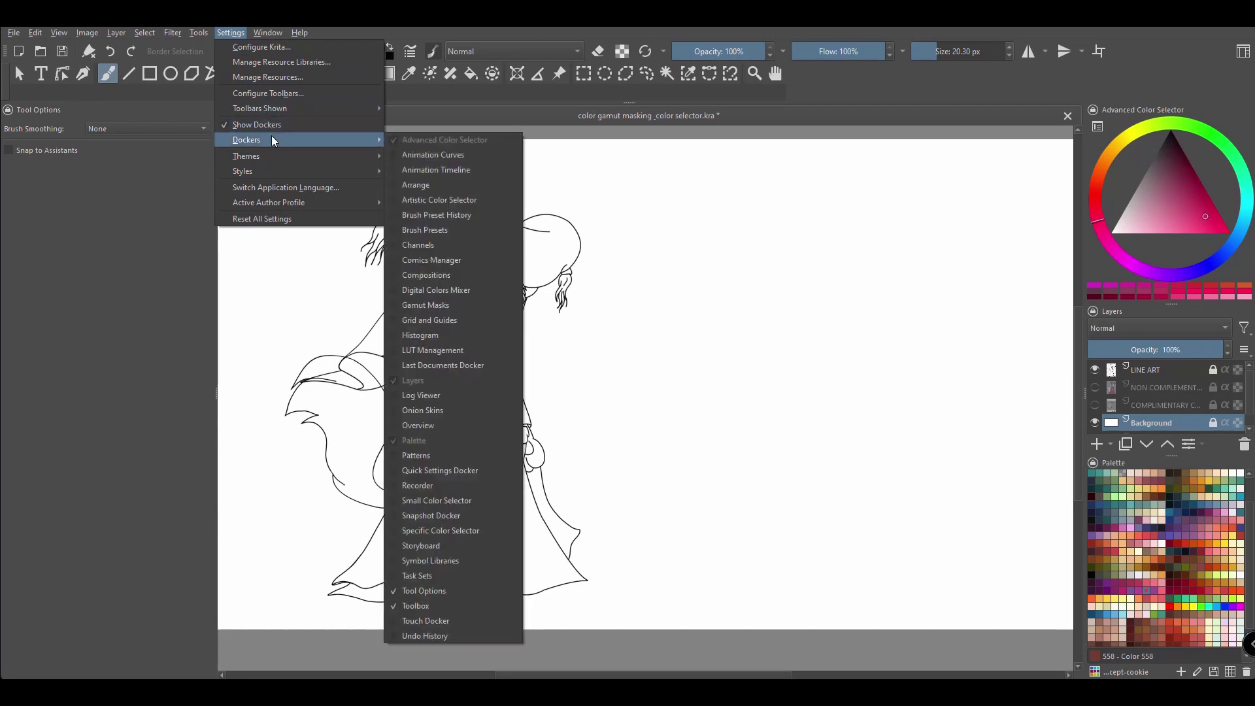
pyautogui.click(393, 304)
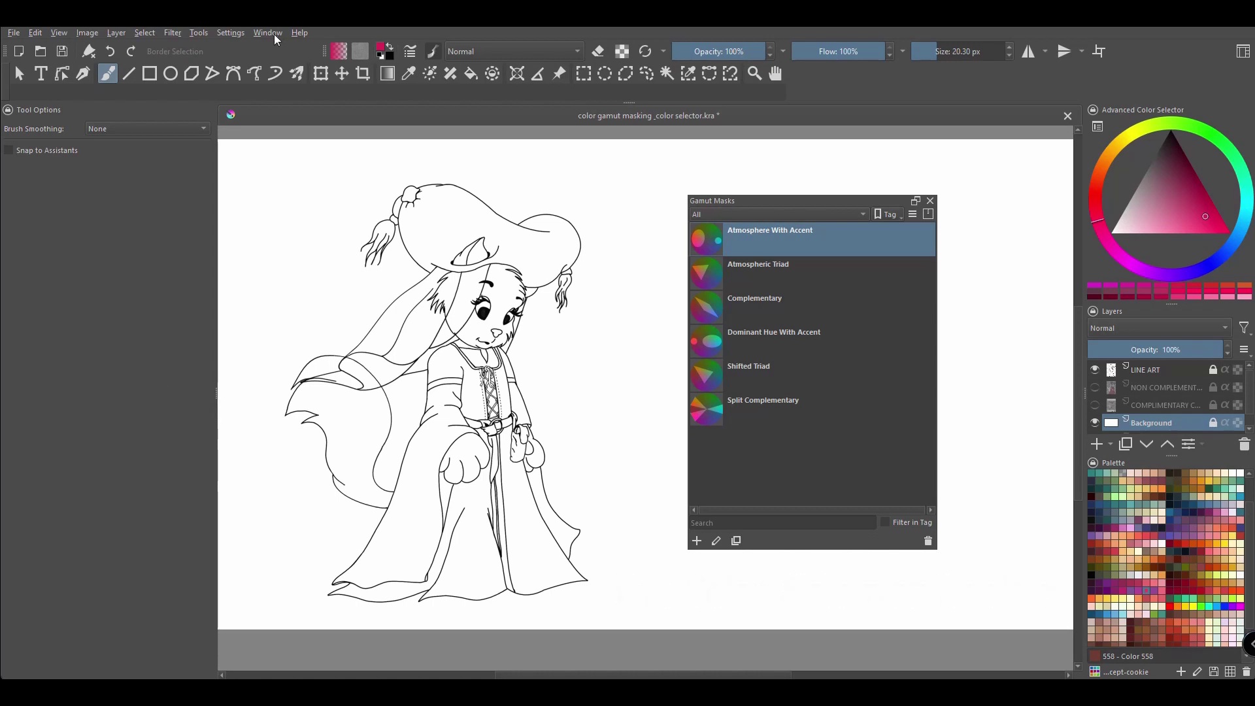
# Add the Artistic Color Selector docker from Settings > Dockers
pyautogui.click(230, 33)
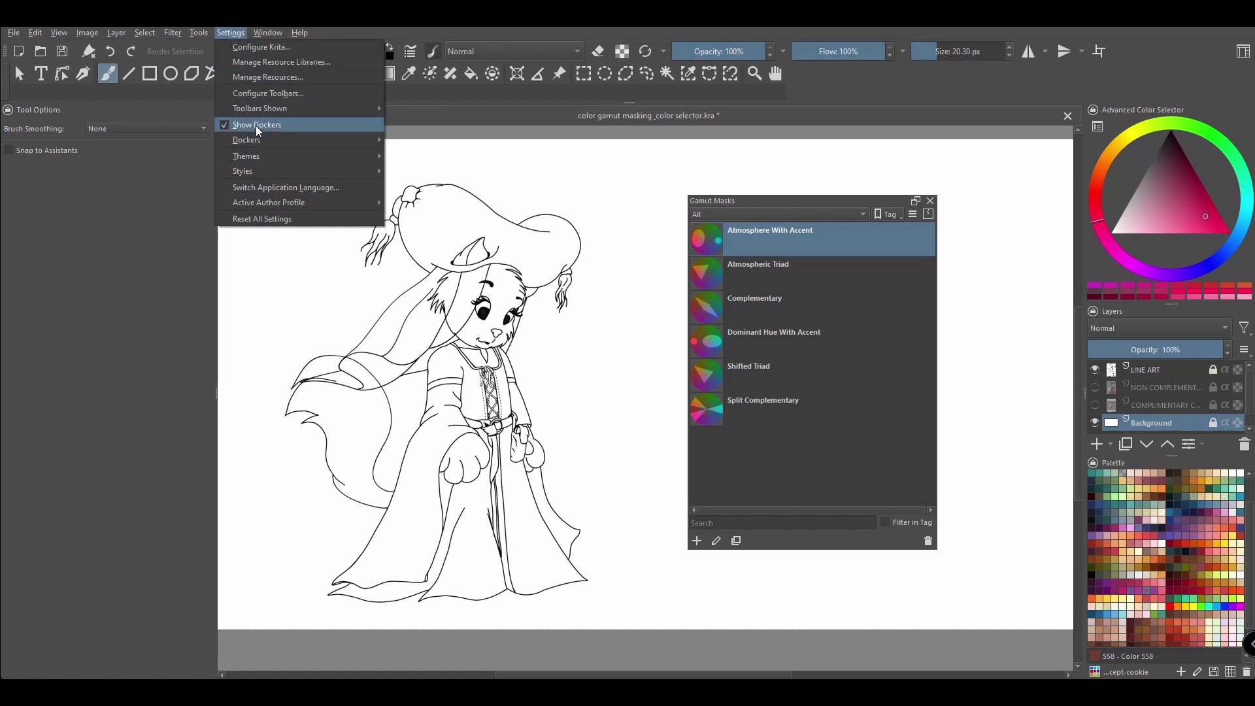
pyautogui.moveTo(259, 138)
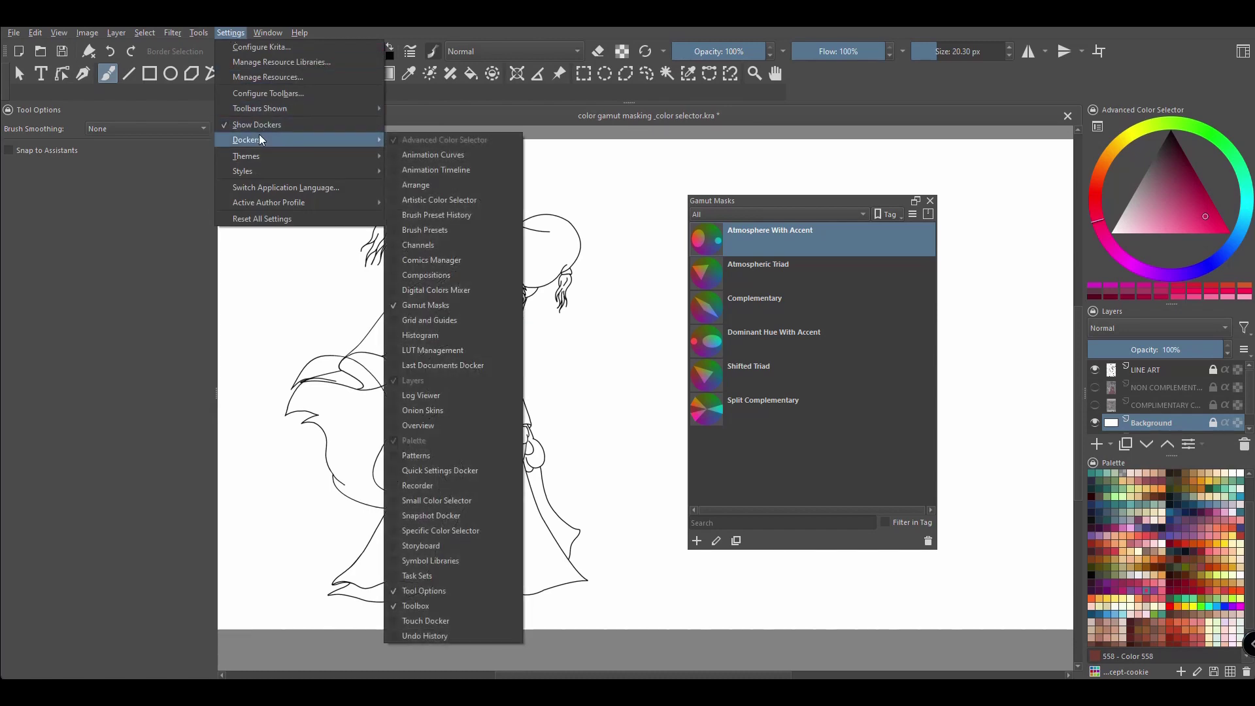
pyautogui.click(395, 199)
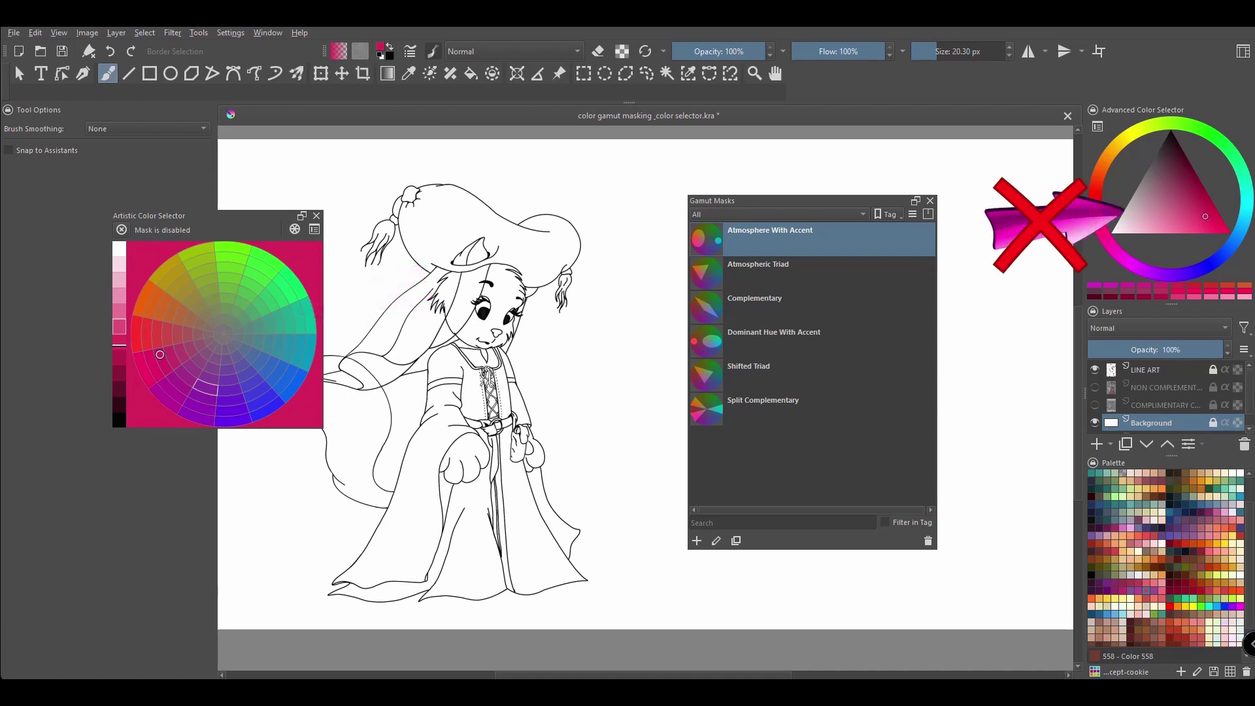
# Move and enlarge the selector panel left of the character, then pick a magenta-purple
pyautogui.moveTo(230, 217)
pyautogui.mouseDown()
pyautogui.moveTo(288, 281)
pyautogui.moveTo(222, 274)
pyautogui.moveTo(270, 267)
pyautogui.moveTo(356, 284)
pyautogui.moveTo(339, 315)
pyautogui.moveTo(253, 371)
pyautogui.moveTo(134, 527)
pyautogui.moveTo(117, 587)
pyautogui.moveTo(367, 306)
pyautogui.moveTo(329, 253)
pyautogui.mouseUp()
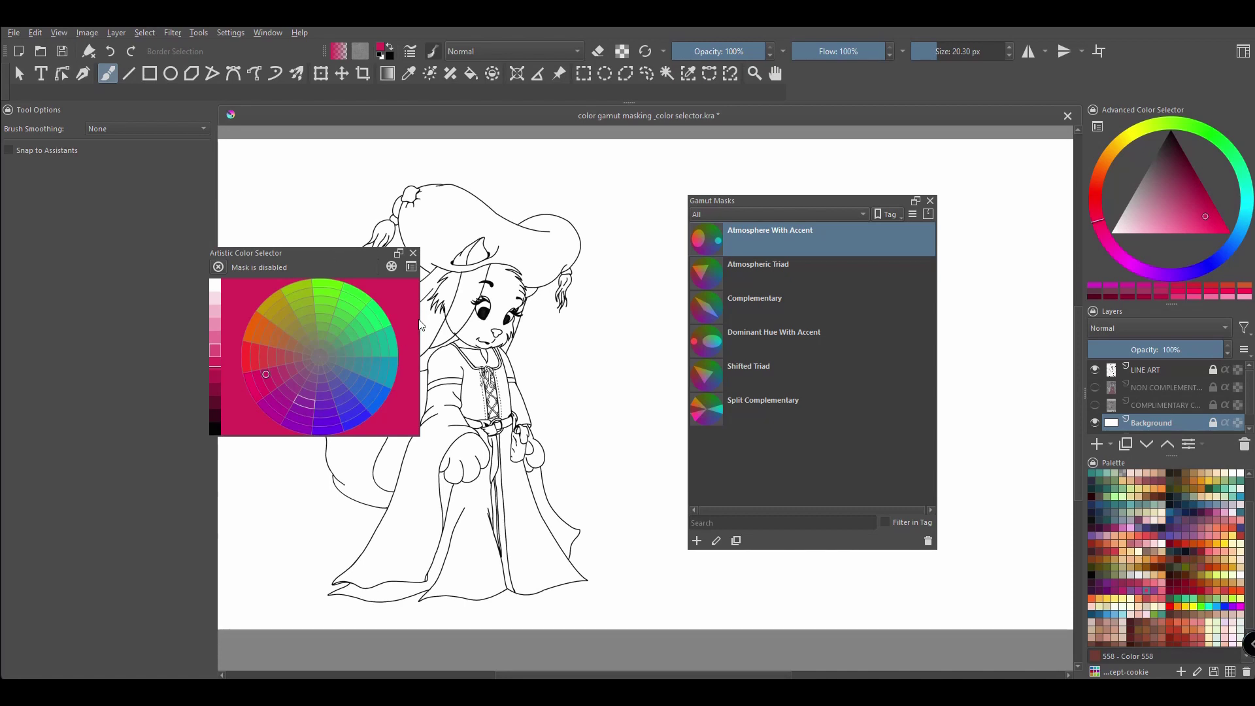
pyautogui.moveTo(422, 325); pyautogui.dragTo(441, 325)
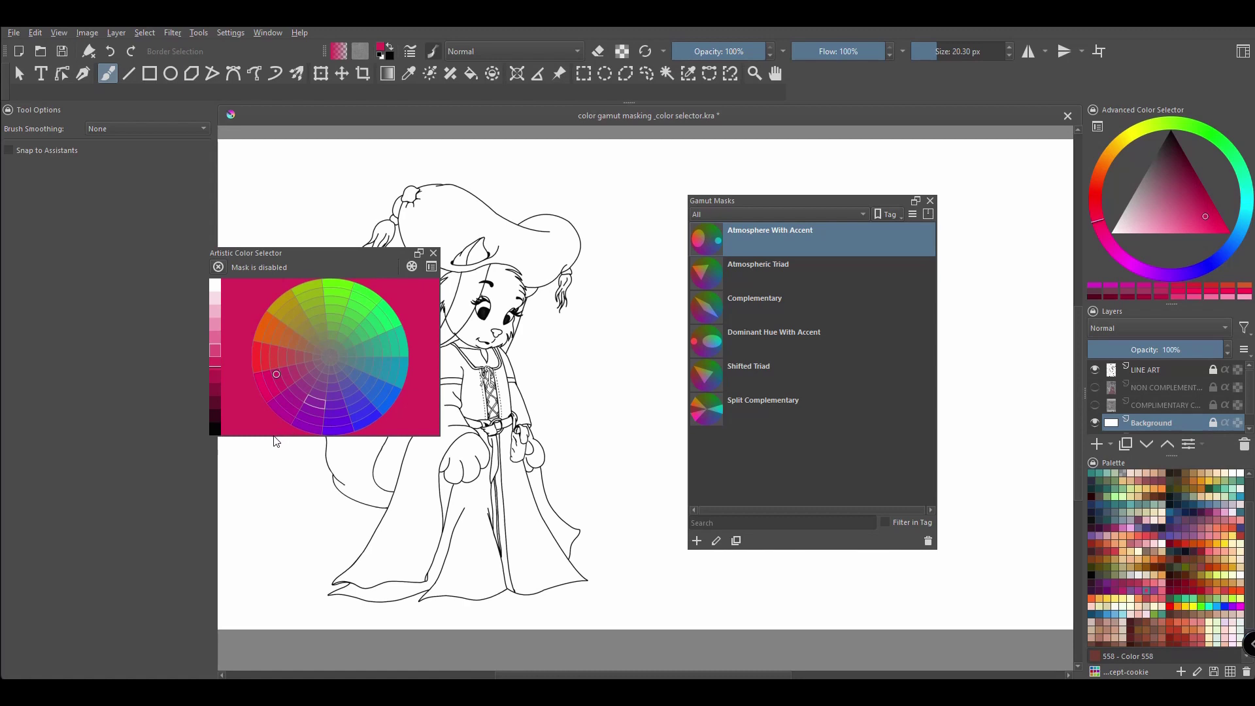
pyautogui.moveTo(272, 437); pyautogui.dragTo(269, 483)
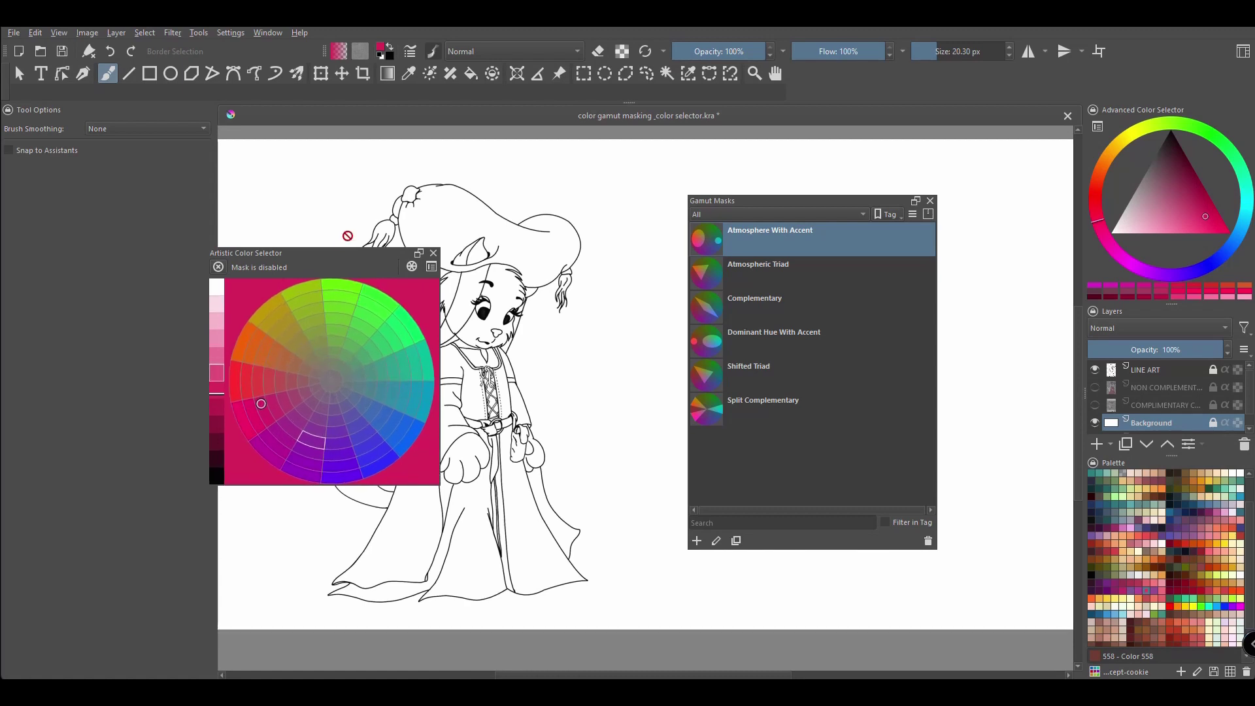
pyautogui.moveTo(342, 256); pyautogui.dragTo(275, 221)
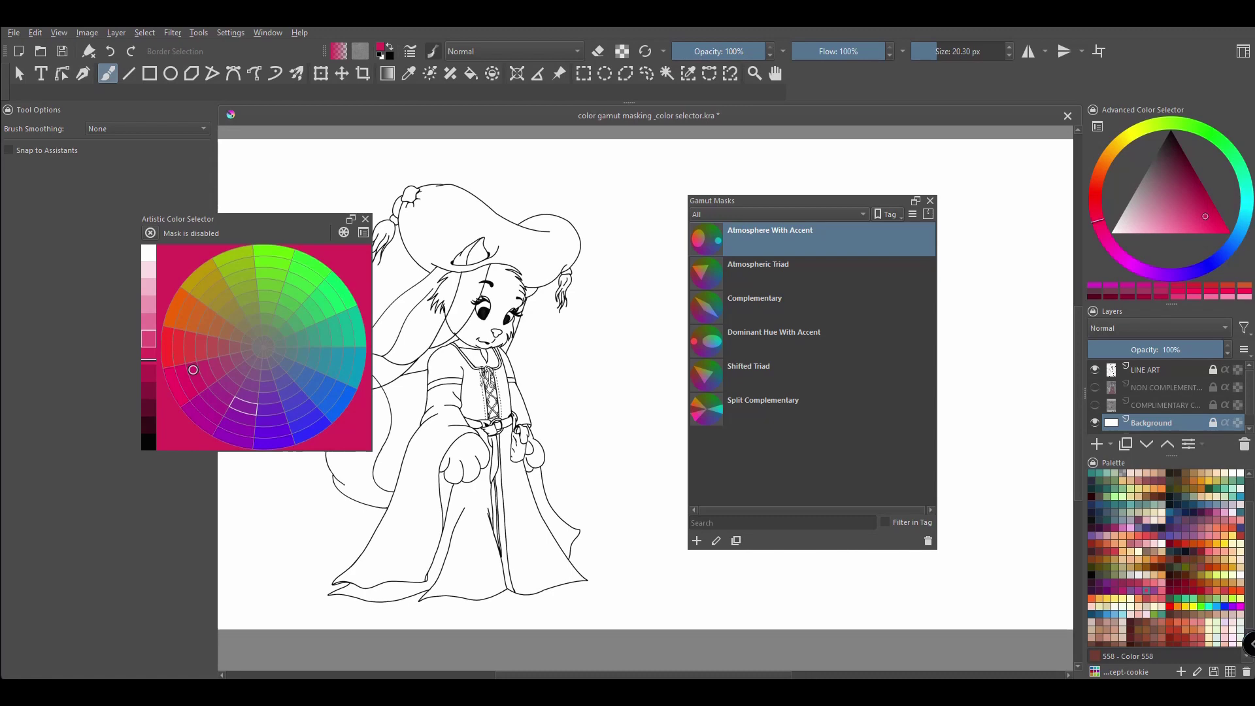
pyautogui.click(211, 399)
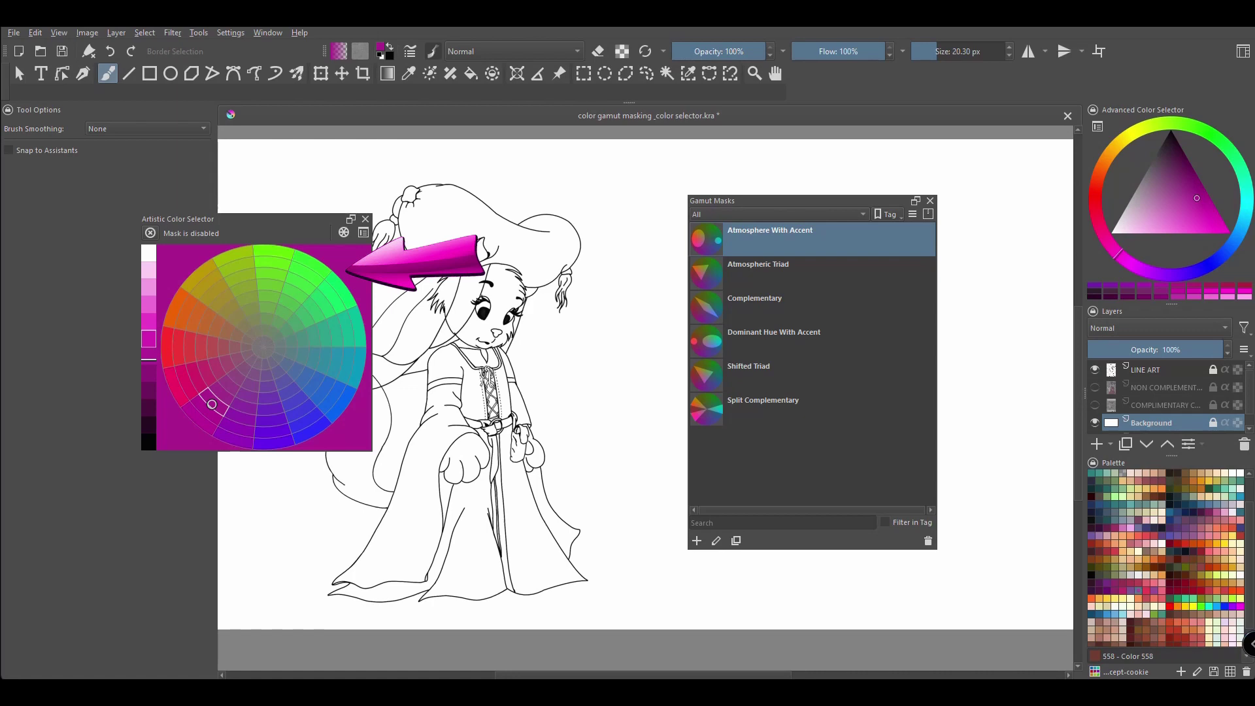
# Compare yellow, blue and magenta shades on the Advanced Color Selector, ending on a darker pink
pyautogui.moveTo(1104, 190); pyautogui.dragTo(1132, 159)
pyautogui.click(1212, 214)
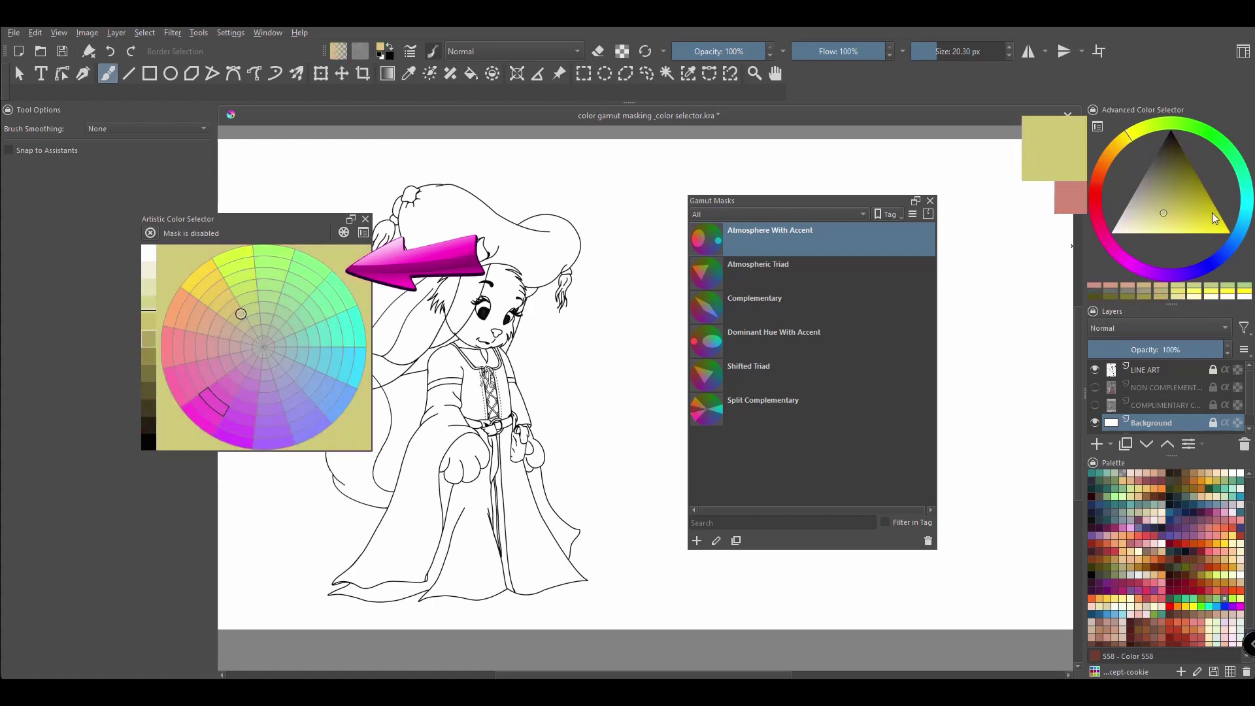
pyautogui.click(1244, 228)
pyautogui.click(1155, 214)
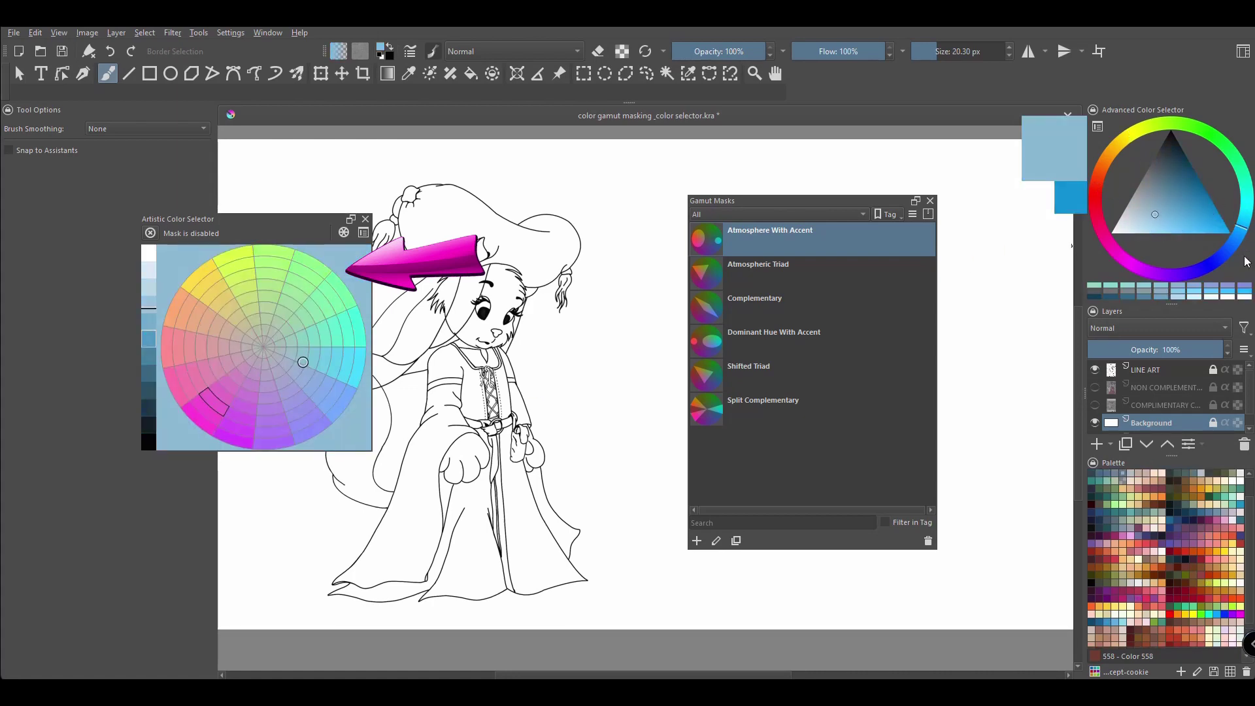
pyautogui.click(1103, 237)
pyautogui.click(1158, 182)
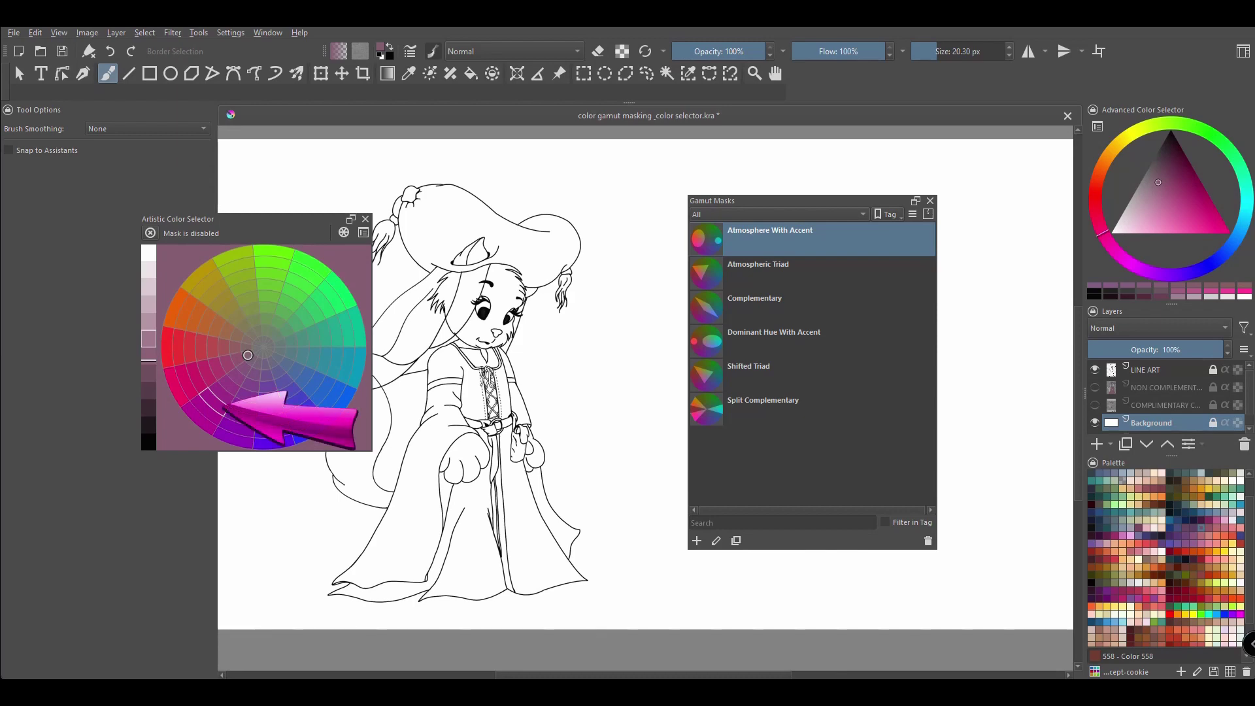
# Apply the Complementary gamut mask and pick an orange-brown inside its diamond
pyautogui.click(212, 405)
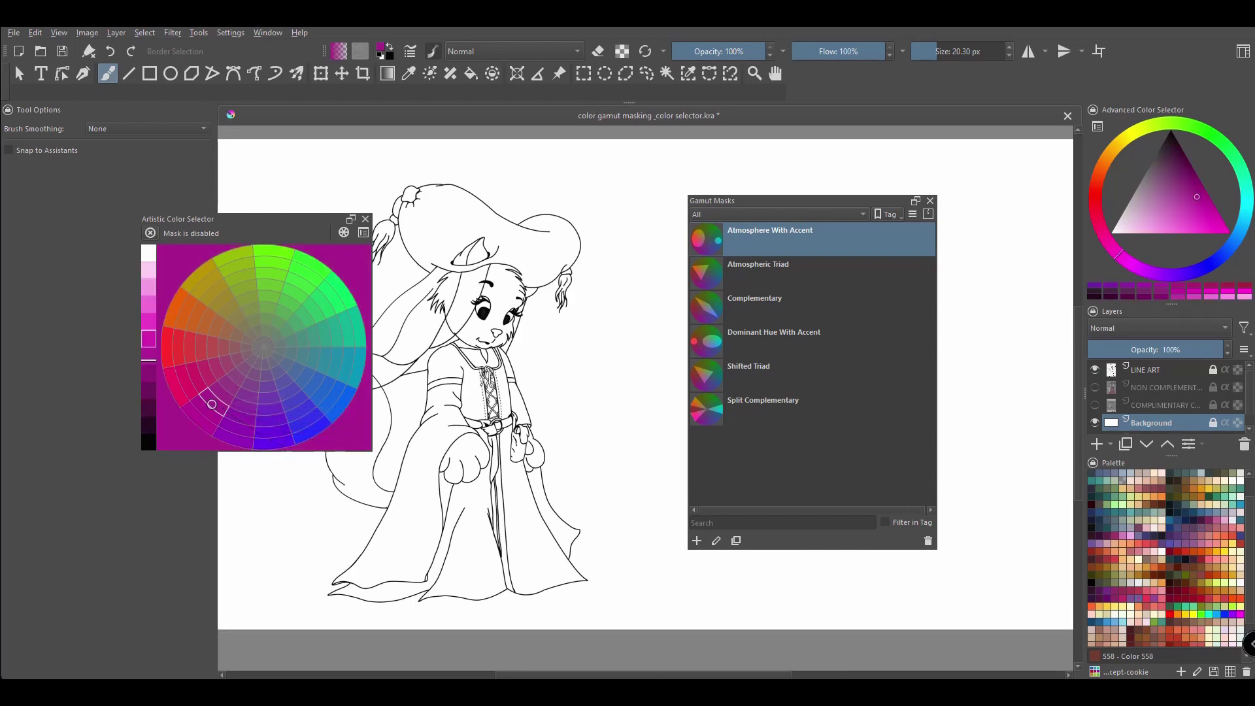
pyautogui.click(774, 305)
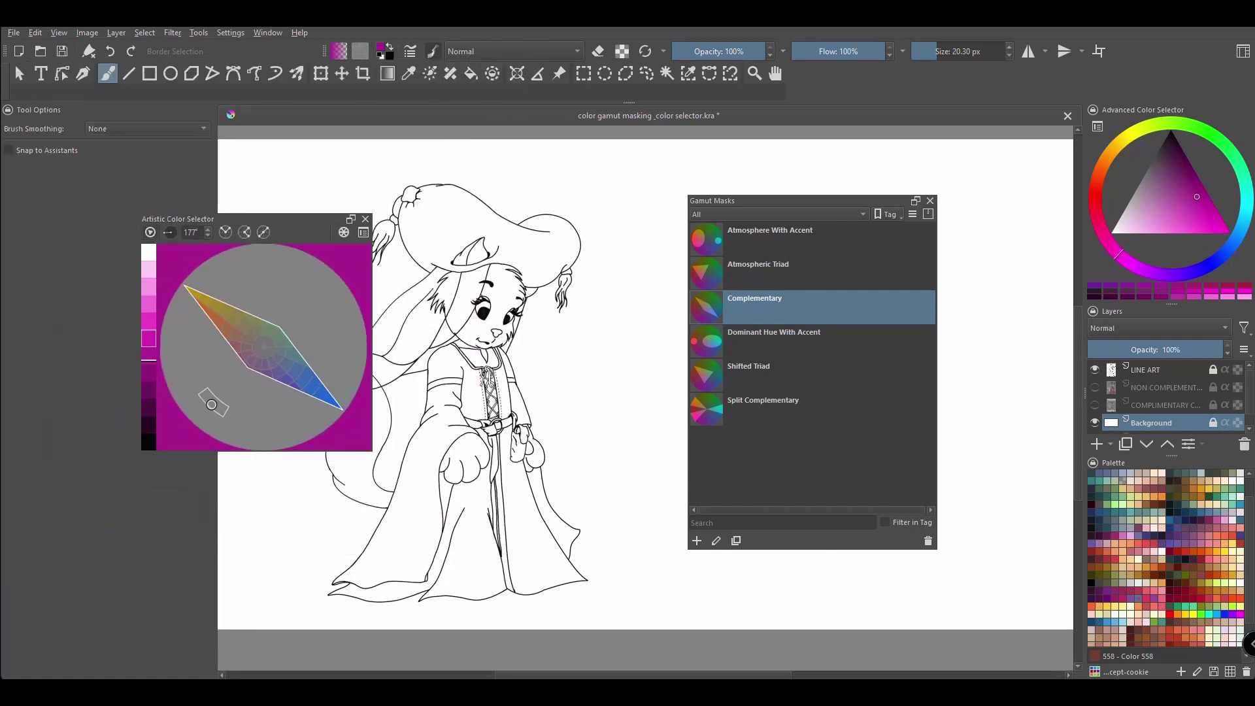
pyautogui.click(217, 326)
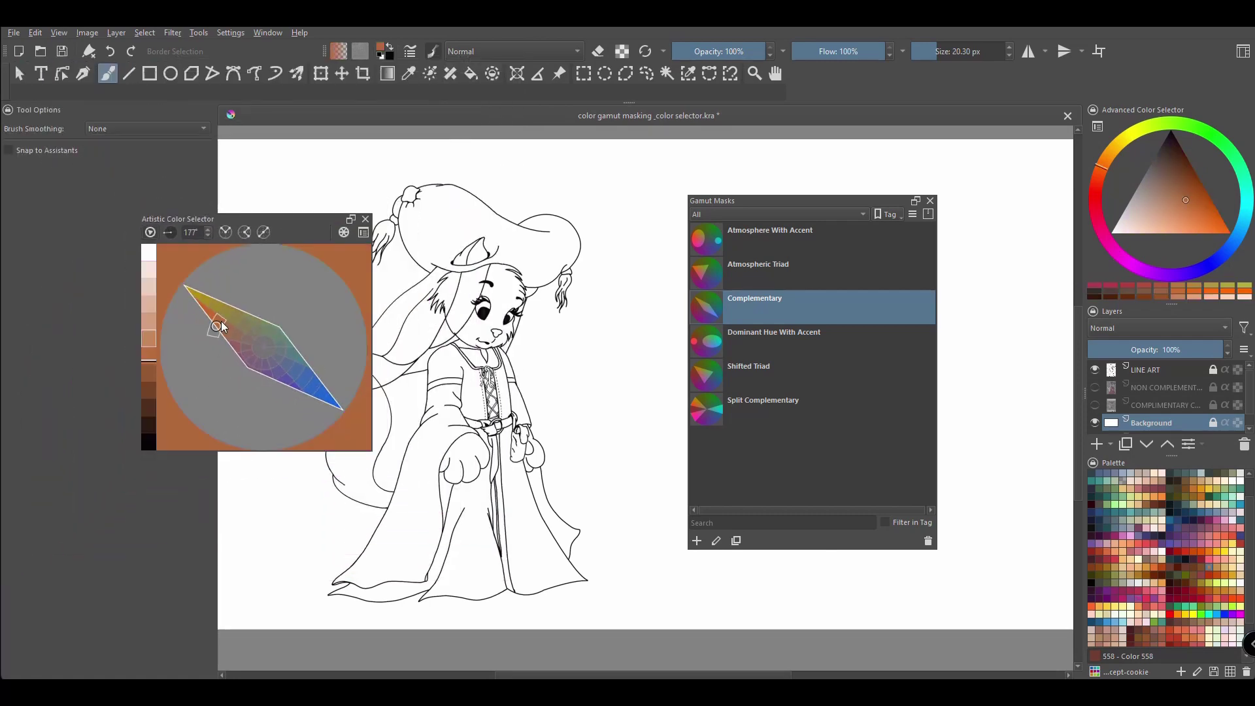
pyautogui.click(1141, 389)
# Add a new paint layer and choose the 40 px brush from the Paint tag
pyautogui.press('Insert')
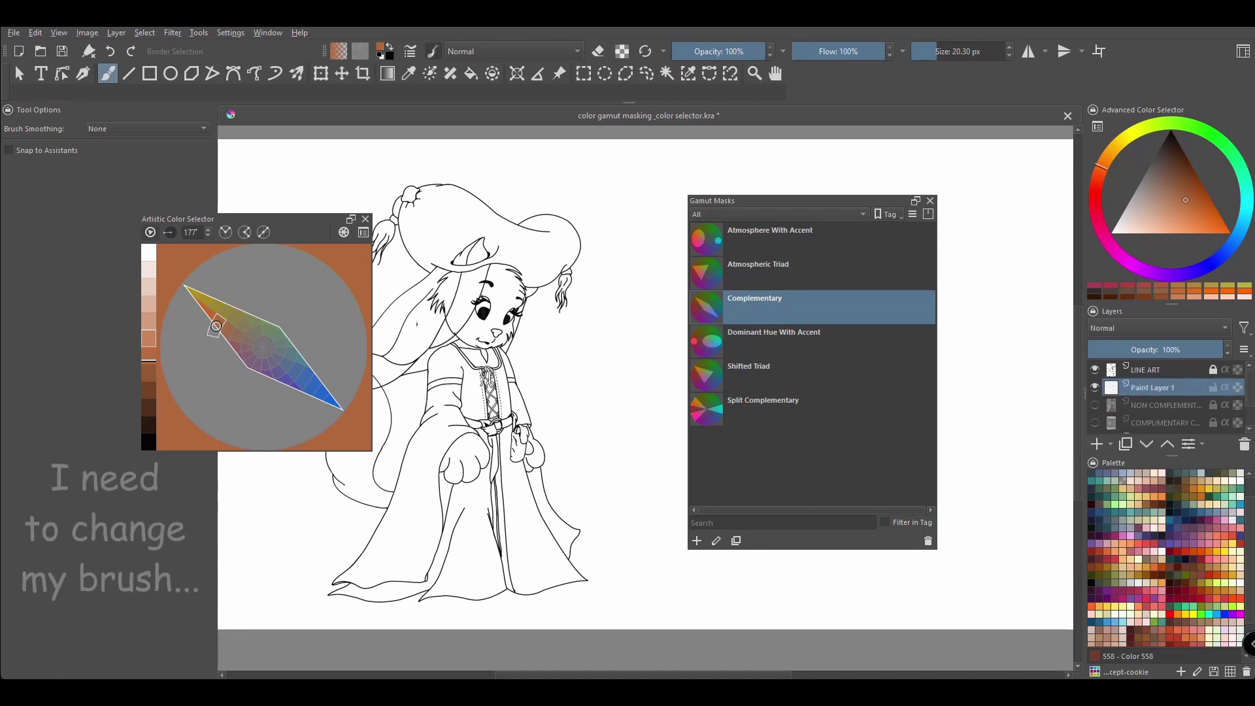
pyautogui.scroll(5, 440, 400)
pyautogui.click(432, 51)
pyautogui.click(536, 75)
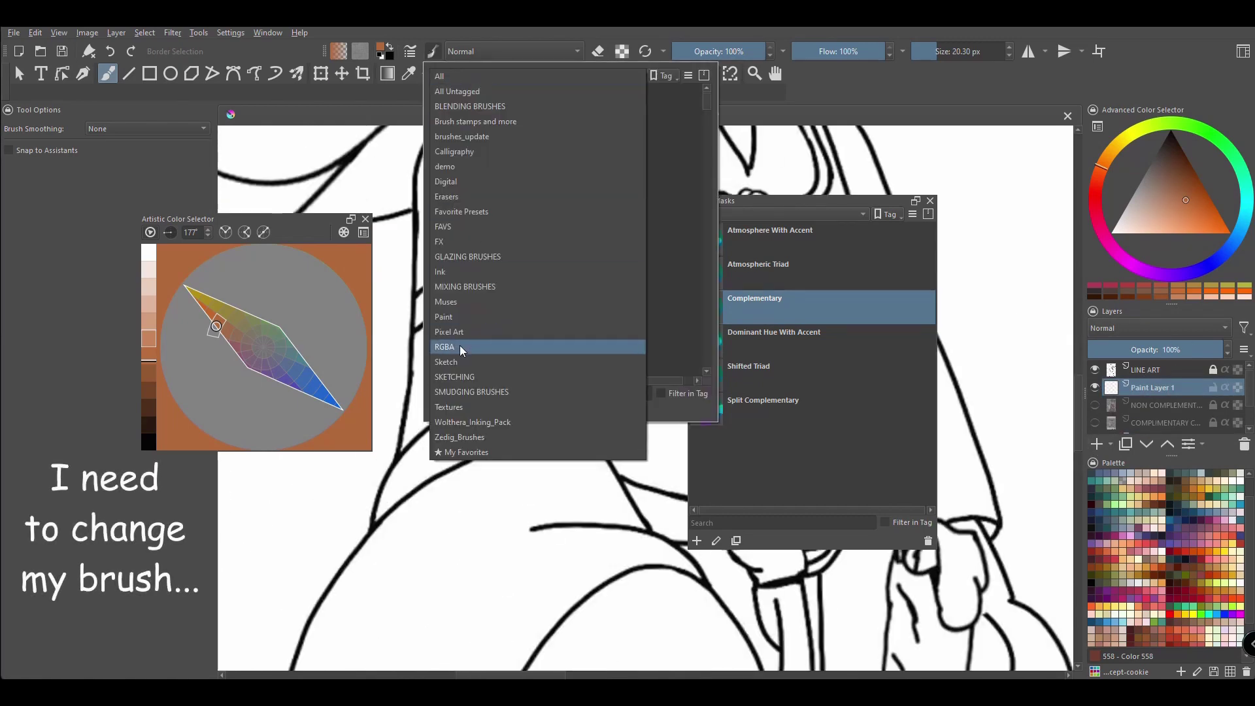
pyautogui.click(463, 318)
pyautogui.click(452, 148)
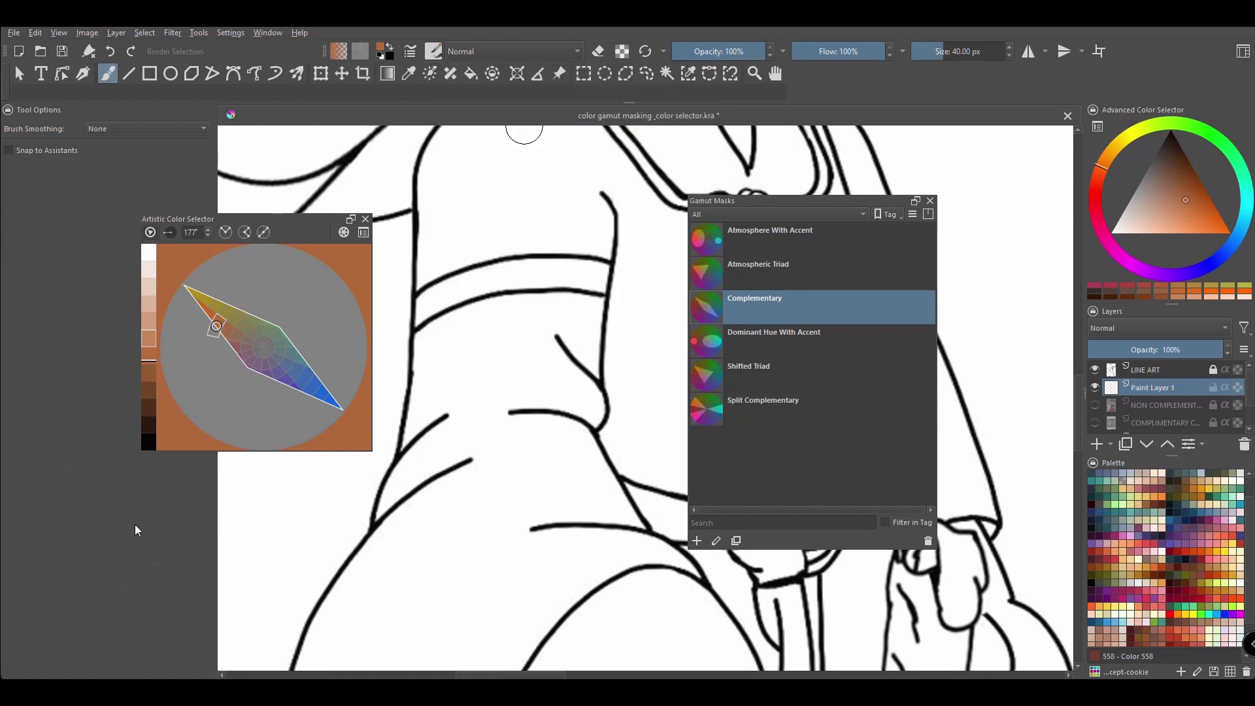
# Paint an orange-brown dab on the sleeve and a blue dab on the hair
pyautogui.moveTo(471, 333)
pyautogui.mouseDown()
pyautogui.moveTo(498, 332)
pyautogui.moveTo(506, 368)
pyautogui.moveTo(556, 340)
pyautogui.moveTo(566, 402)
pyautogui.moveTo(516, 420)
pyautogui.moveTo(458, 404)
pyautogui.moveTo(509, 411)
pyautogui.moveTo(533, 448)
pyautogui.moveTo(581, 412)
pyautogui.moveTo(584, 365)
pyautogui.moveTo(459, 354)
pyautogui.moveTo(449, 381)
pyautogui.moveTo(480, 448)
pyautogui.mouseUp()
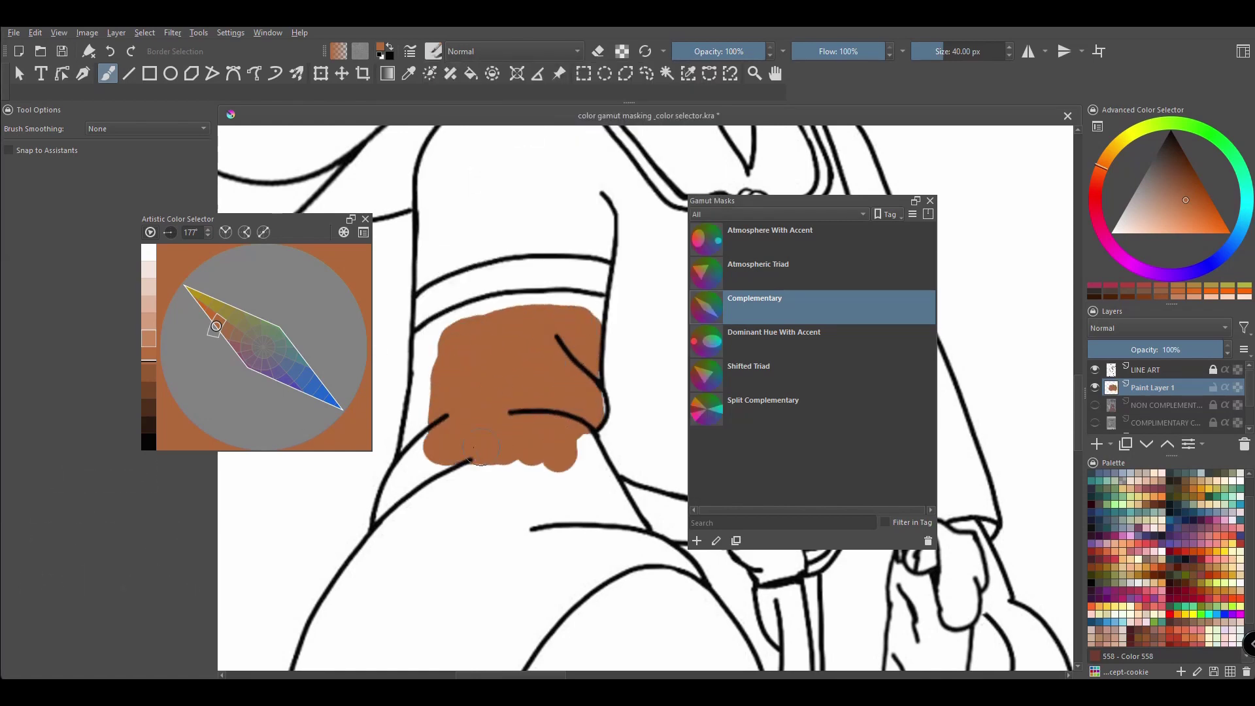
pyautogui.click(296, 371)
pyautogui.press('-')
pyautogui.moveTo(470, 176)
pyautogui.mouseDown()
pyautogui.moveTo(487, 196)
pyautogui.moveTo(465, 183)
pyautogui.mouseUp()
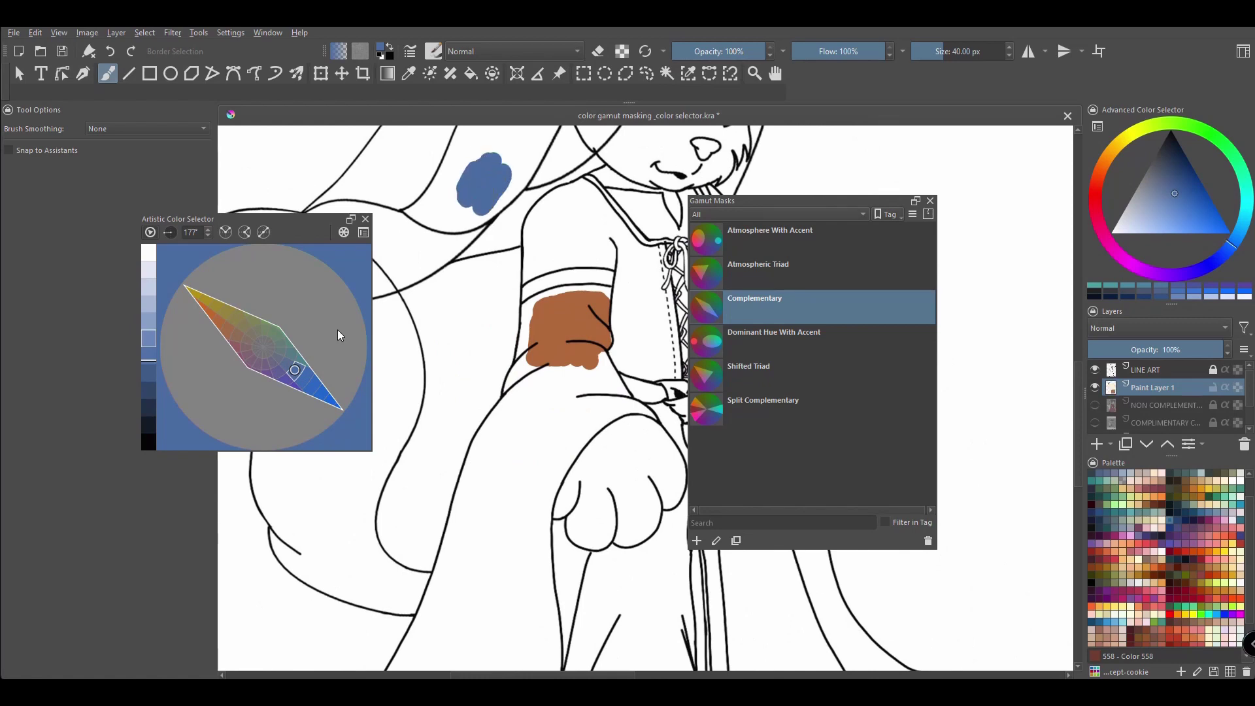
# Pick a bright yellow at the gamut's tip and paint a yellow patch on the paw
pyautogui.click(211, 289)
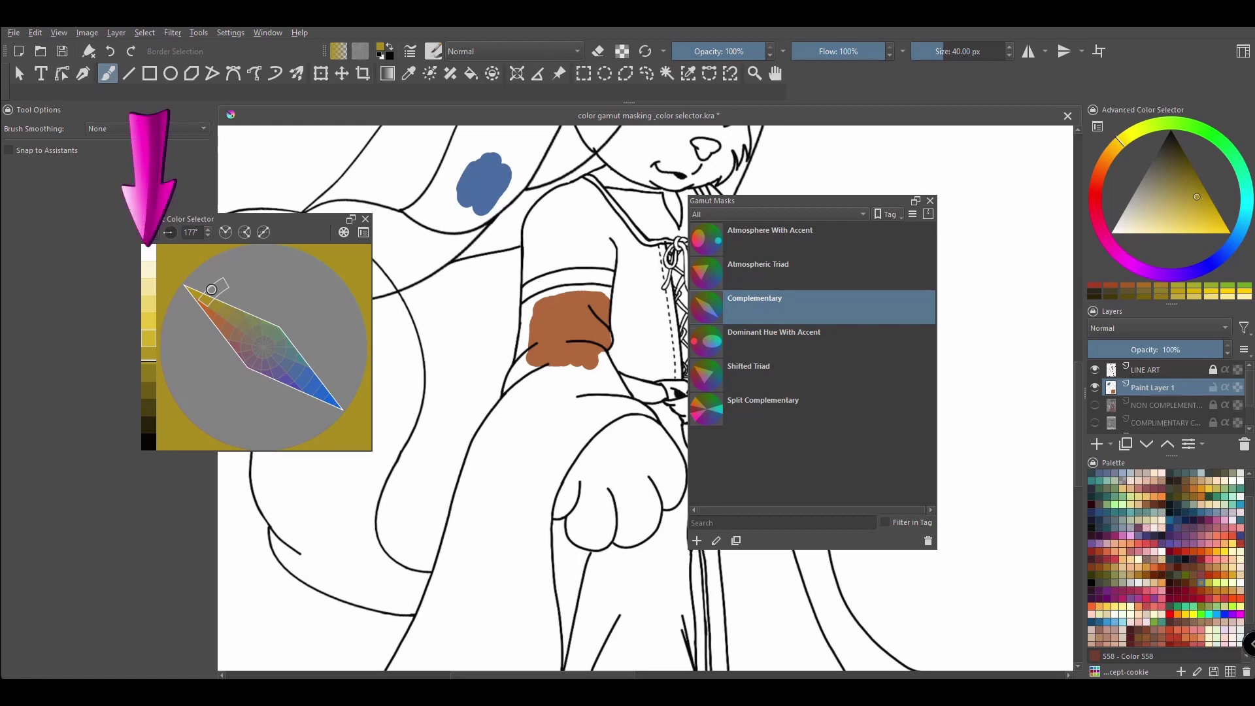
pyautogui.click(147, 286)
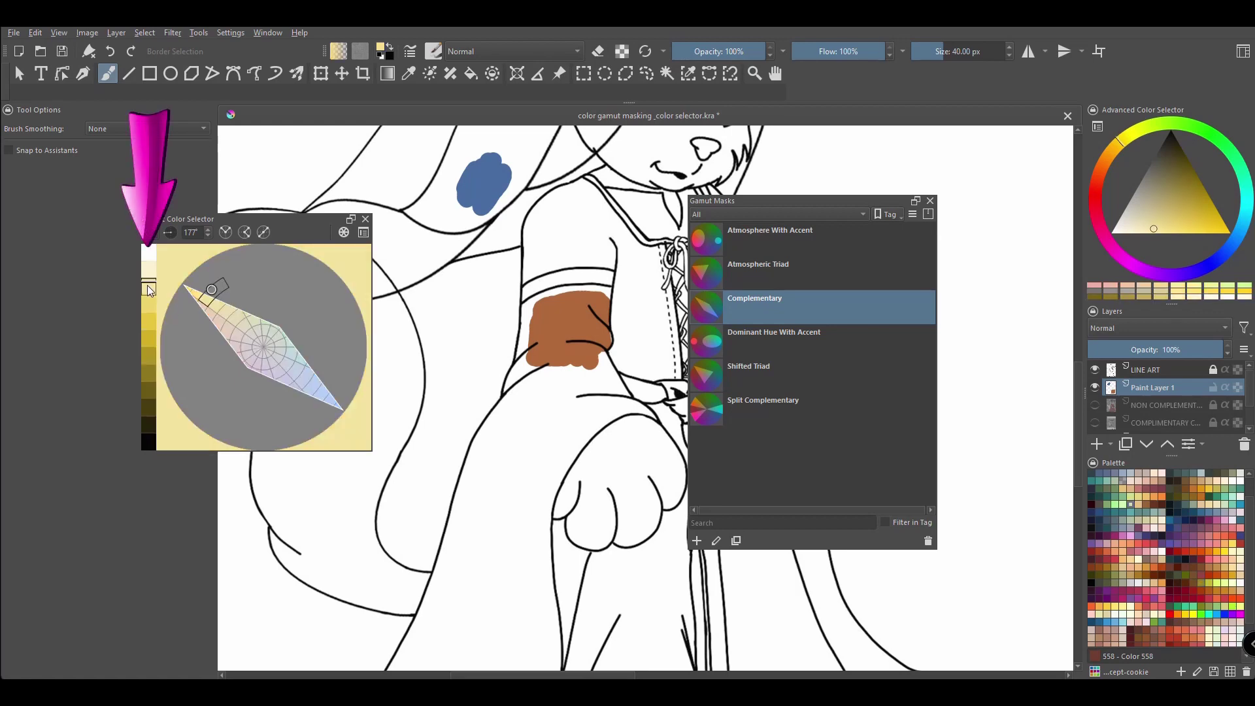
pyautogui.click(148, 406)
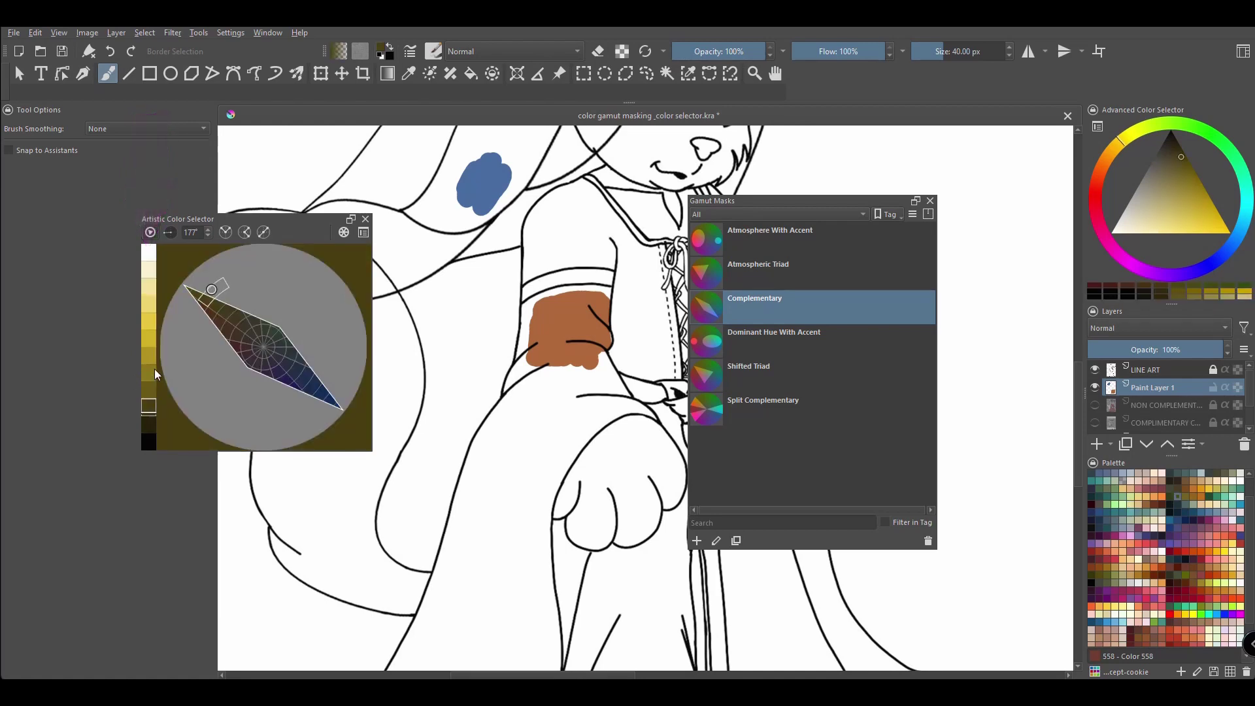
pyautogui.click(147, 337)
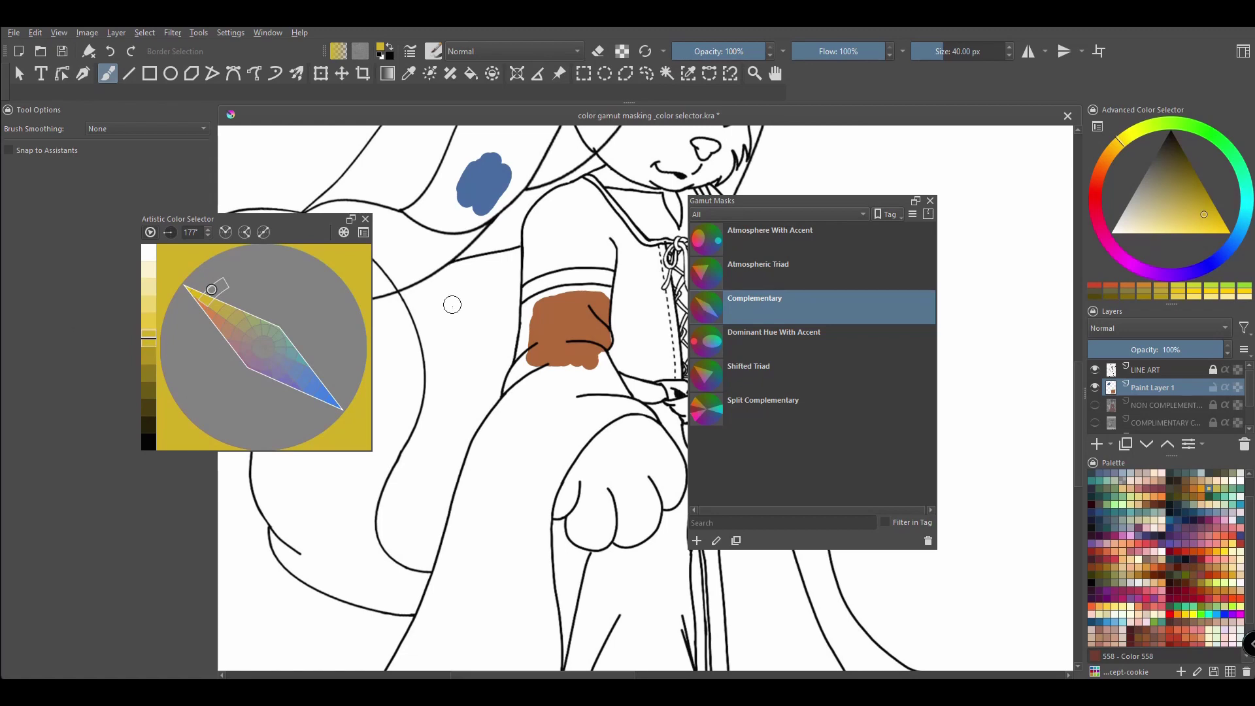
pyautogui.scroll(-2, 537, 493)
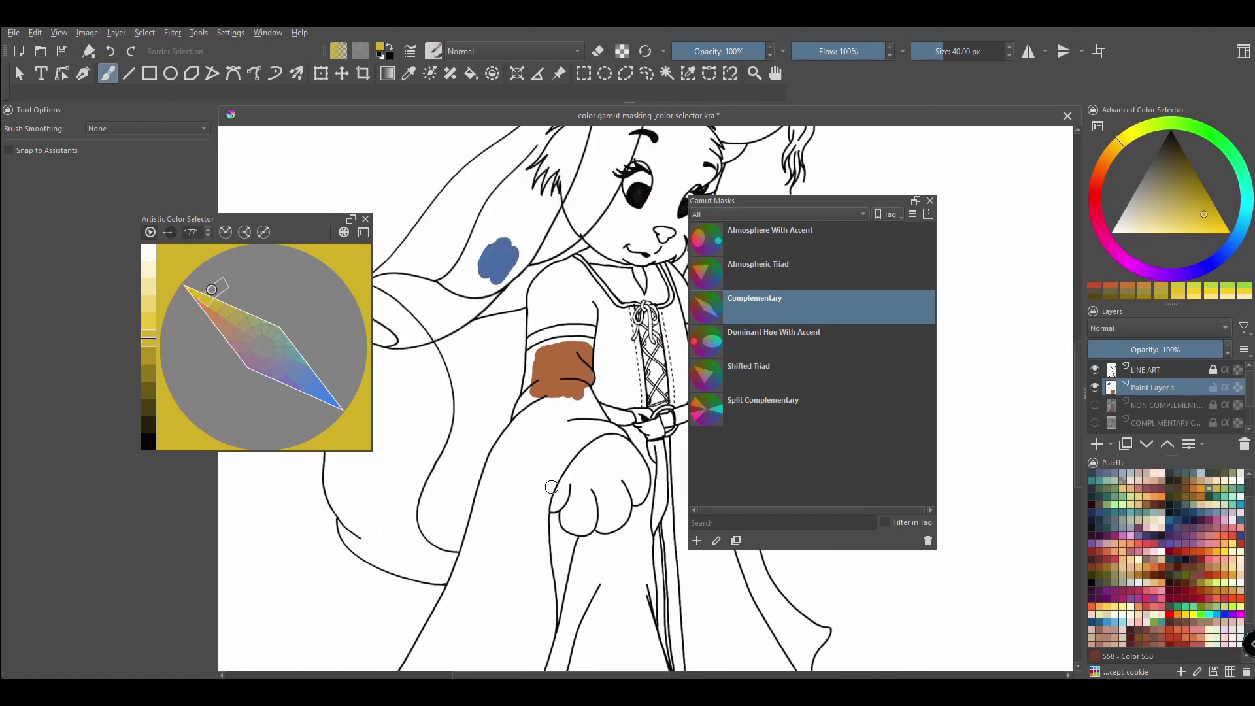
pyautogui.click(608, 471)
pyautogui.moveTo(608, 470)
pyautogui.mouseDown()
pyautogui.moveTo(612, 492)
pyautogui.moveTo(624, 488)
pyautogui.moveTo(583, 494)
pyautogui.mouseUp()
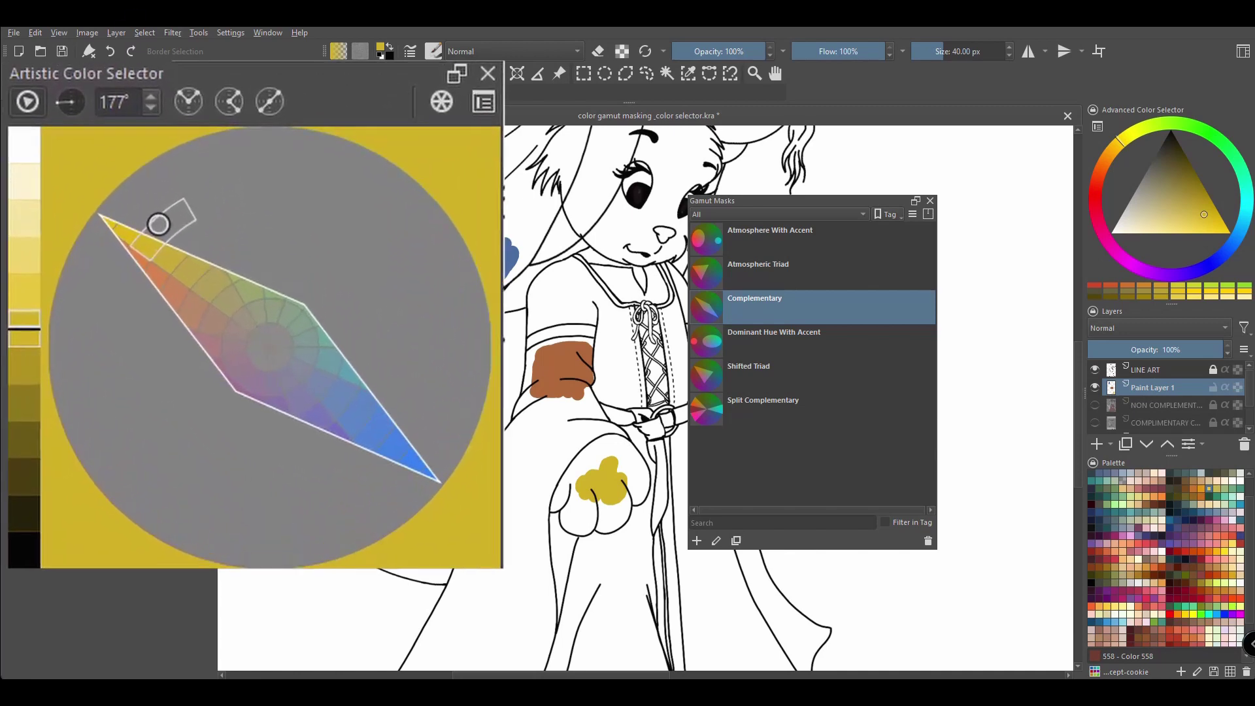
# Disable the gamut mask, then set the wheel to 15 value steps and more hue sectors
pyautogui.click(27, 100)
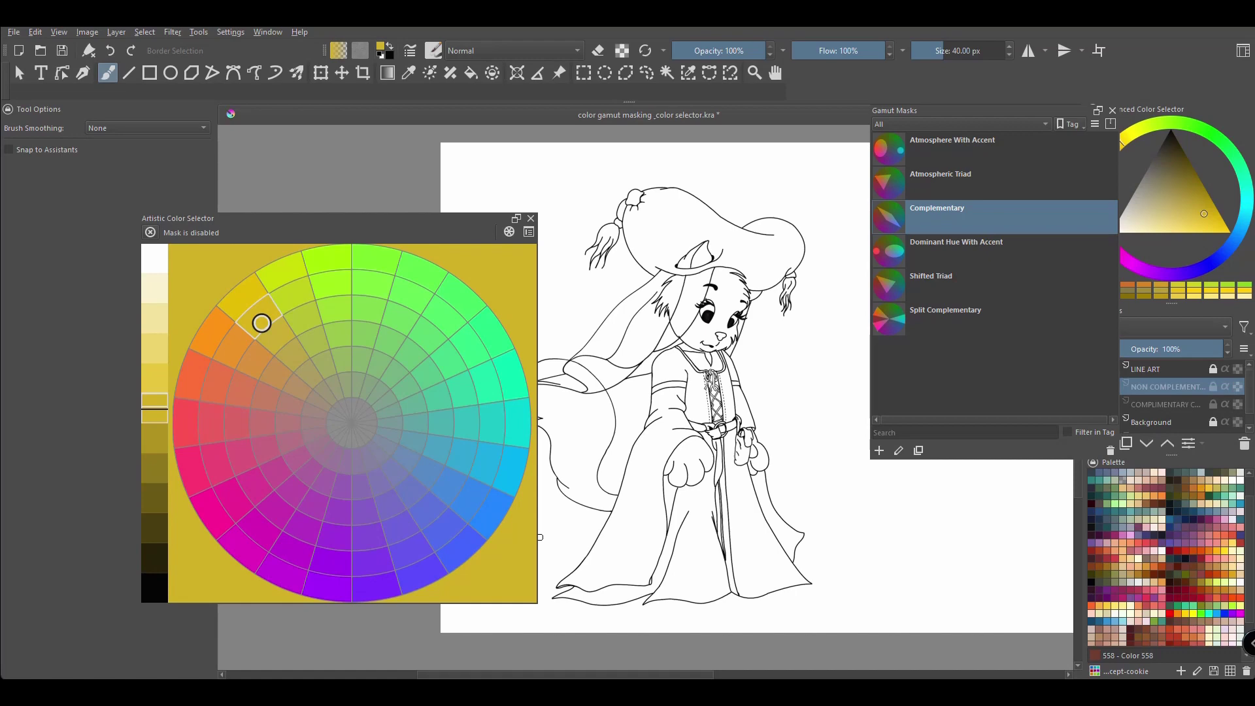
pyautogui.click(509, 232)
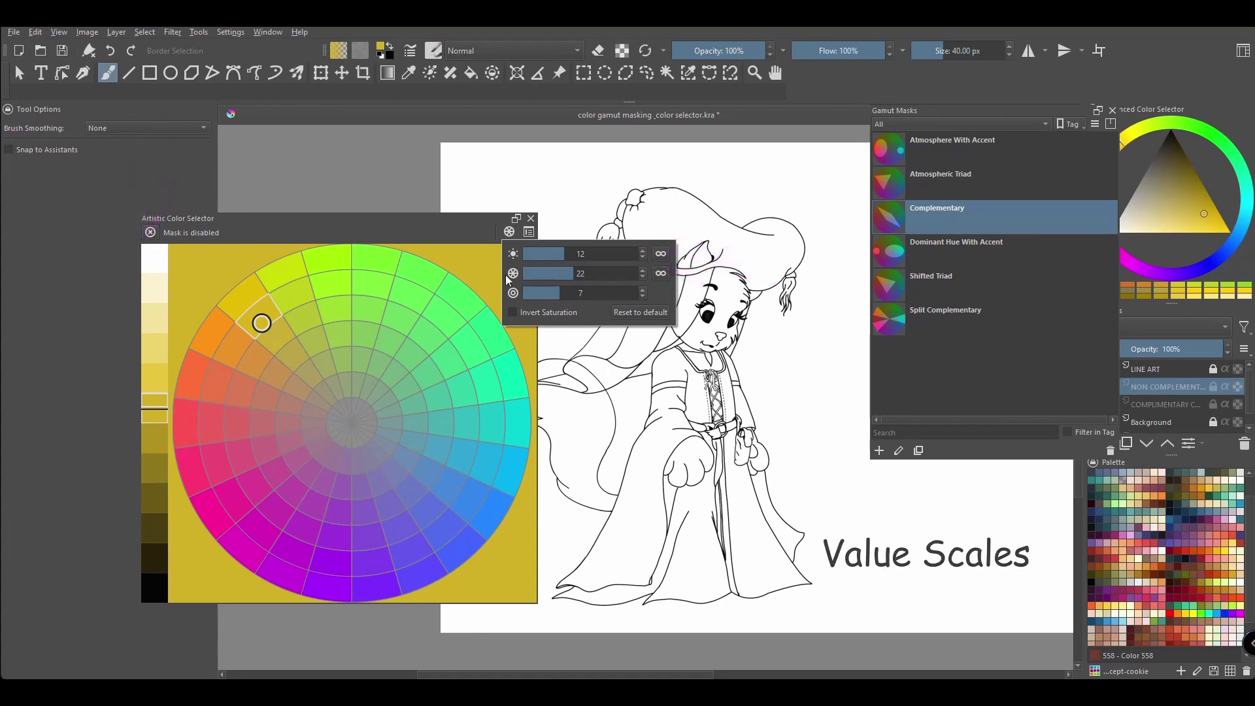
pyautogui.moveTo(566, 253)
pyautogui.mouseDown()
pyautogui.moveTo(635, 251)
pyautogui.moveTo(577, 255)
pyautogui.mouseUp()
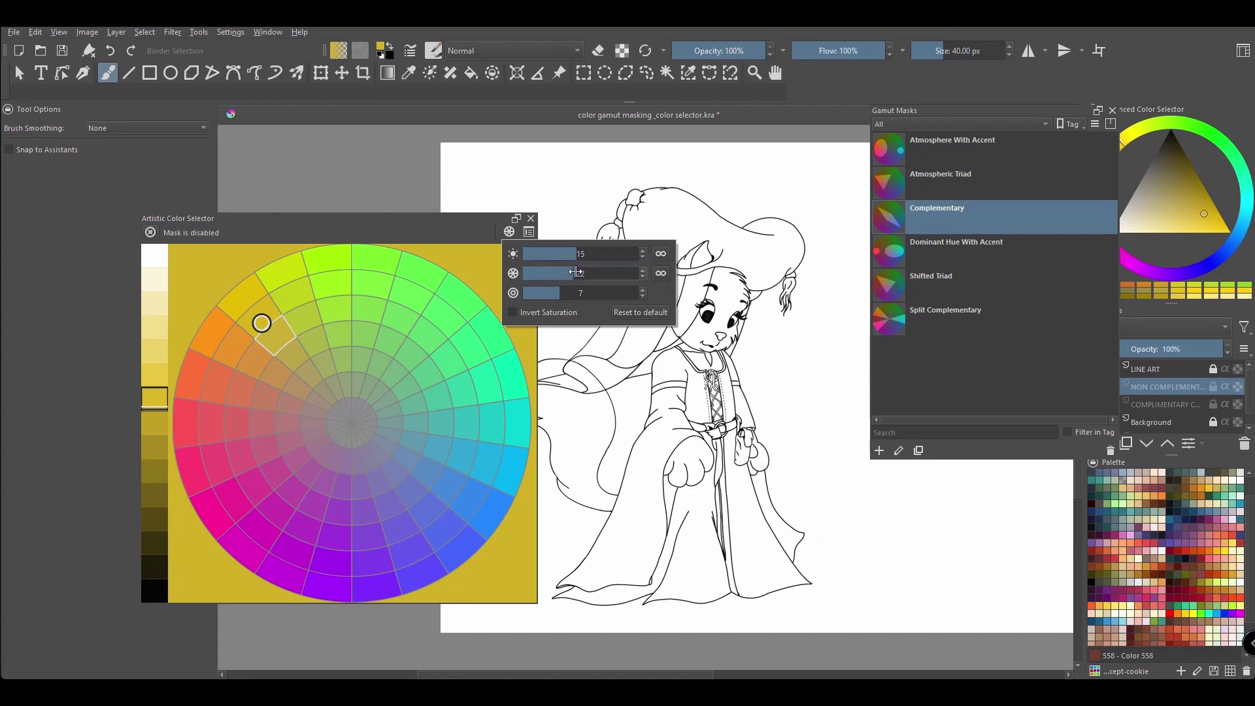
pyautogui.moveTo(574, 272)
pyautogui.mouseDown()
pyautogui.moveTo(640, 268)
pyautogui.moveTo(575, 273)
pyautogui.mouseUp()
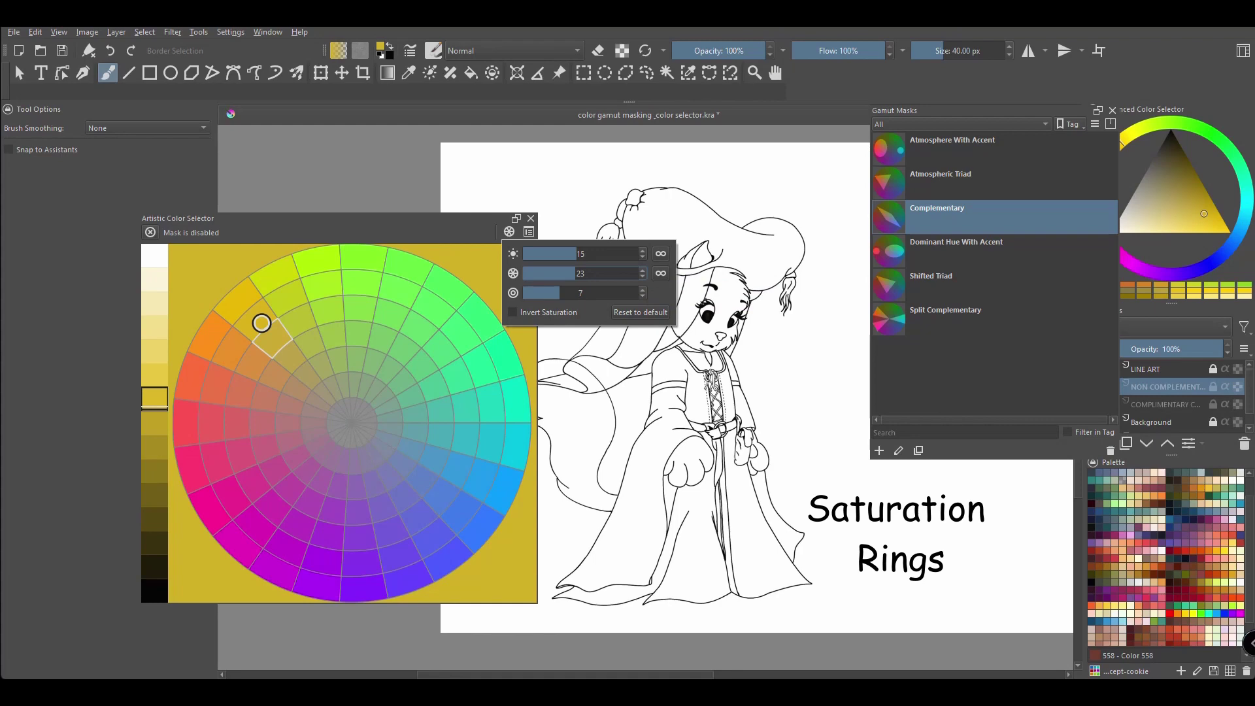
# Raise the saturation rings past the target, then bring them back down to 11
pyautogui.moveTo(554, 293); pyautogui.dragTo(635, 287)
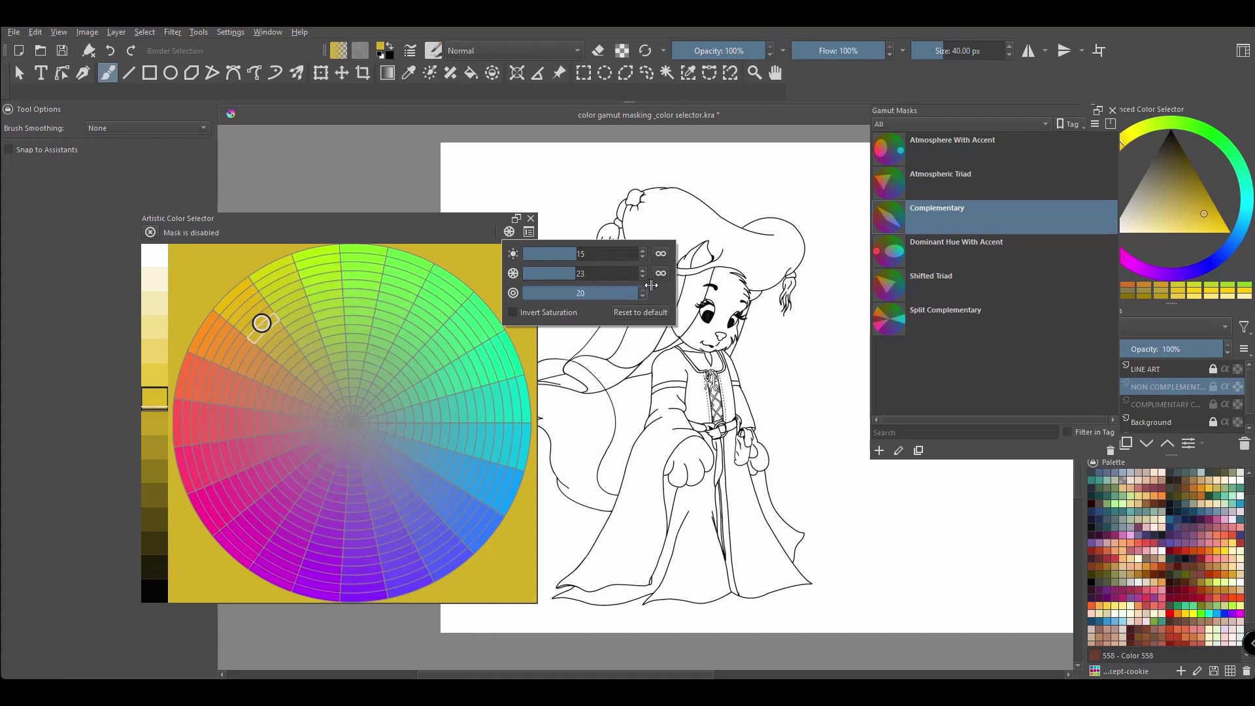
pyautogui.moveTo(637, 292); pyautogui.dragTo(580, 290)
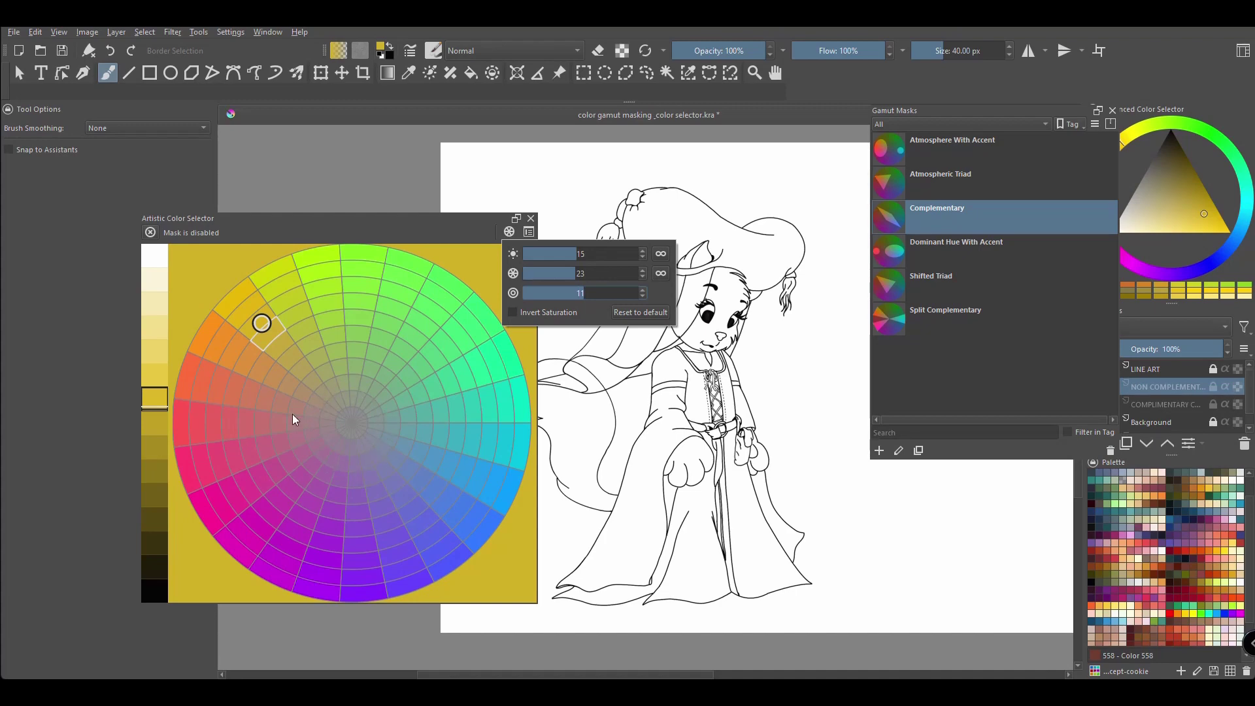
# Toggle Invert Saturation off again and reset the wheel to 12 value steps, 22 hue, 7 rings
pyautogui.click(514, 312)
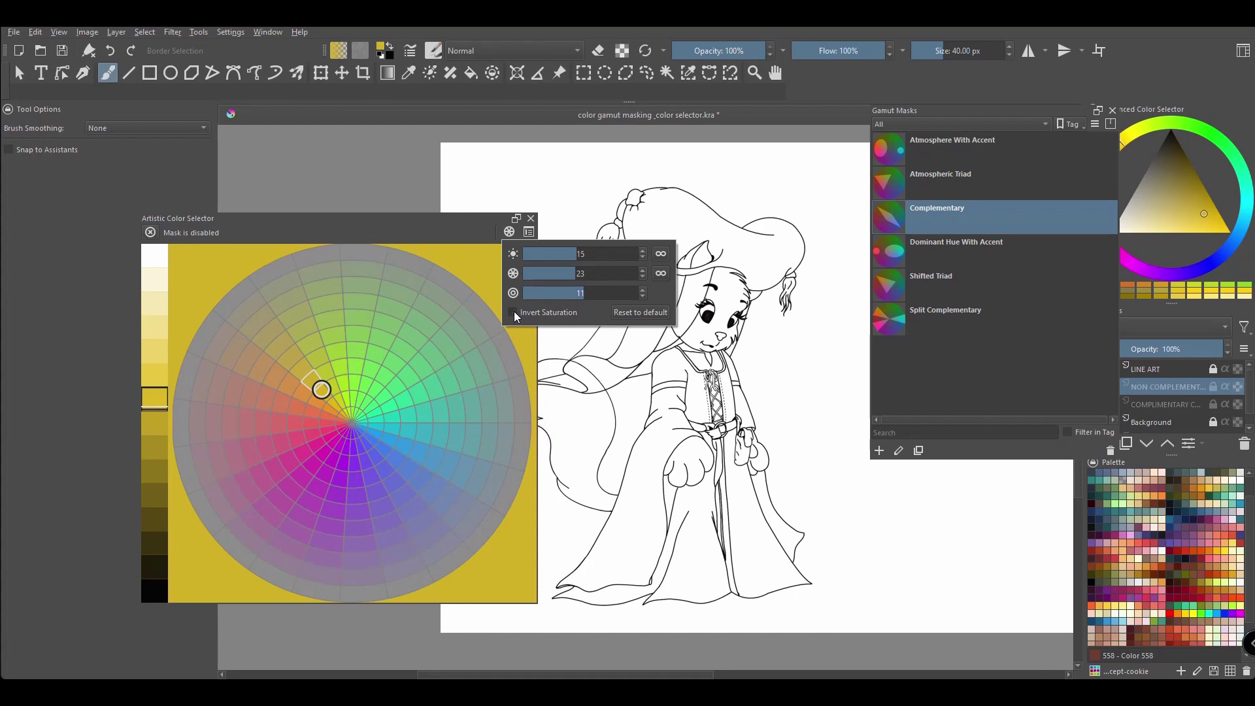
pyautogui.click(514, 311)
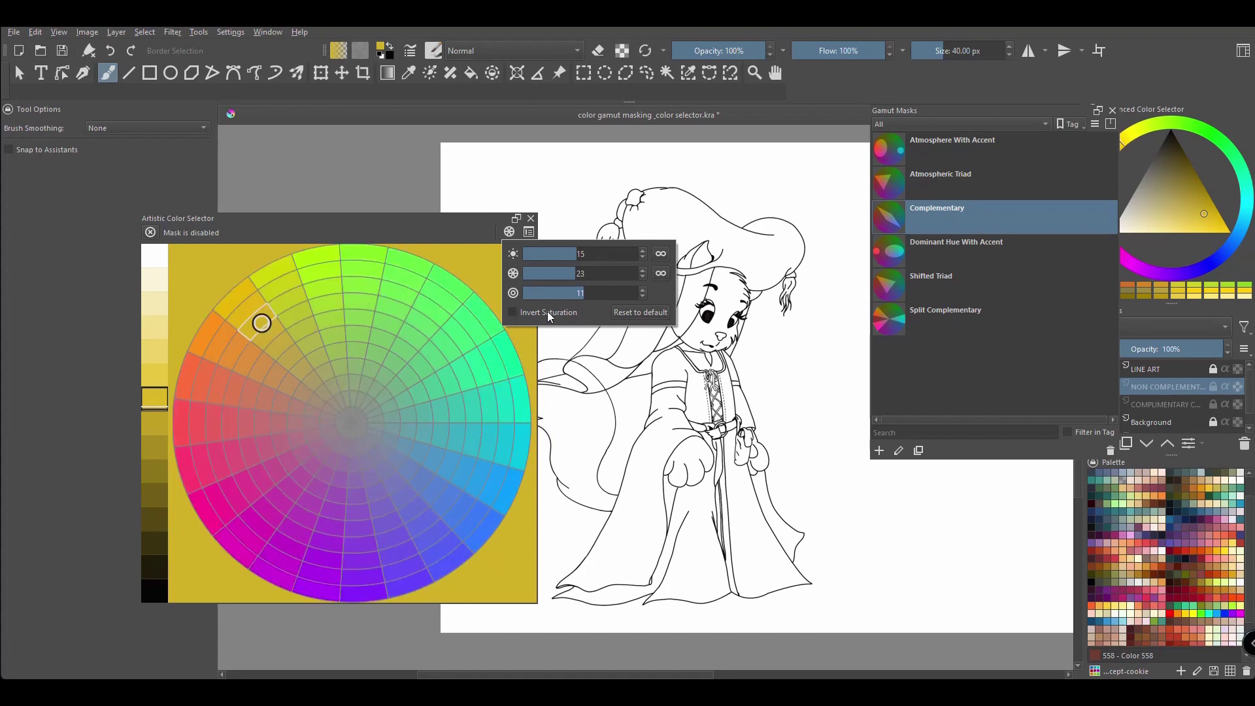
pyautogui.click(657, 313)
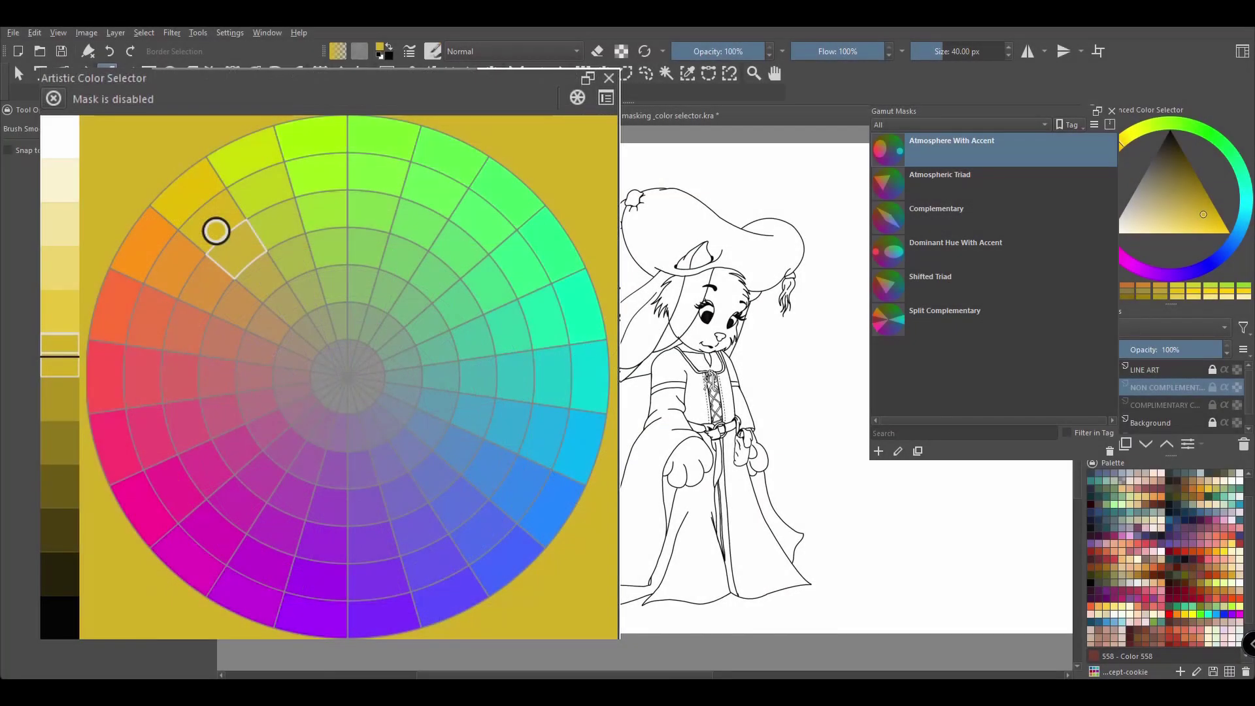
# Apply the Atmospheric Triad mask and try rotating and flipping it horizontally and vertically
pyautogui.click(955, 177)
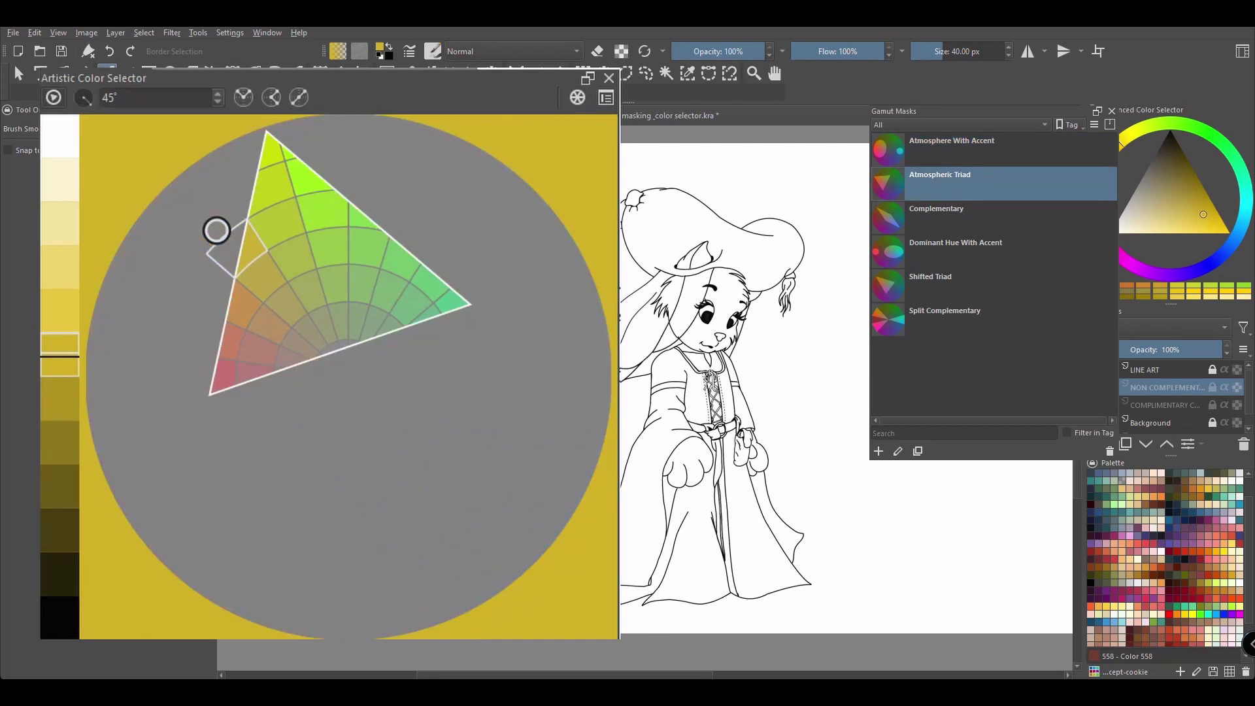
pyautogui.moveTo(89, 101)
pyautogui.mouseDown()
pyautogui.moveTo(74, 98)
pyautogui.moveTo(91, 103)
pyautogui.mouseUp()
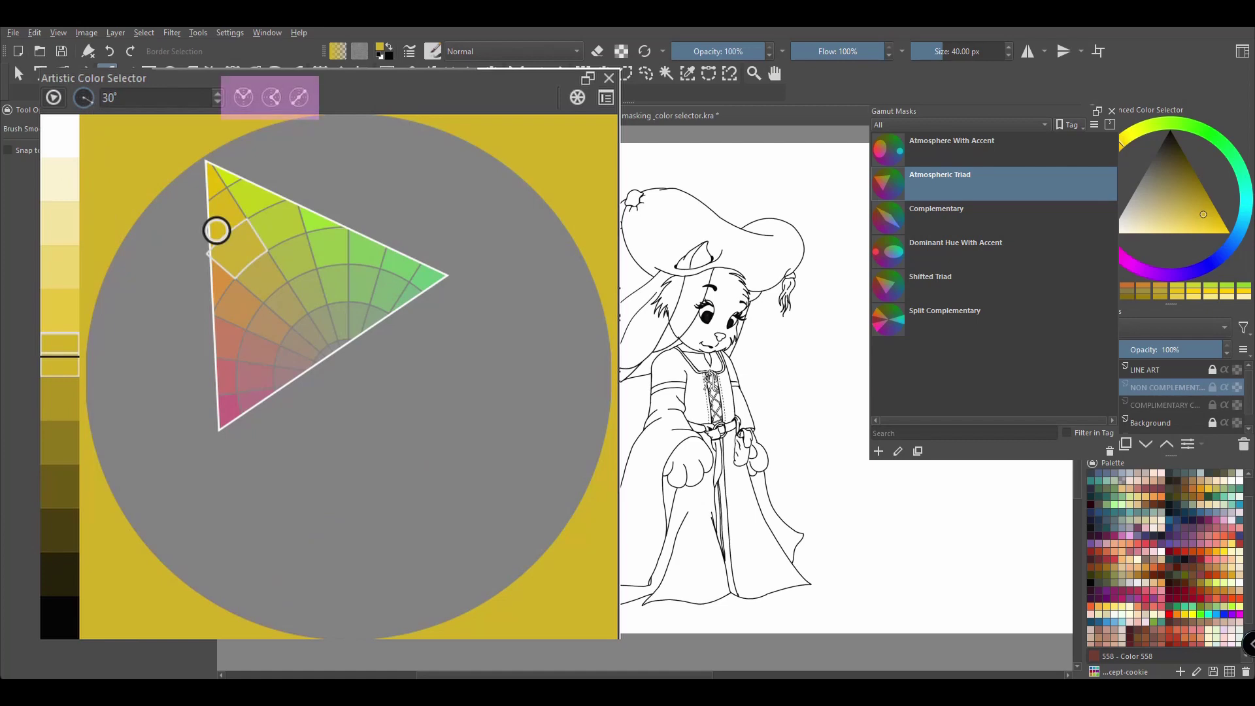
pyautogui.click(244, 98)
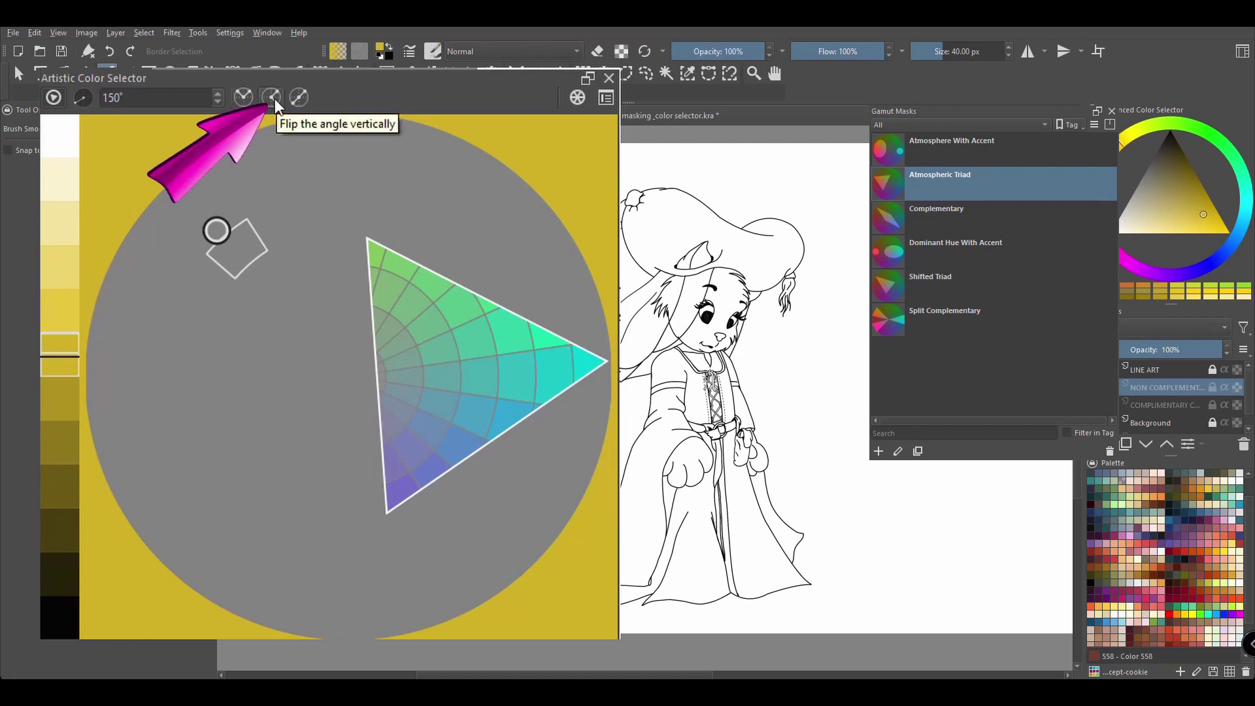
pyautogui.click(272, 98)
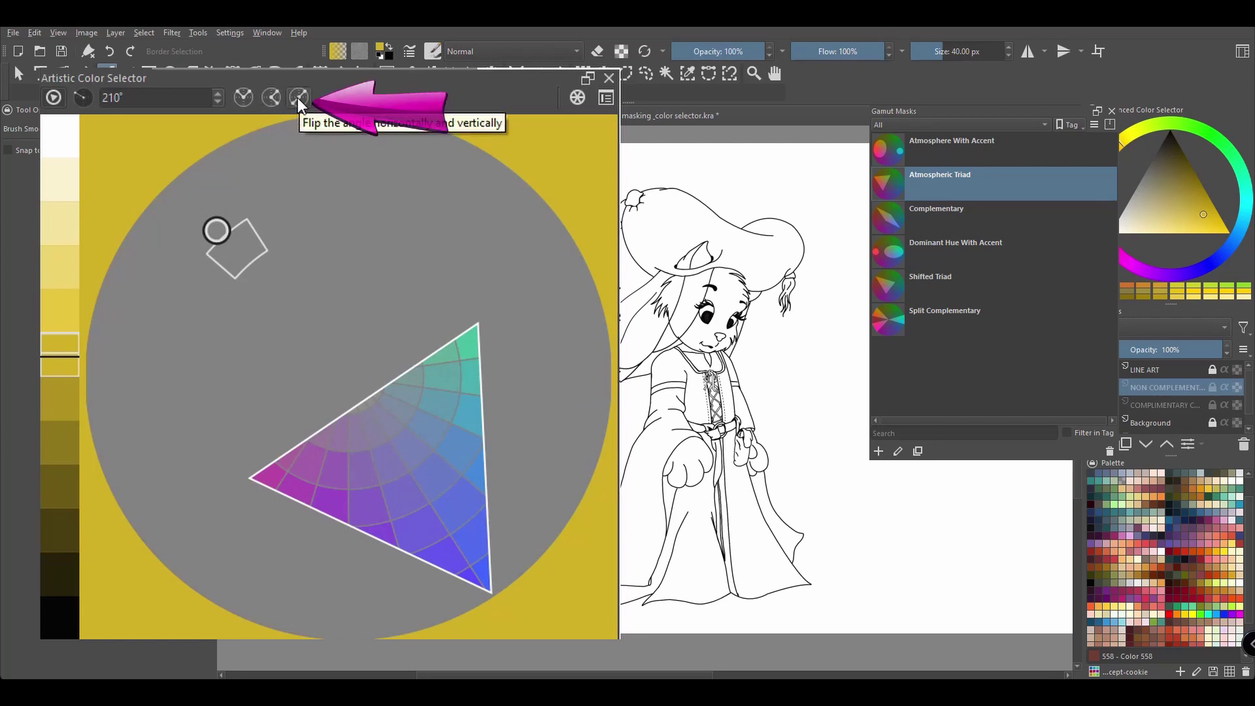
pyautogui.click(298, 98)
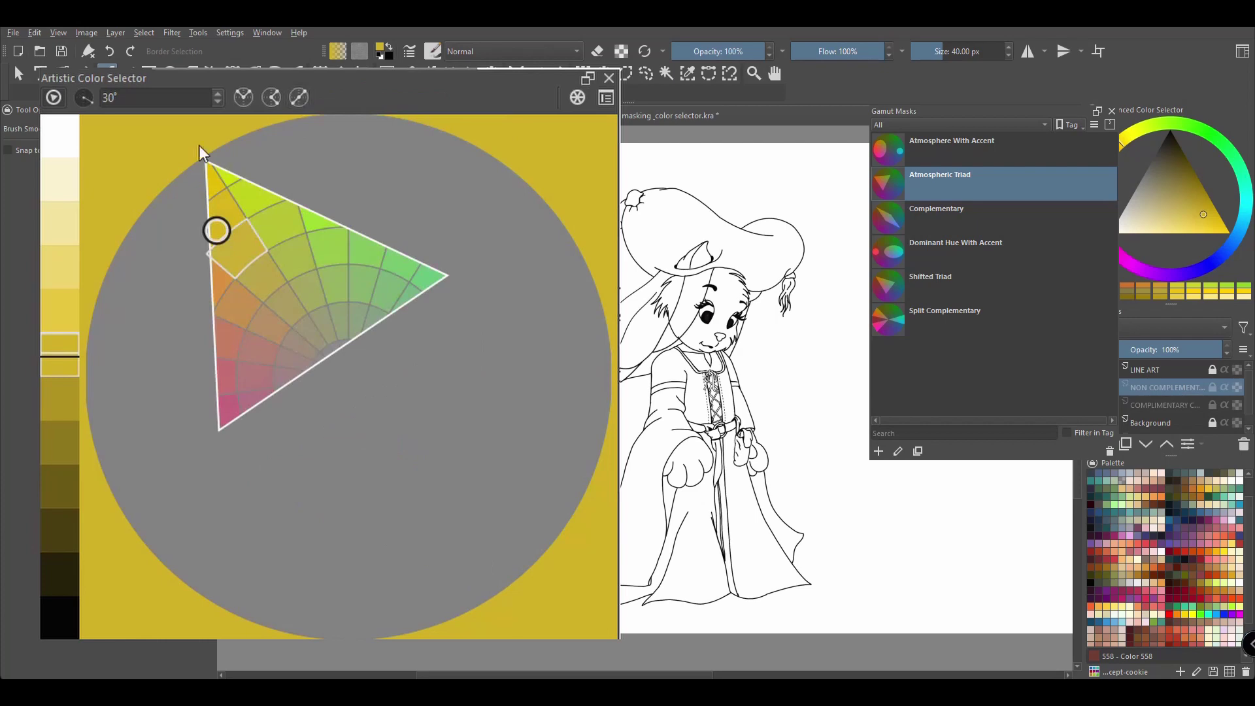
# Set the mask rotation to 45° and test the rotation nudge arrows
pyautogui.click(112, 97)
pyautogui.doubleClick(132, 100)
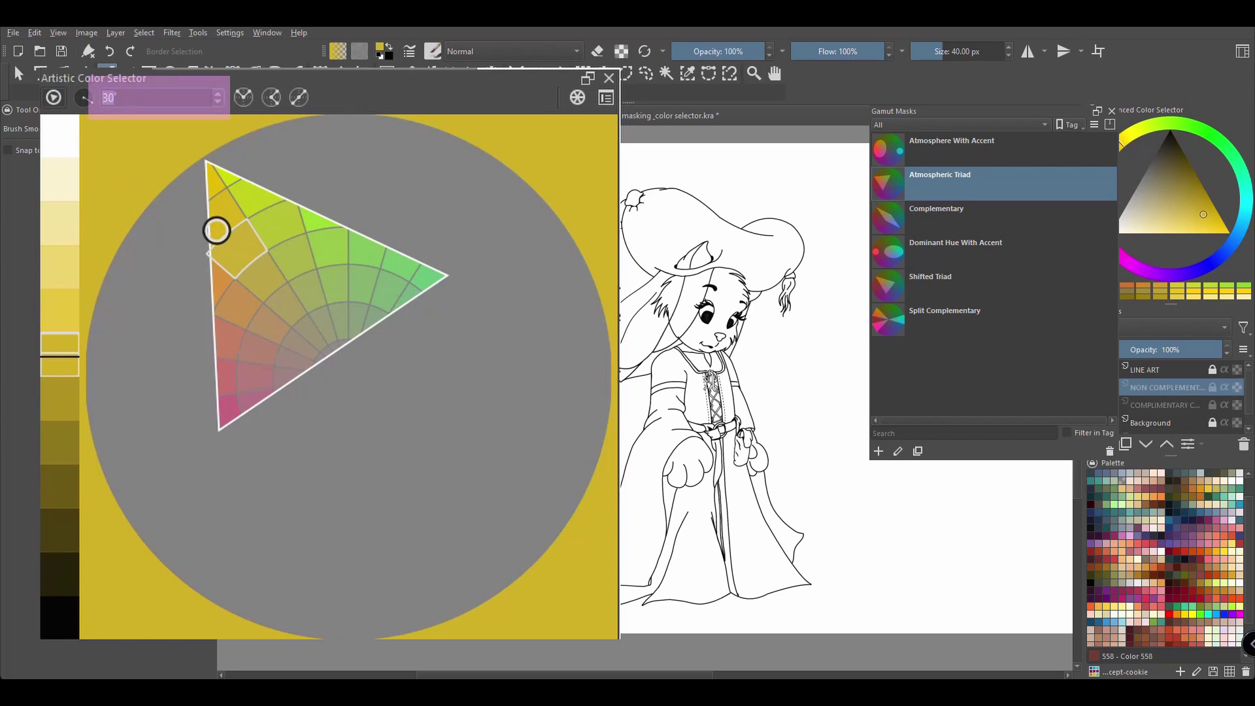
pyautogui.write('45')
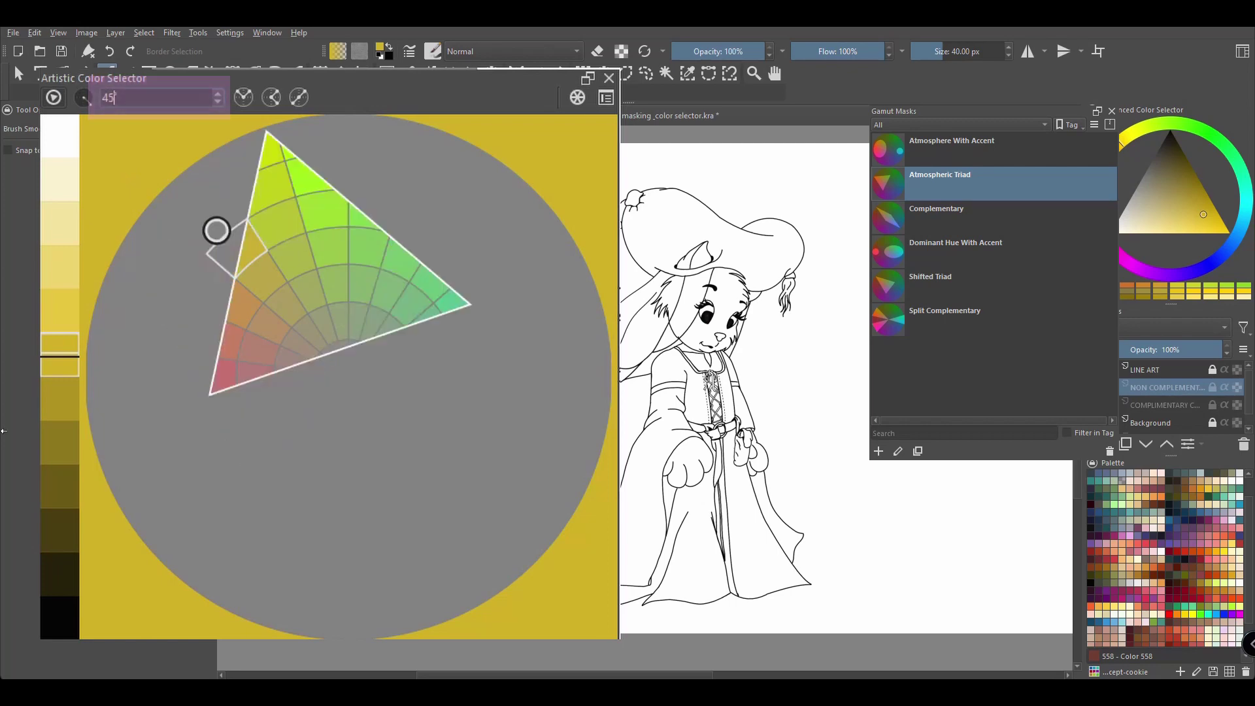
pyautogui.press('Return')
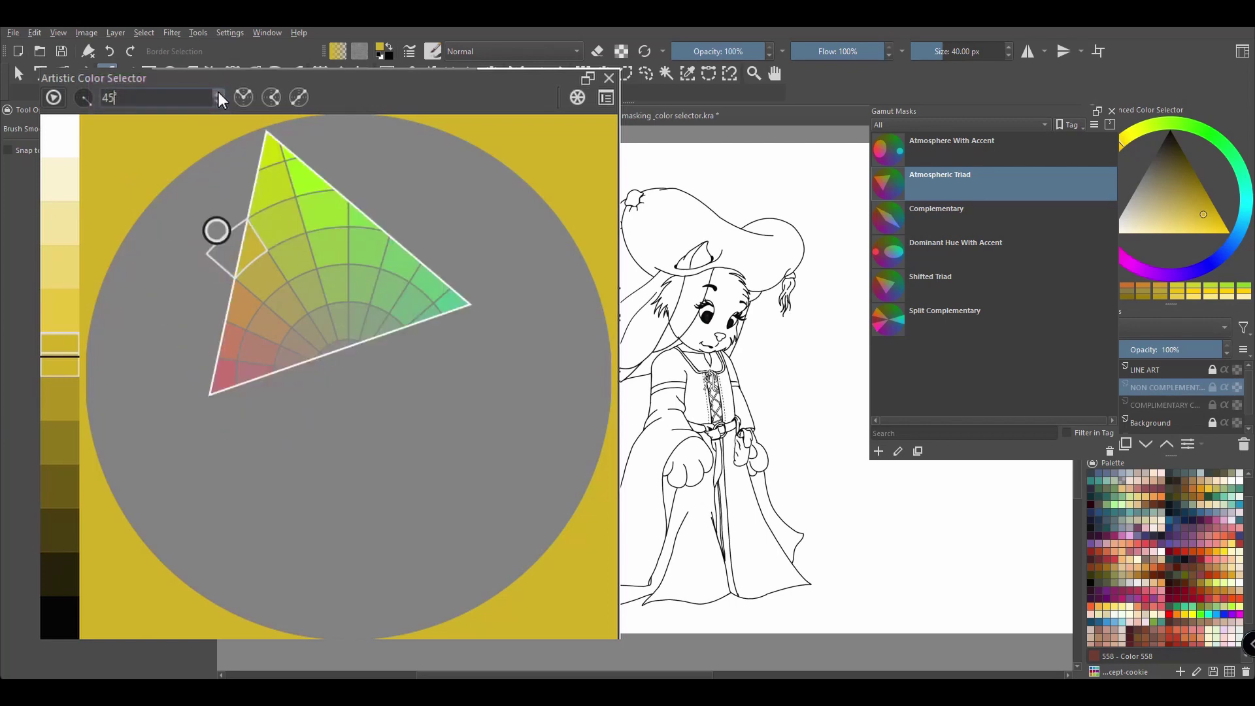
pyautogui.click(218, 93)
pyautogui.click(219, 100)
pyautogui.click(218, 92)
pyautogui.click(217, 99)
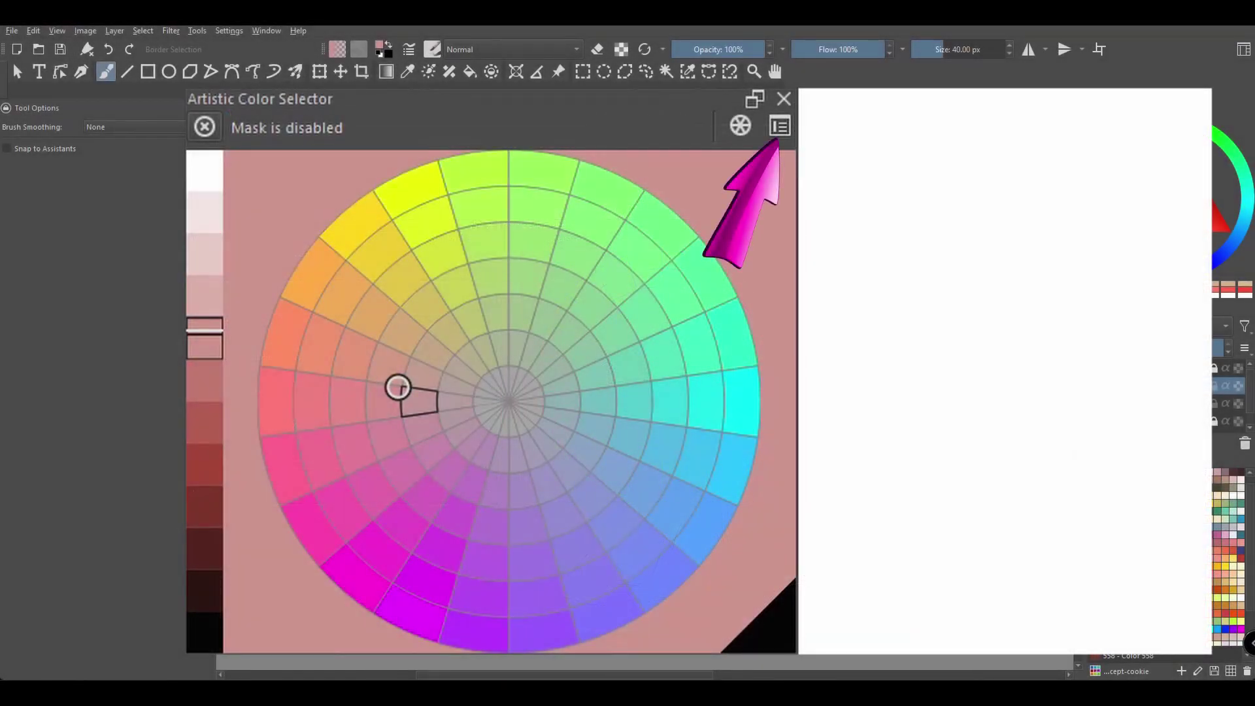
pyautogui.click(781, 125)
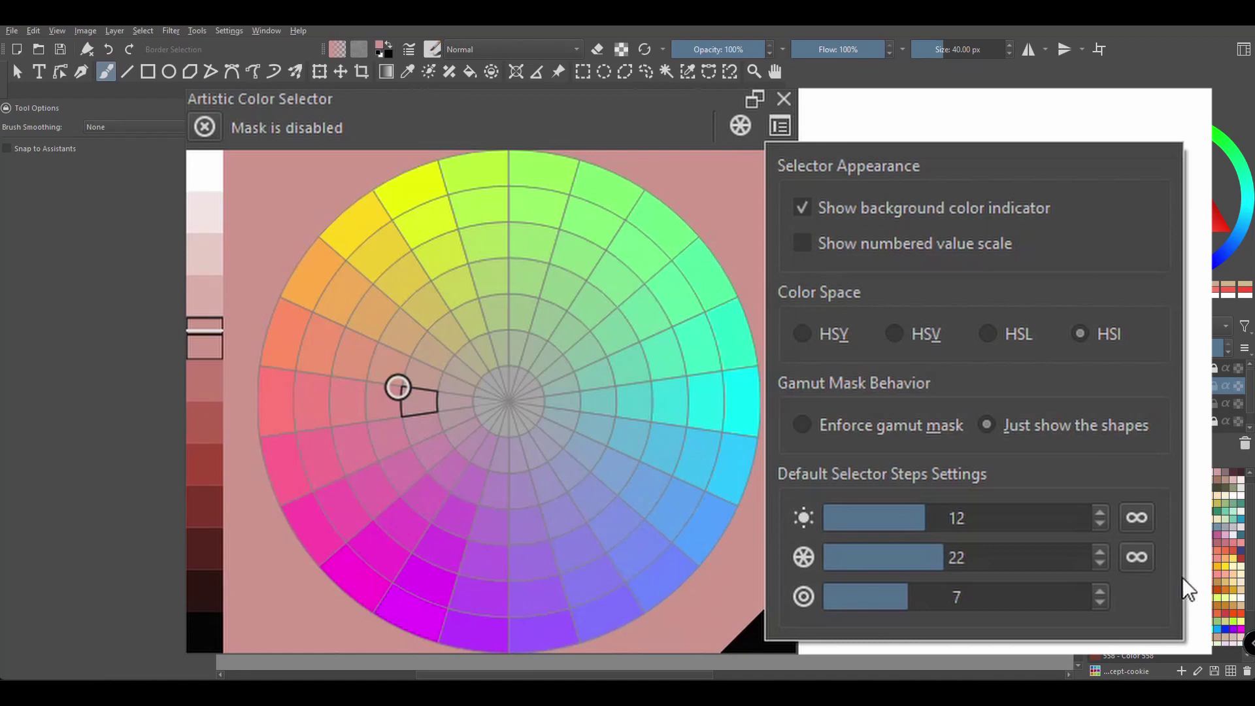
pyautogui.click(803, 243)
pyautogui.click(803, 243)
pyautogui.click(802, 334)
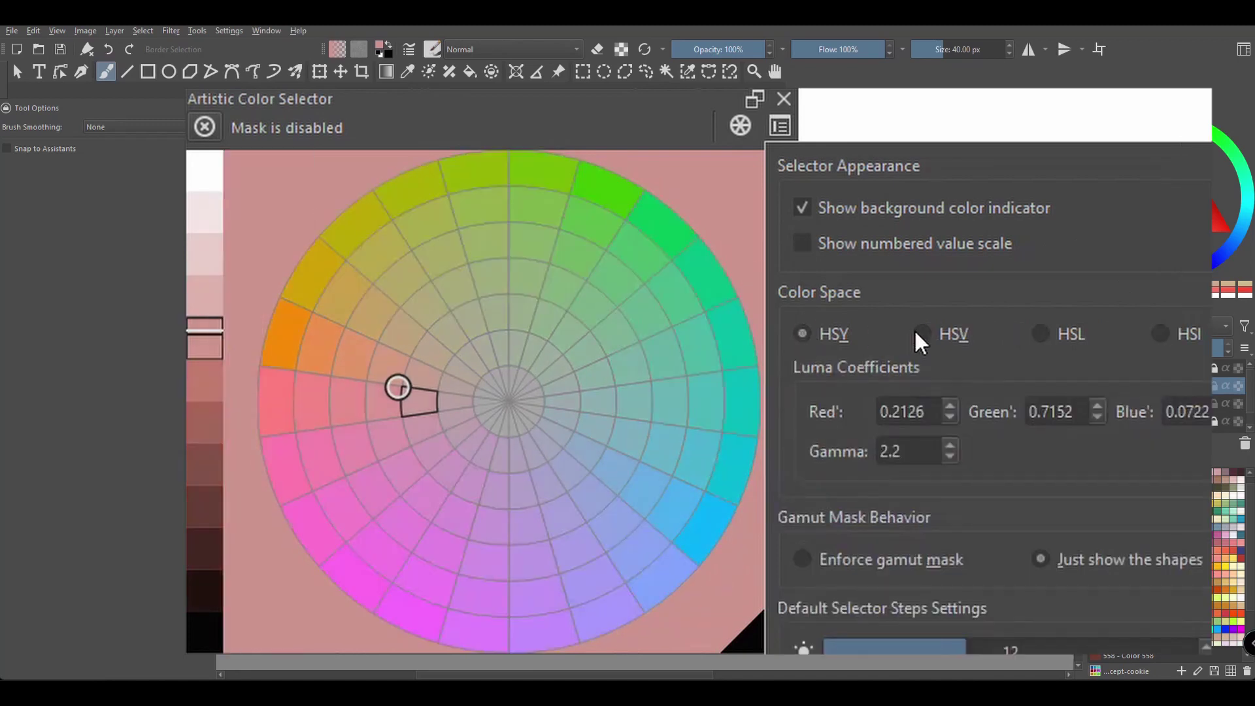
pyautogui.click(988, 334)
pyautogui.click(1075, 335)
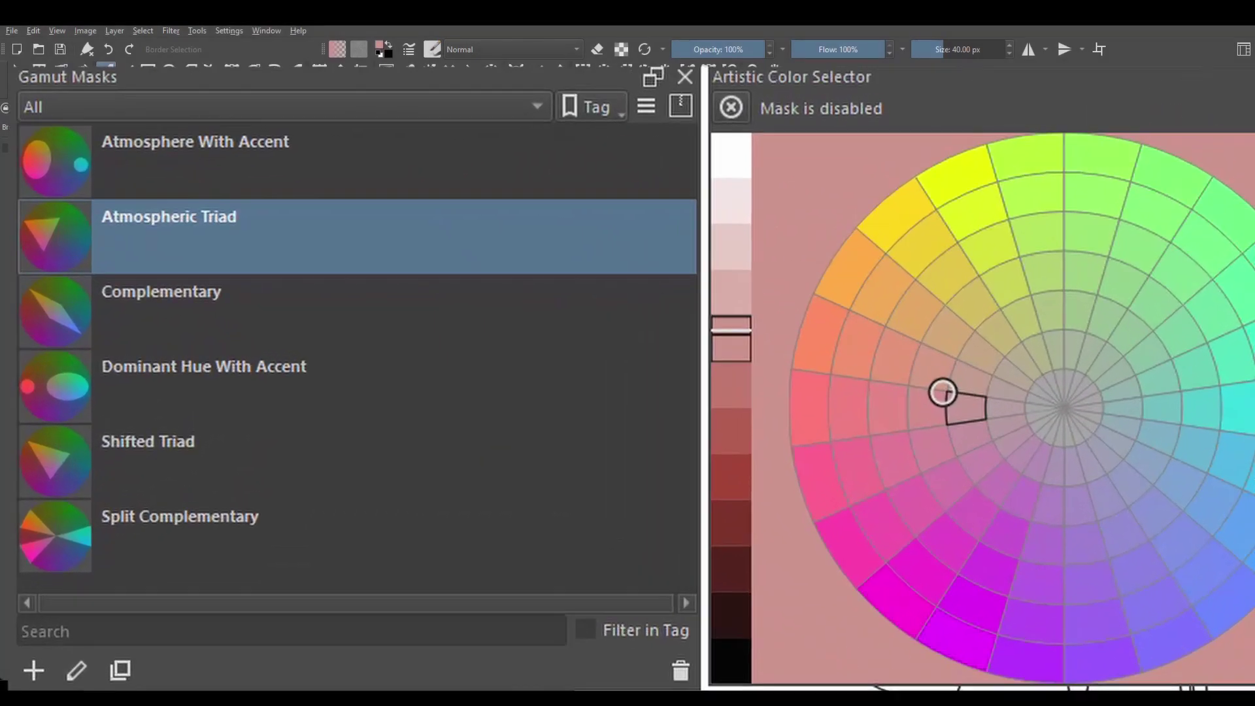
# Switch the Gamut Masks list display mode to Thumbnails
pyautogui.click(645, 106)
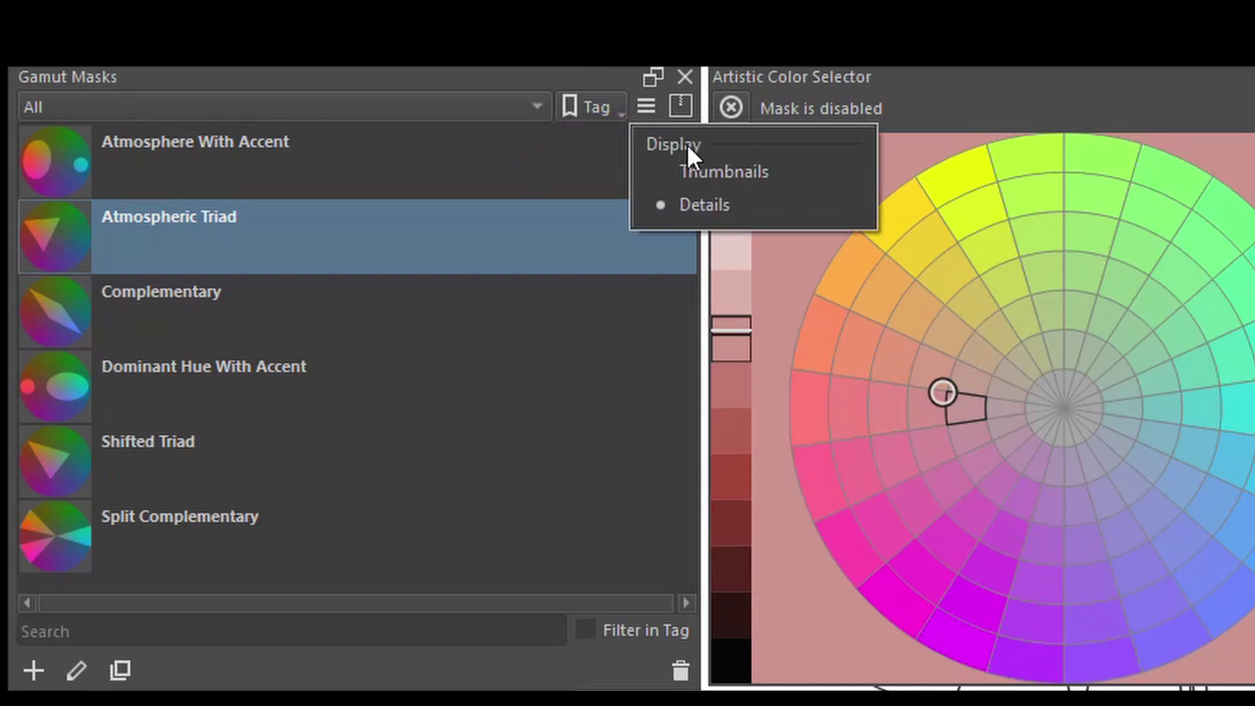
pyautogui.click(660, 173)
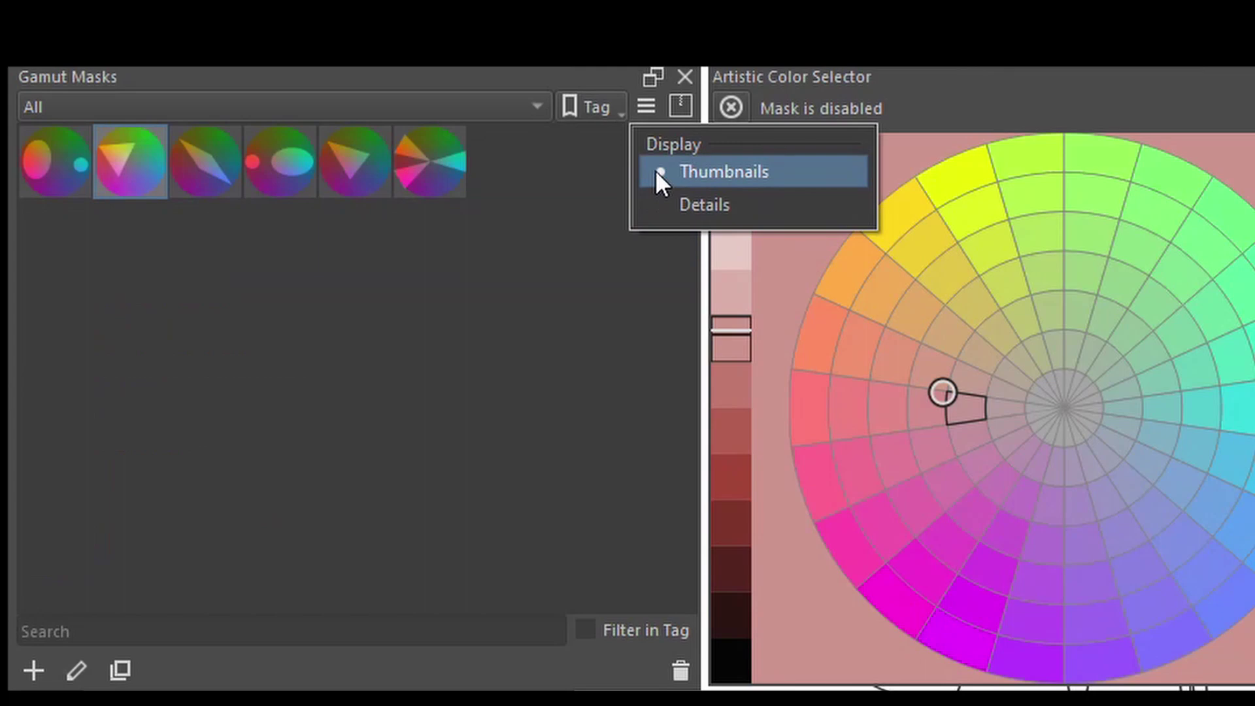
# Show the gamut masks as Details rows, cancel a new tag, and leave the tag filter on All
pyautogui.click(652, 204)
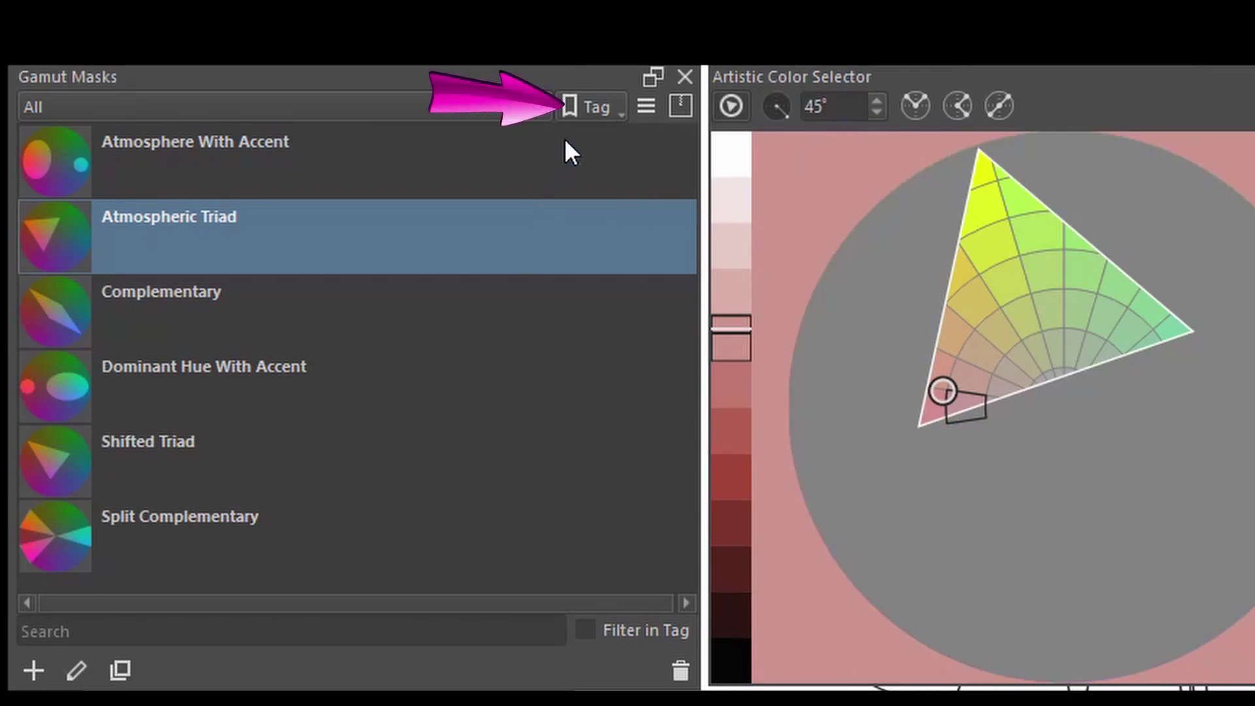
pyautogui.click(599, 107)
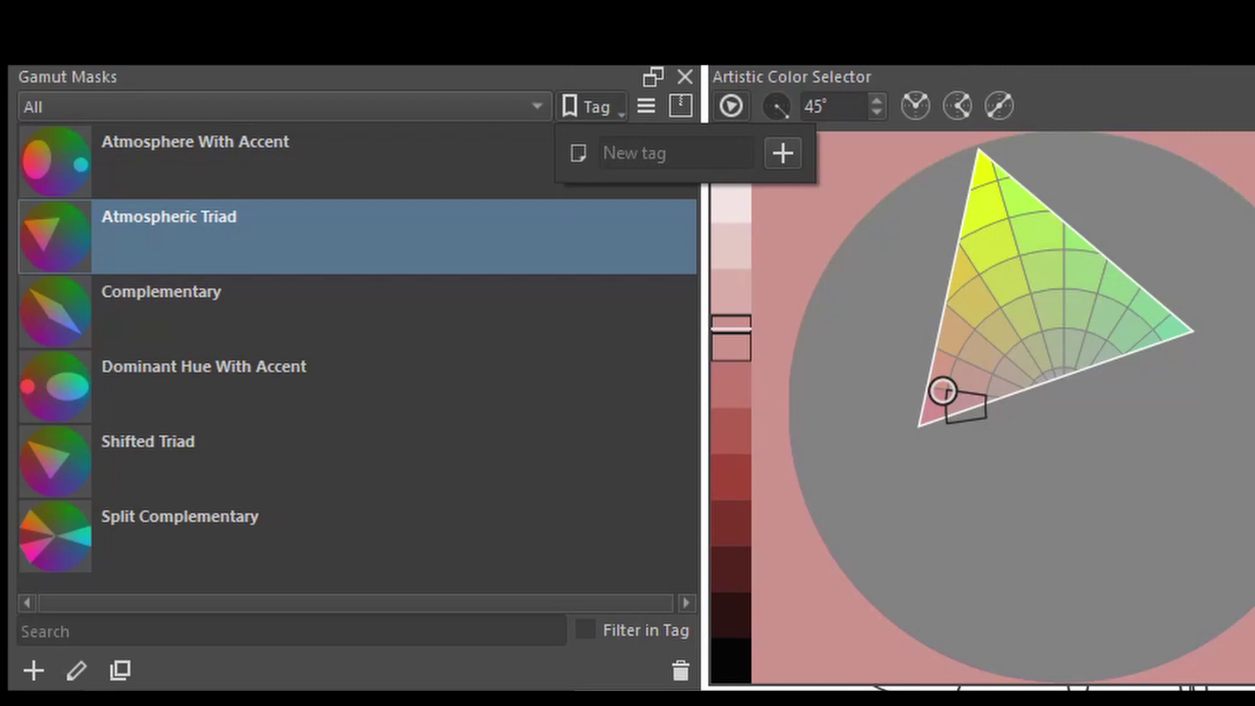
pyautogui.press('Escape')
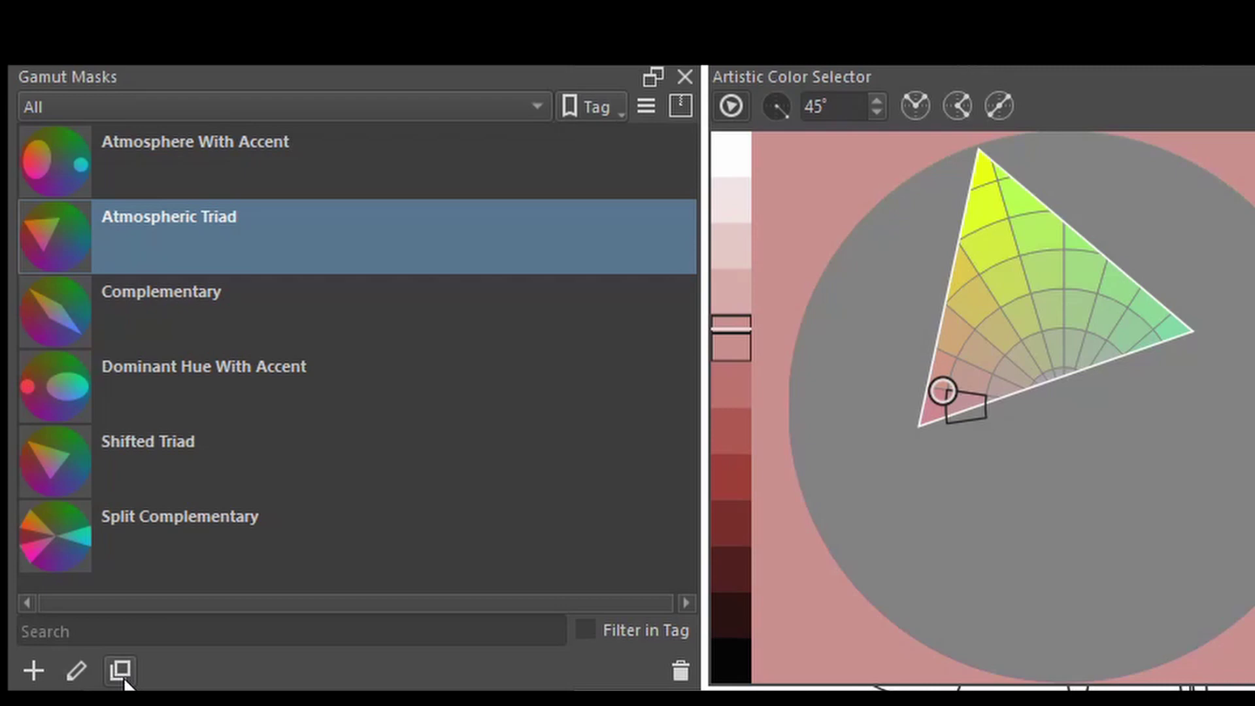
pyautogui.click(534, 106)
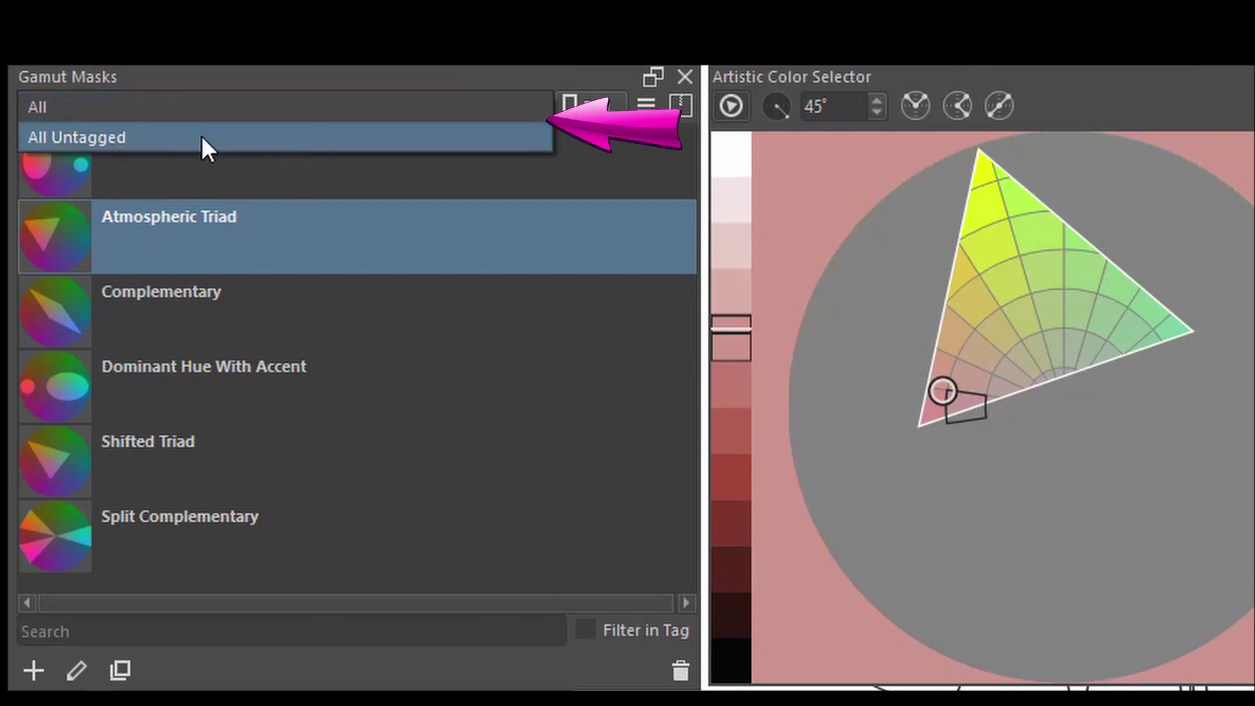
pyautogui.click(296, 105)
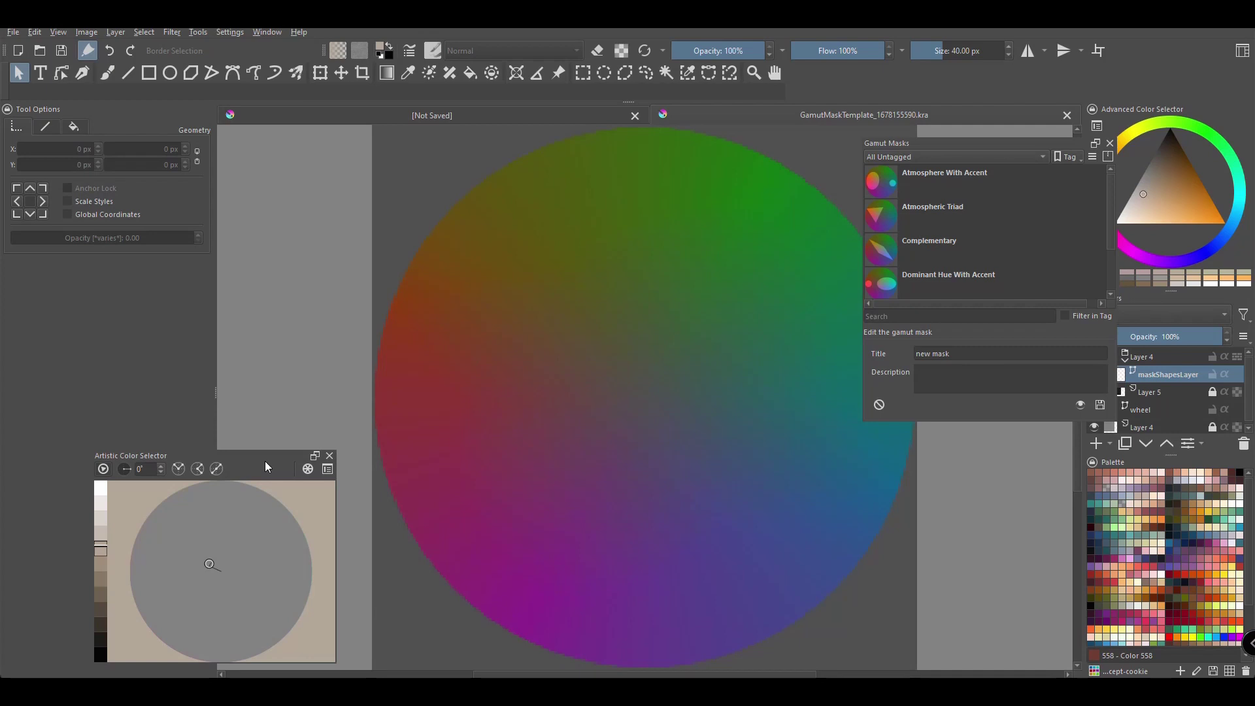
# Set the polygon tool to Foreground Color fill and a 5 px Brush outline, then start a triangle
pyautogui.click(212, 74)
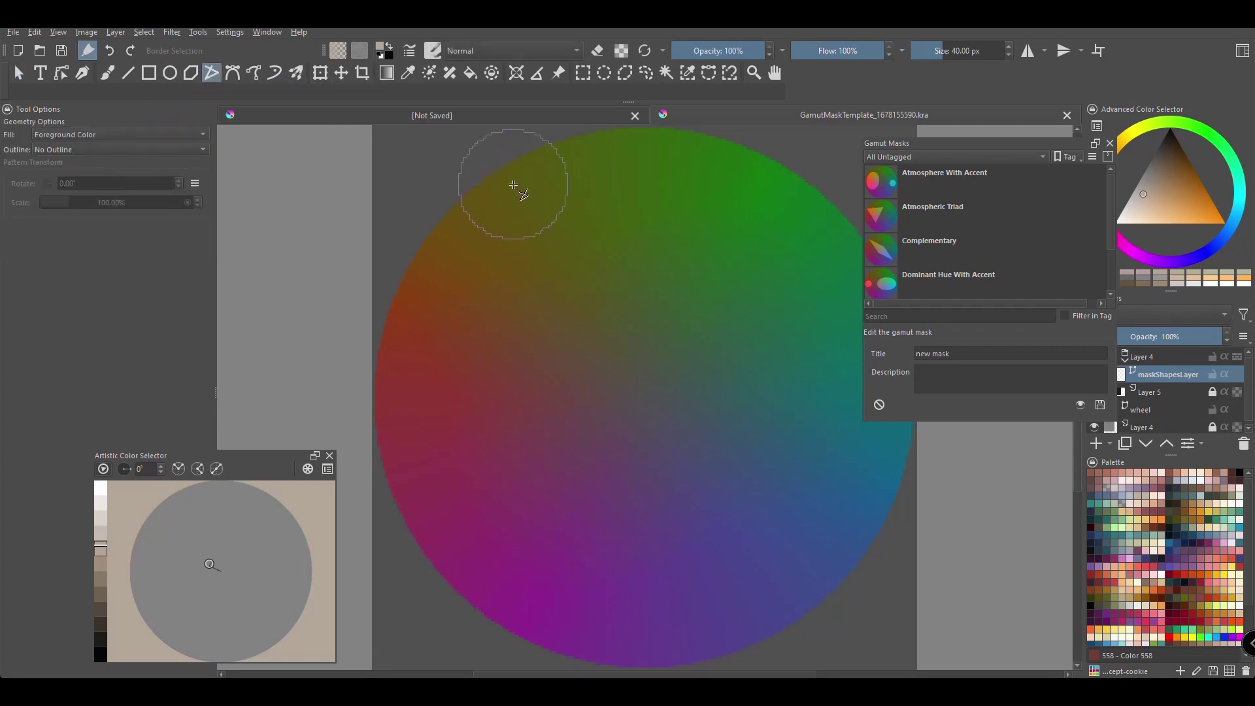
pyautogui.click(207, 136)
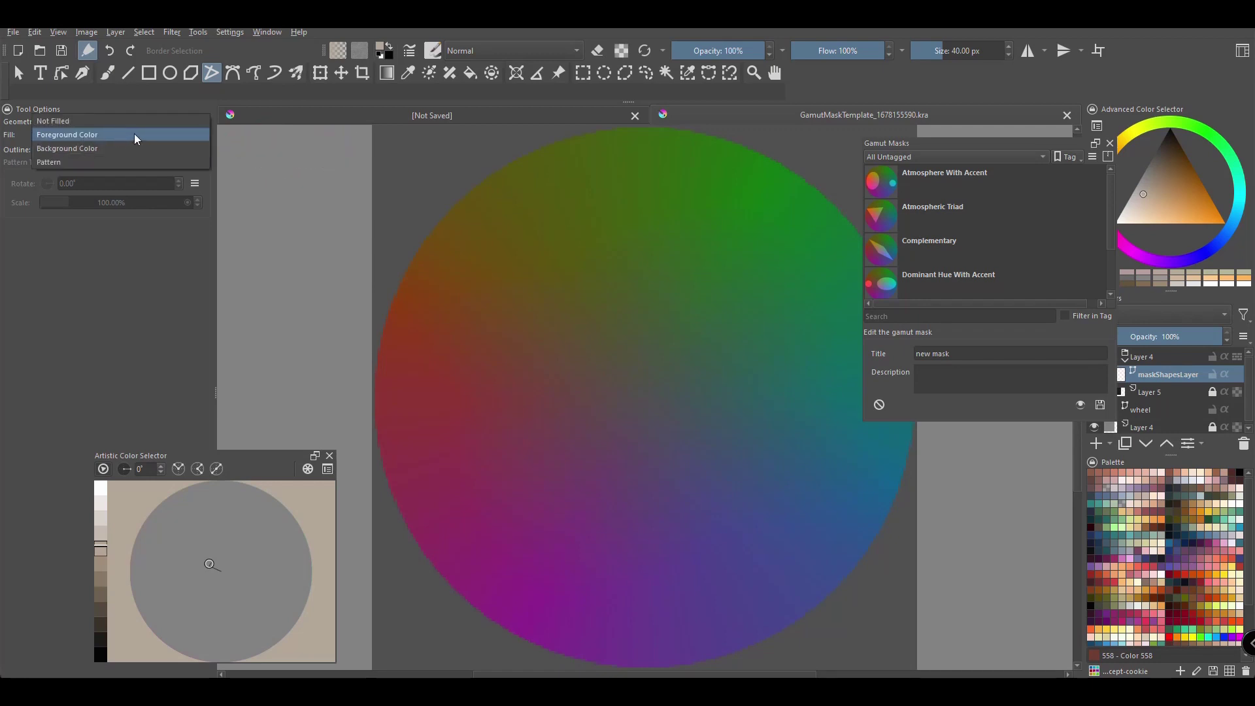
pyautogui.click(135, 135)
pyautogui.click(206, 150)
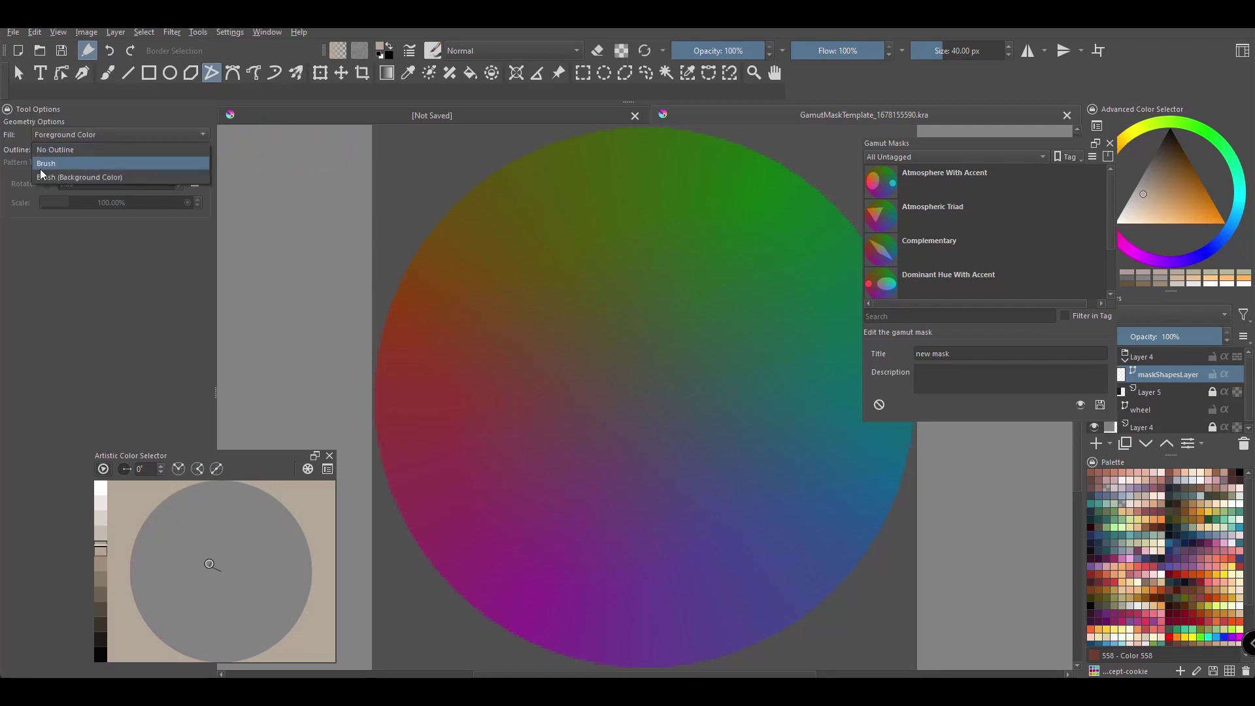
pyautogui.click(78, 168)
pyautogui.click(926, 51)
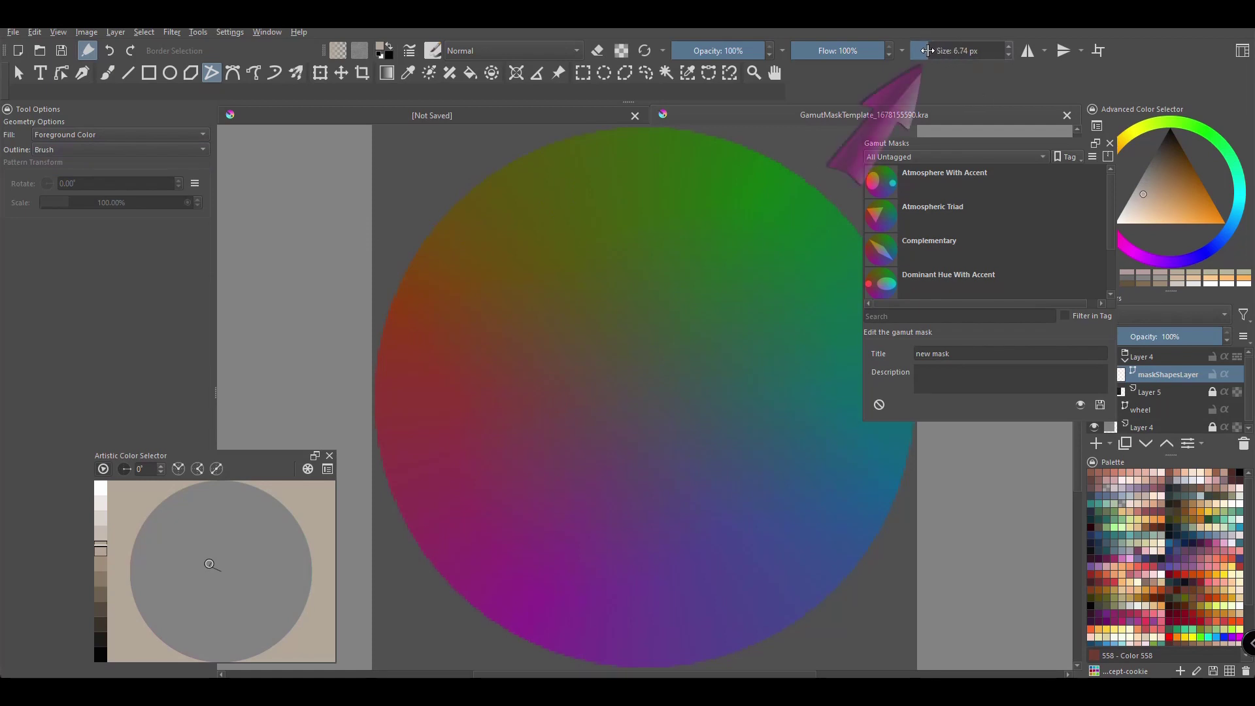
pyautogui.moveTo(925, 51); pyautogui.dragTo(929, 51)
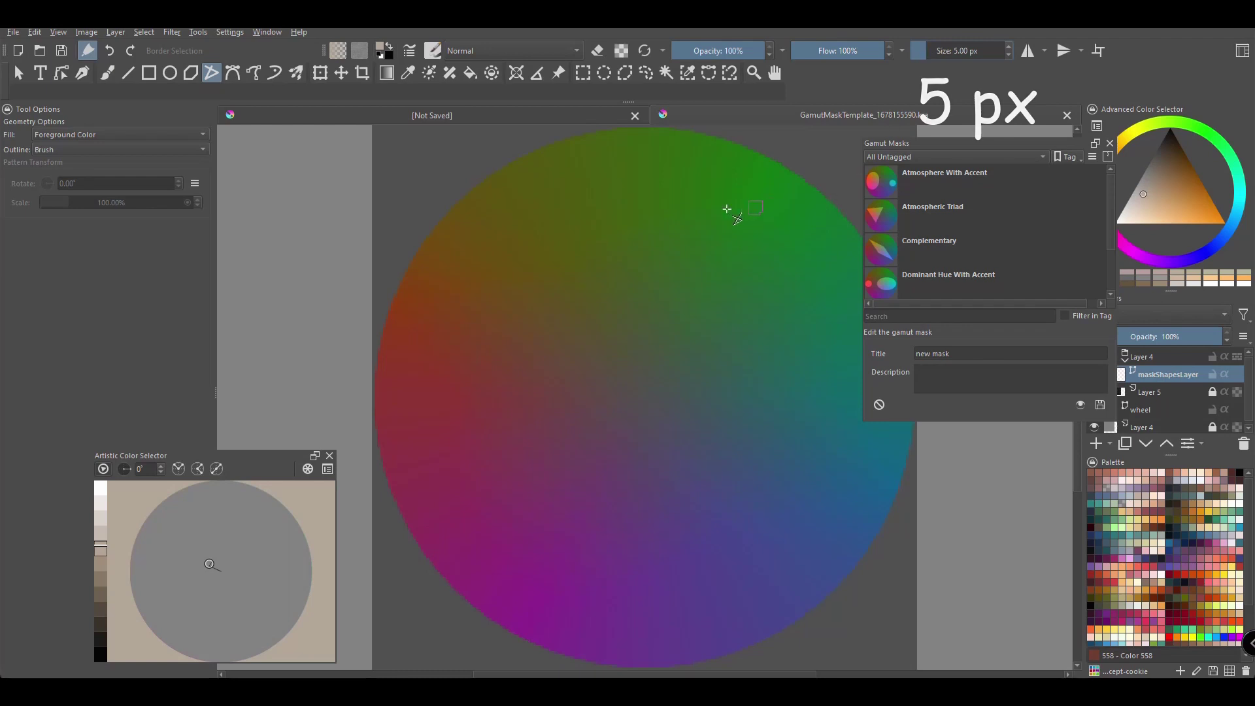
pyautogui.click(497, 177)
# Finish the triangle over the red-yellow hues and add an ellipse over the green upper right
pyautogui.click(678, 412)
pyautogui.click(390, 368)
pyautogui.click(499, 177)
pyautogui.click(167, 74)
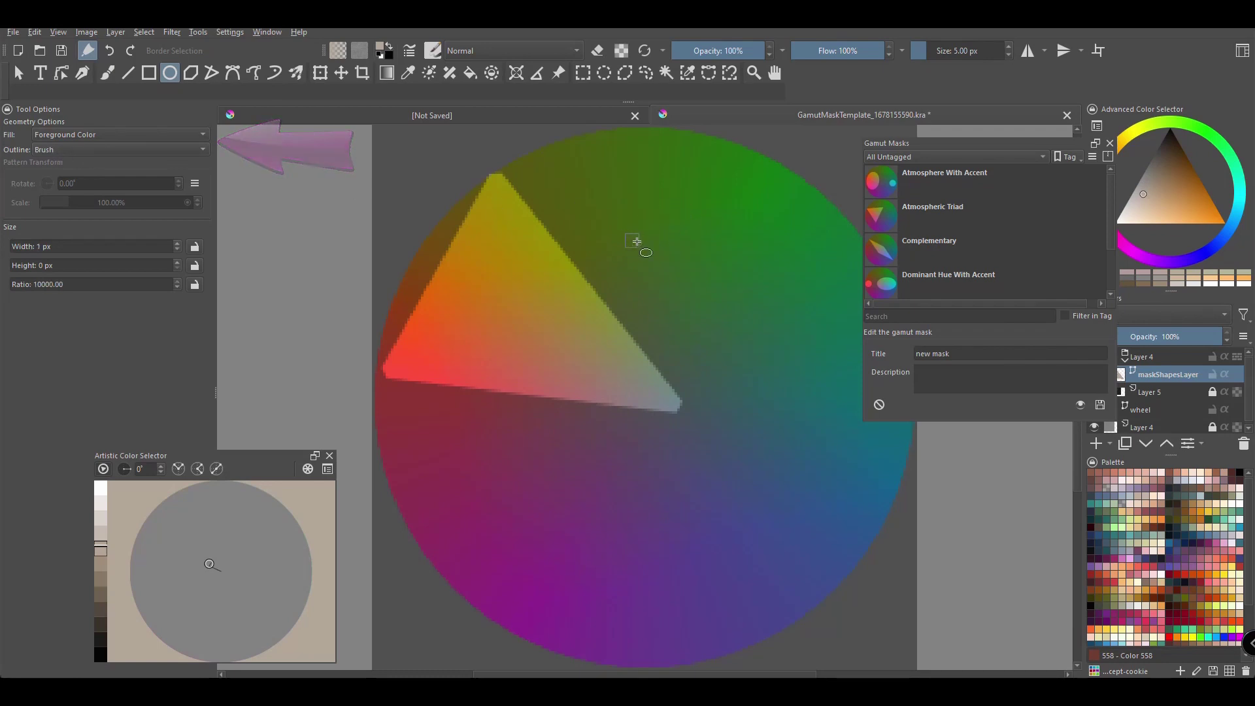
pyautogui.moveTo(632, 241); pyautogui.dragTo(832, 318)
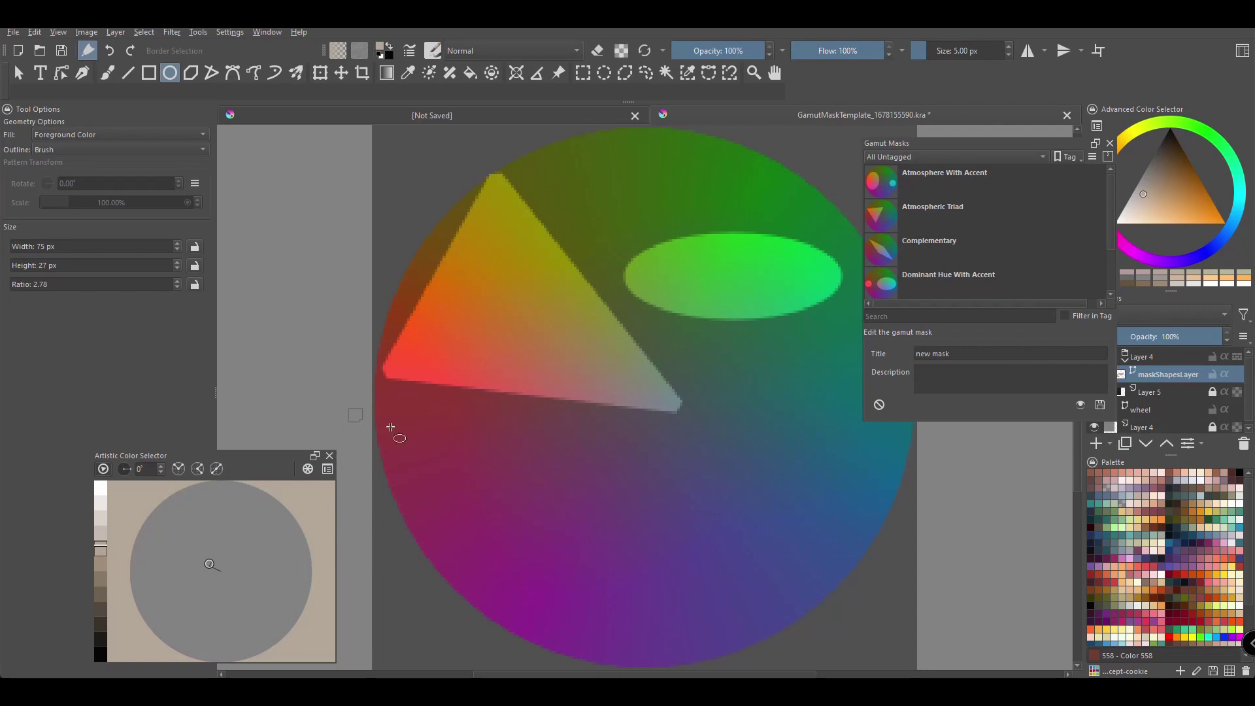
# Preview the triangle-and-ellipse mask, title it MY MASK 1 and save it
pyautogui.click(1081, 405)
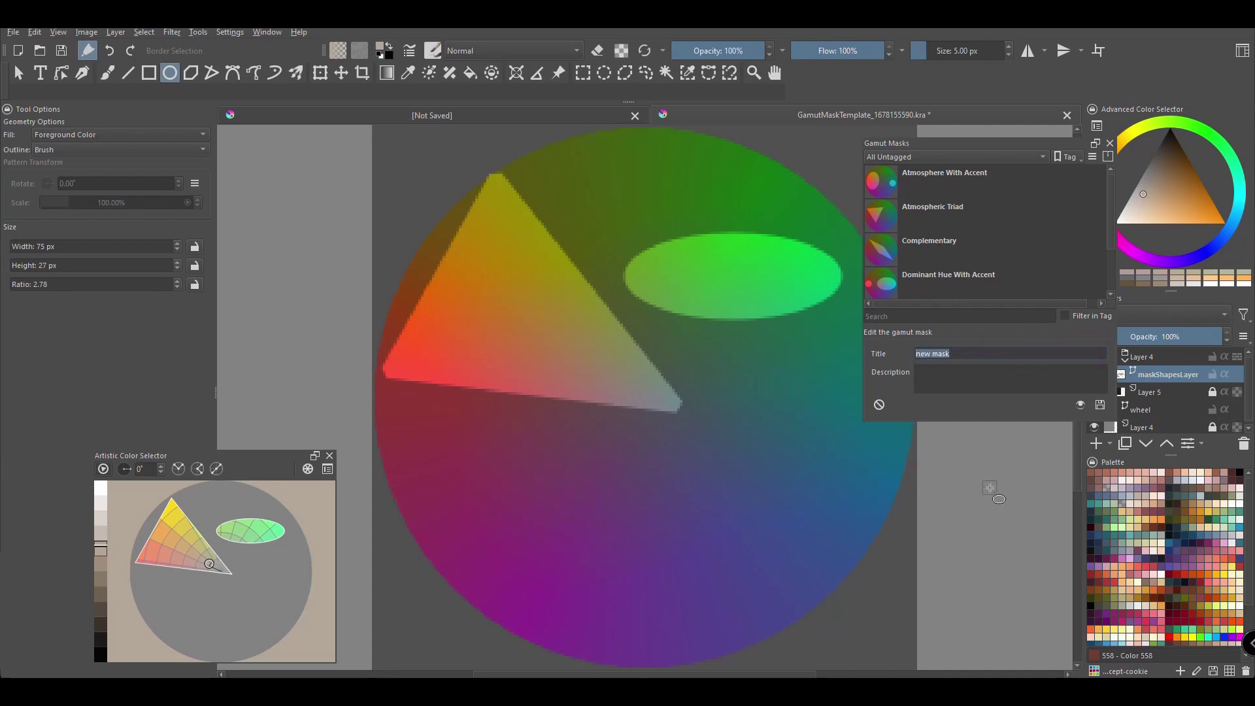
pyautogui.write('MY MASK 1')
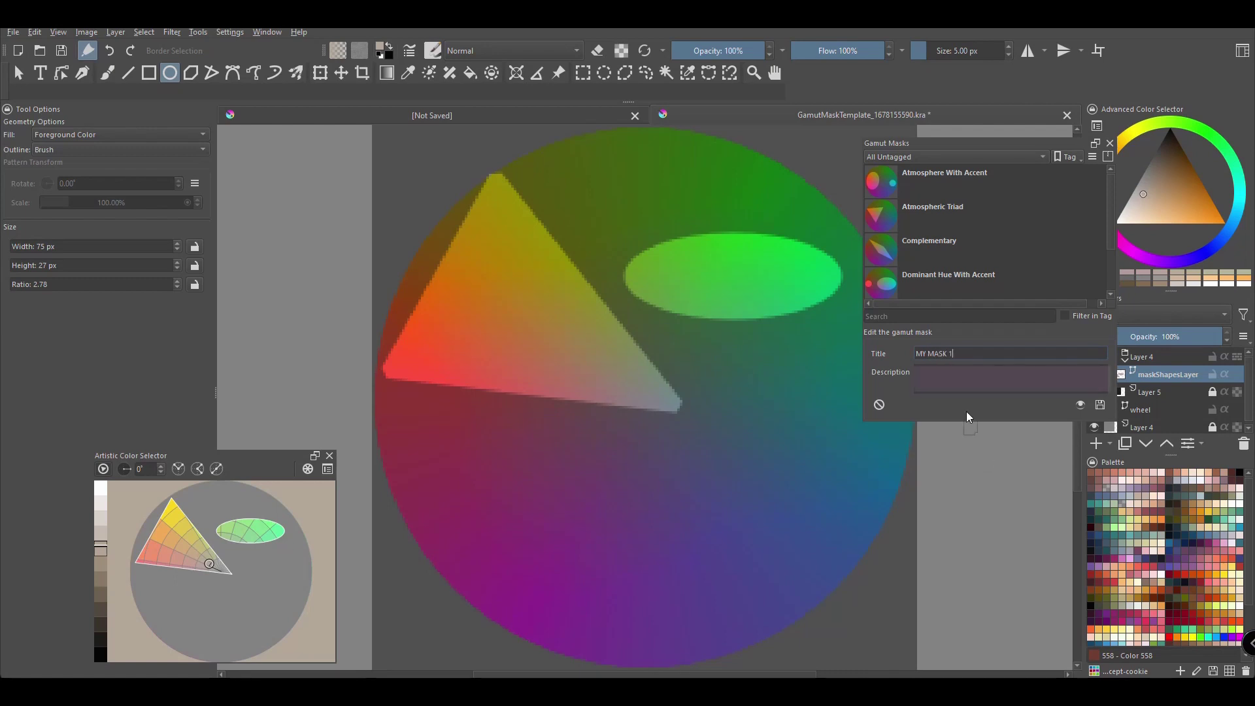
pyautogui.click(1096, 357)
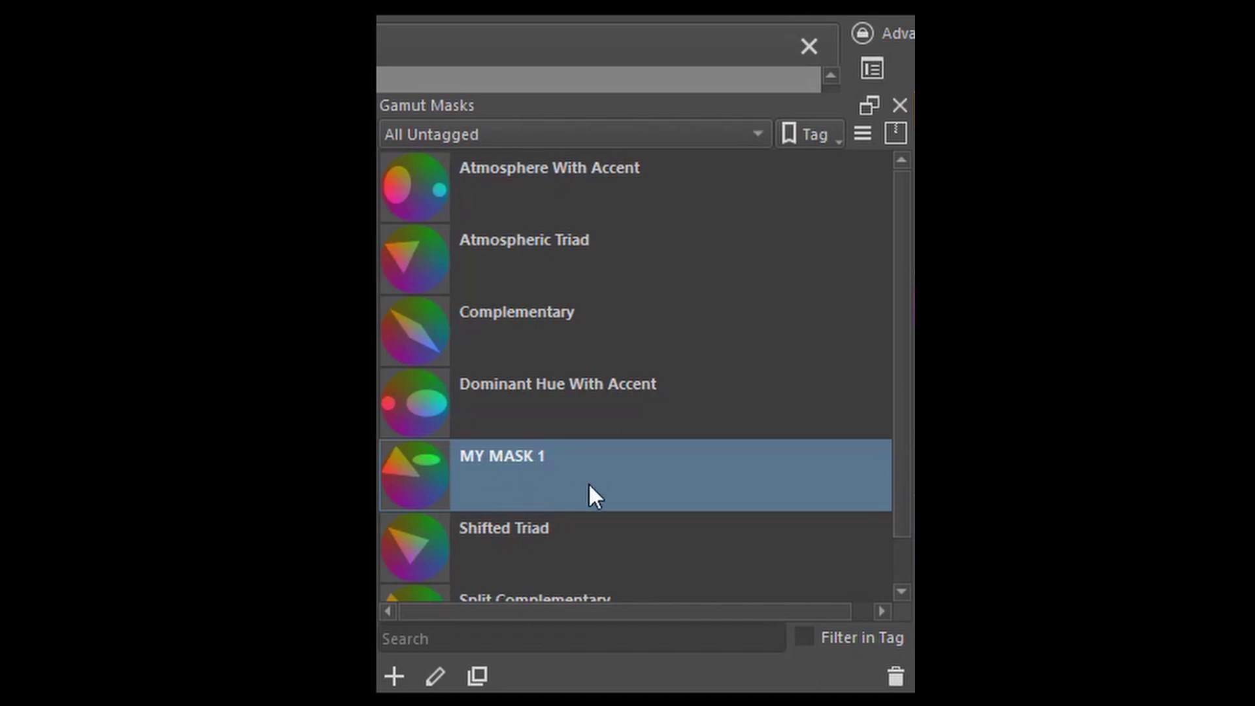
# Create a new MY MASKS tag and assign it to MY MASK 1
pyautogui.rightClick(511, 477)
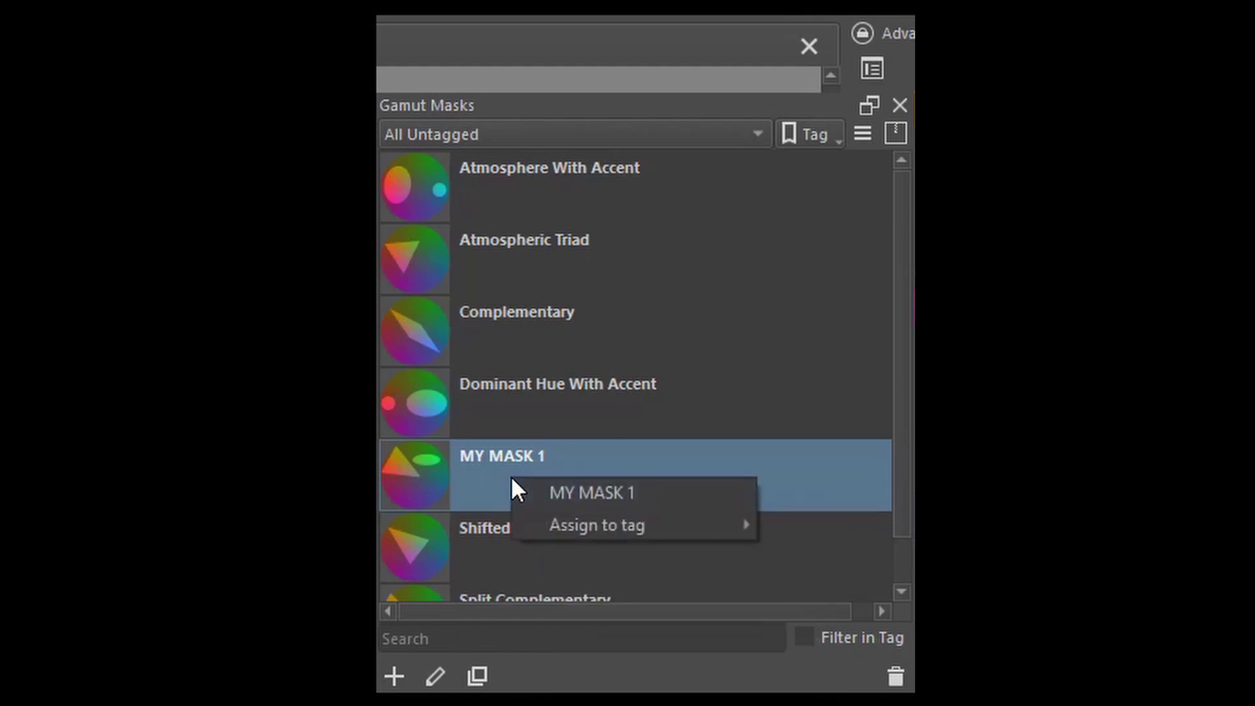
pyautogui.moveTo(678, 528)
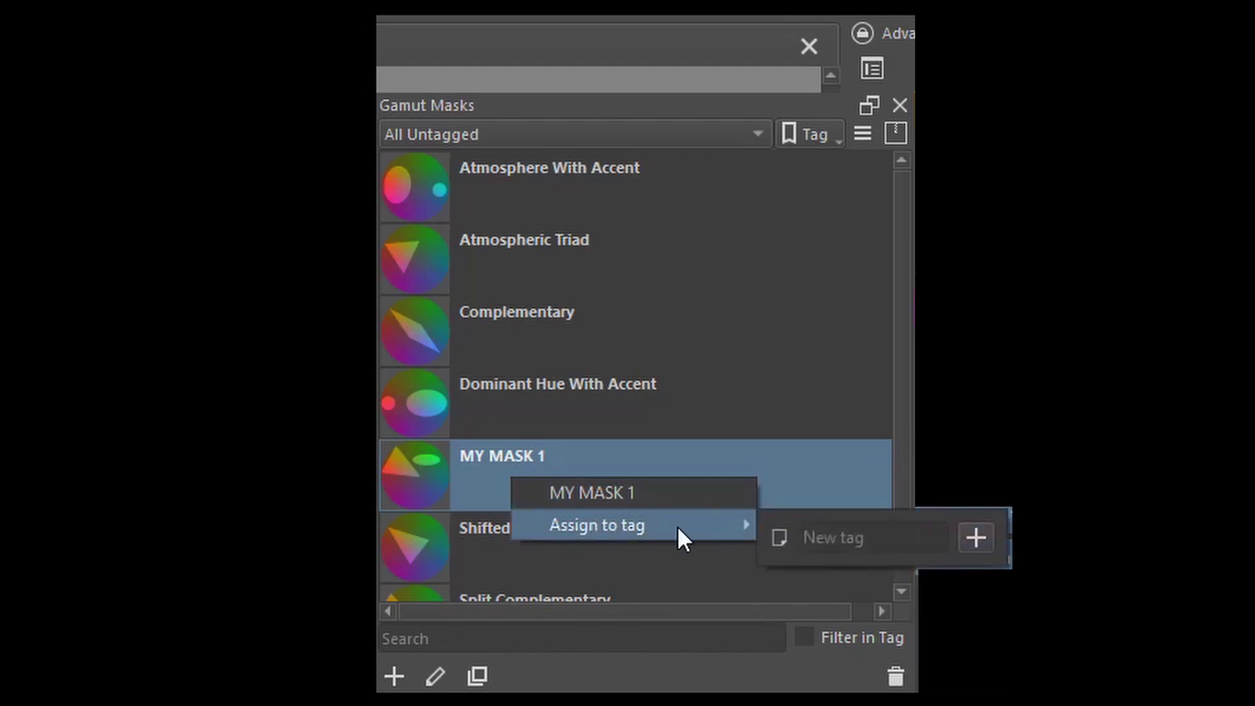
pyautogui.click(823, 540)
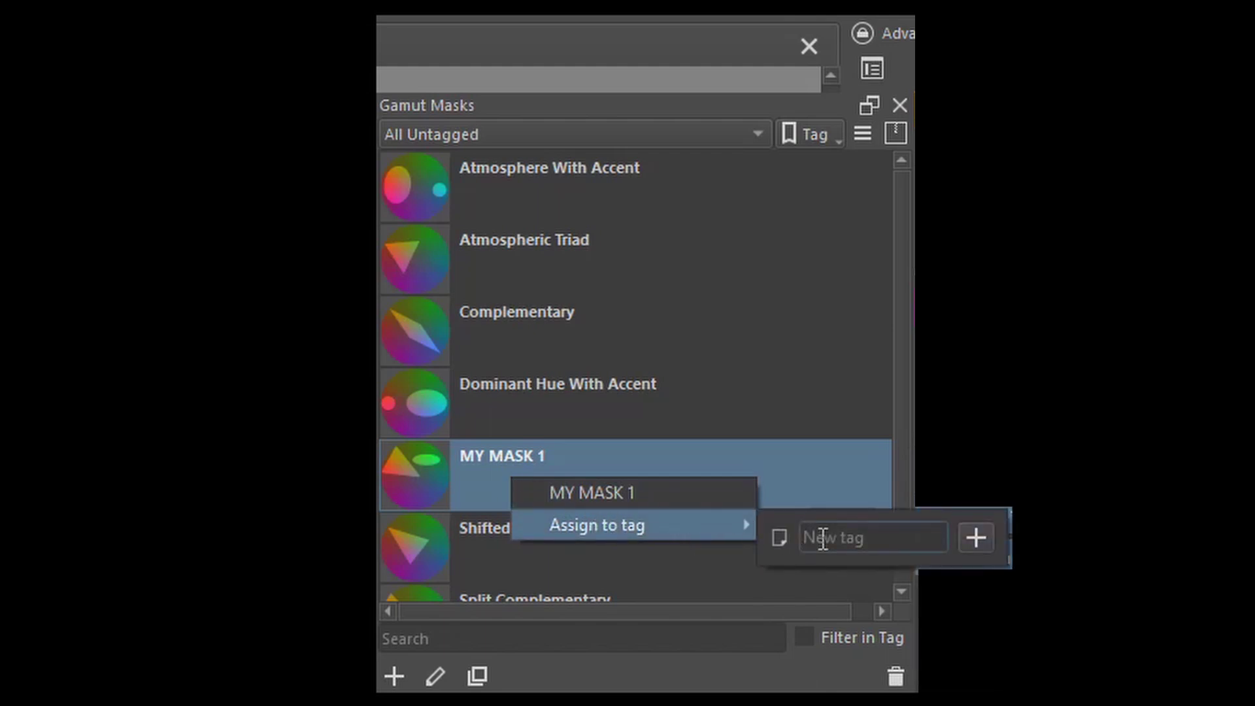
pyautogui.write('MY MASKS')
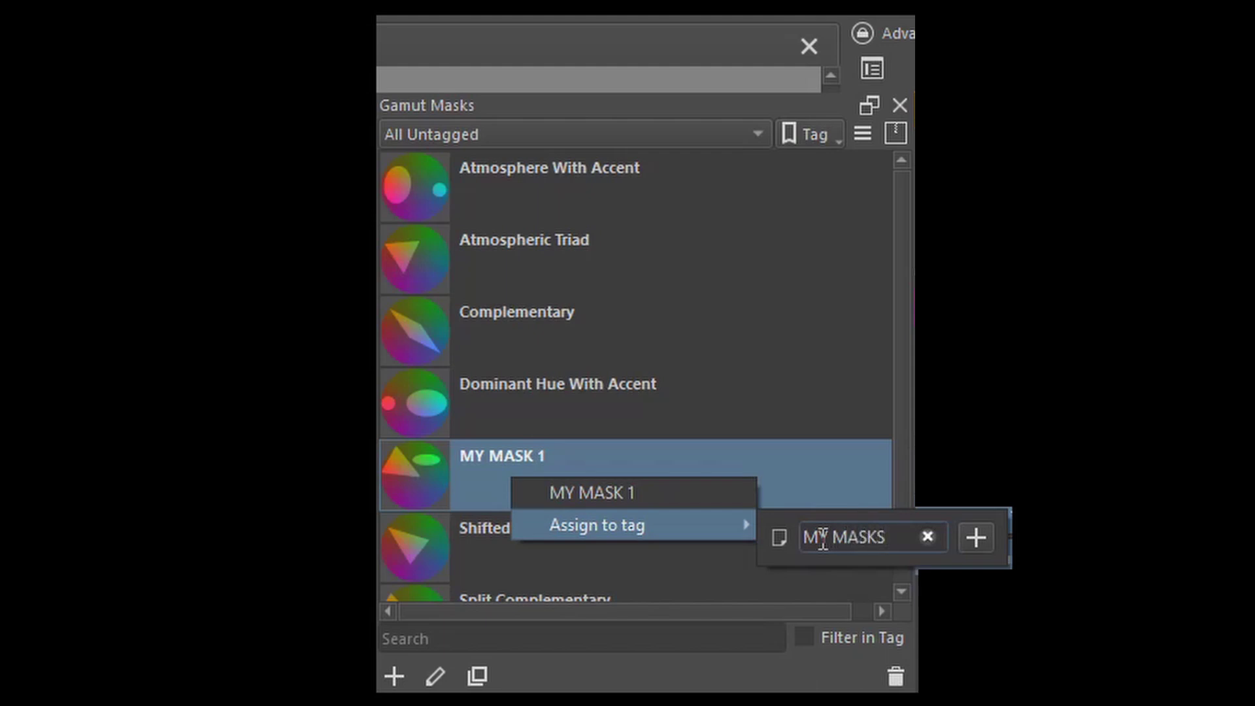
pyautogui.click(974, 537)
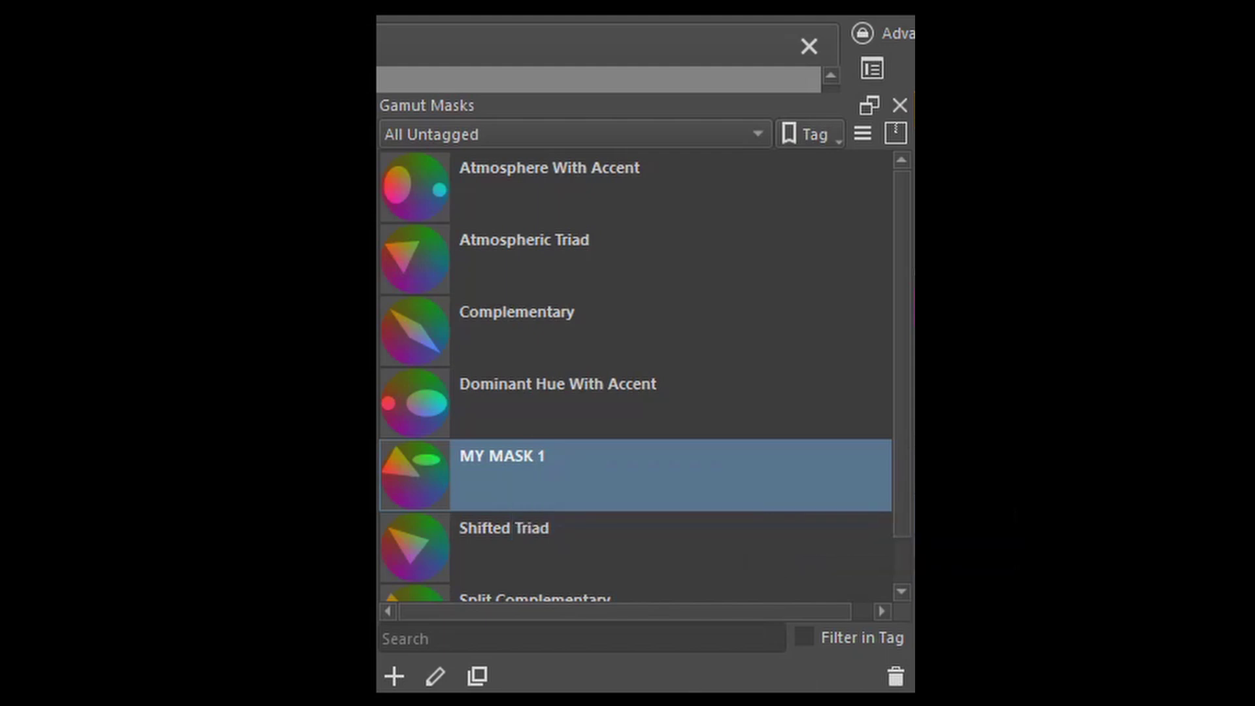
# Filter the gamut mask list by MY MASKS, then All, then All Untagged
pyautogui.click(698, 135)
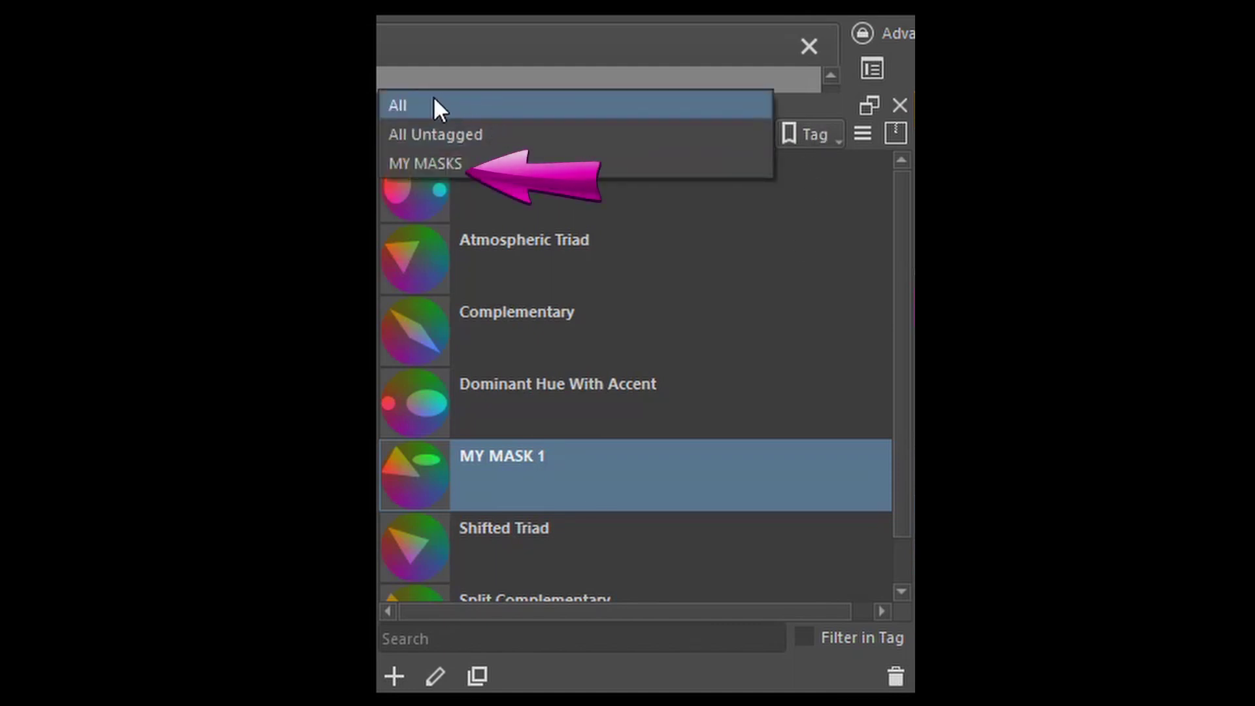
pyautogui.click(425, 165)
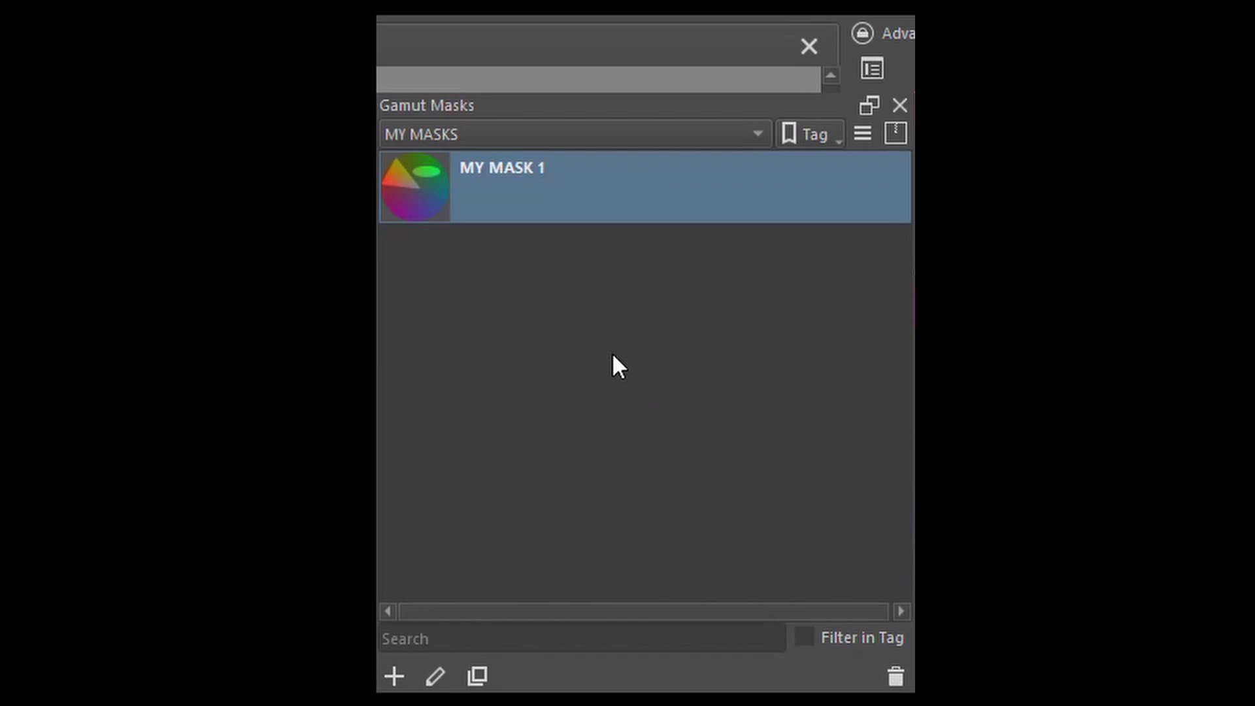
pyautogui.click(627, 129)
pyautogui.click(424, 77)
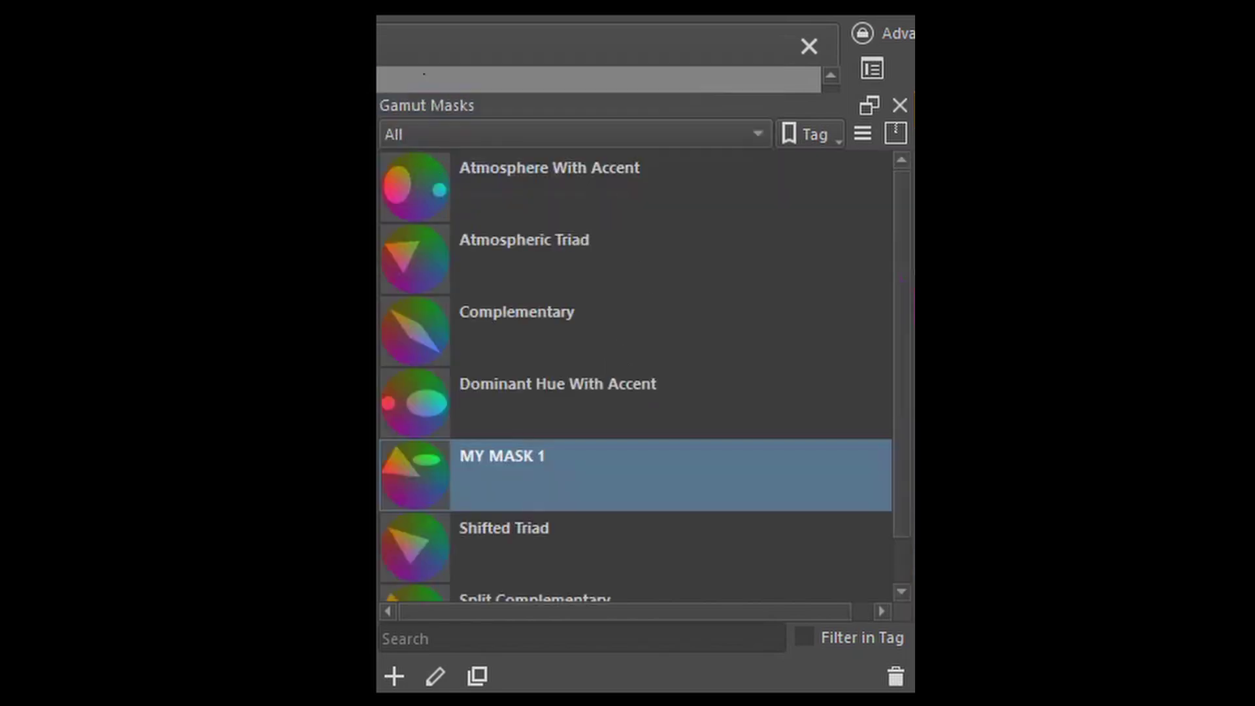
pyautogui.click(462, 135)
pyautogui.click(457, 162)
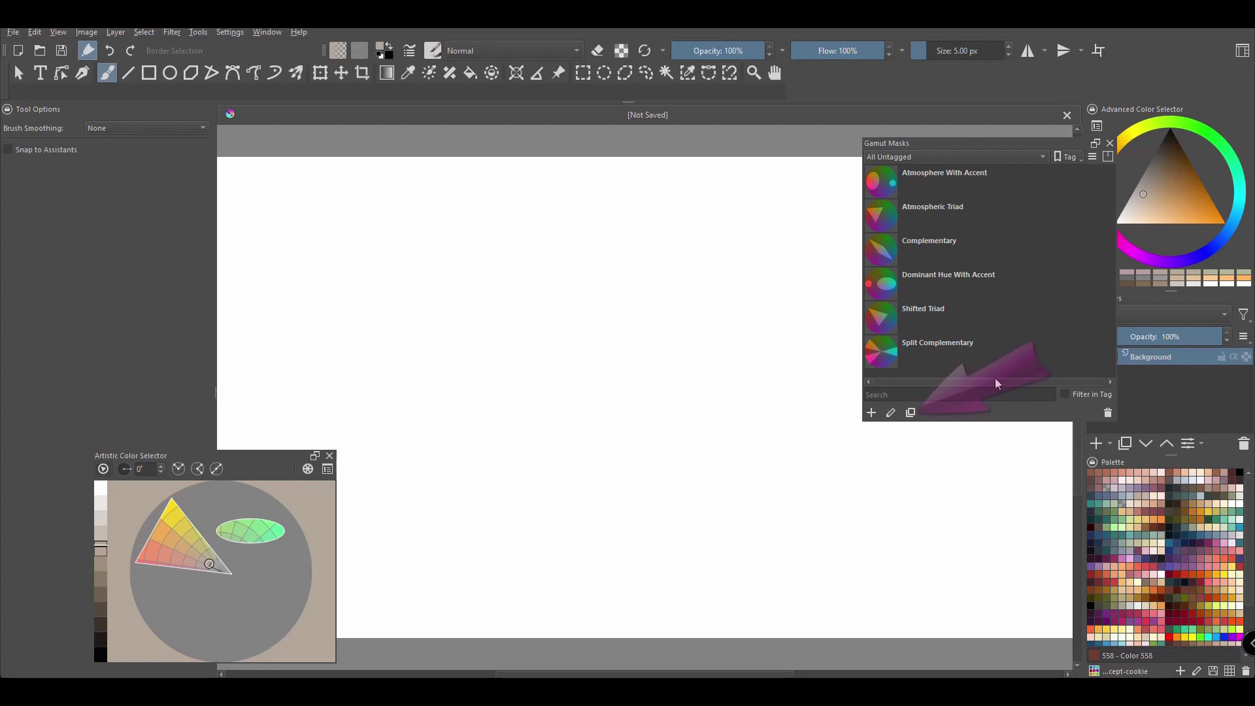
# Duplicate MY MASK 1 and move the copy's shapes lower on the wheel
pyautogui.click(912, 413)
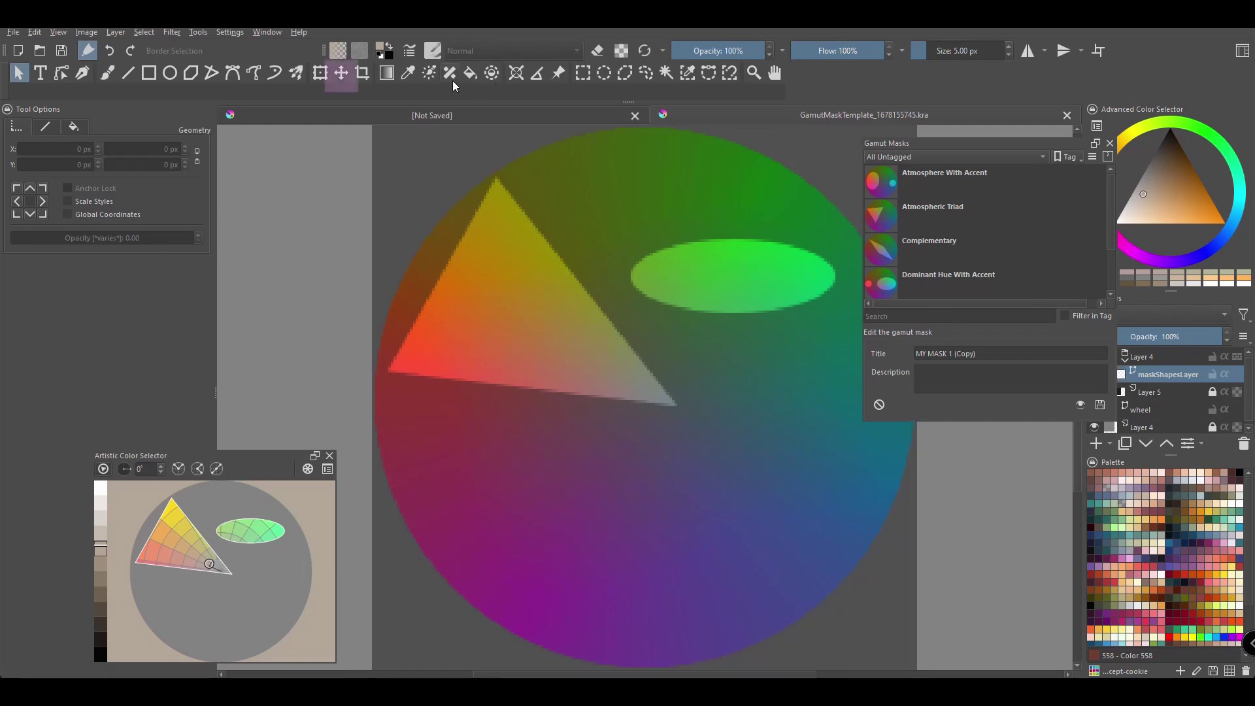
pyautogui.click(342, 73)
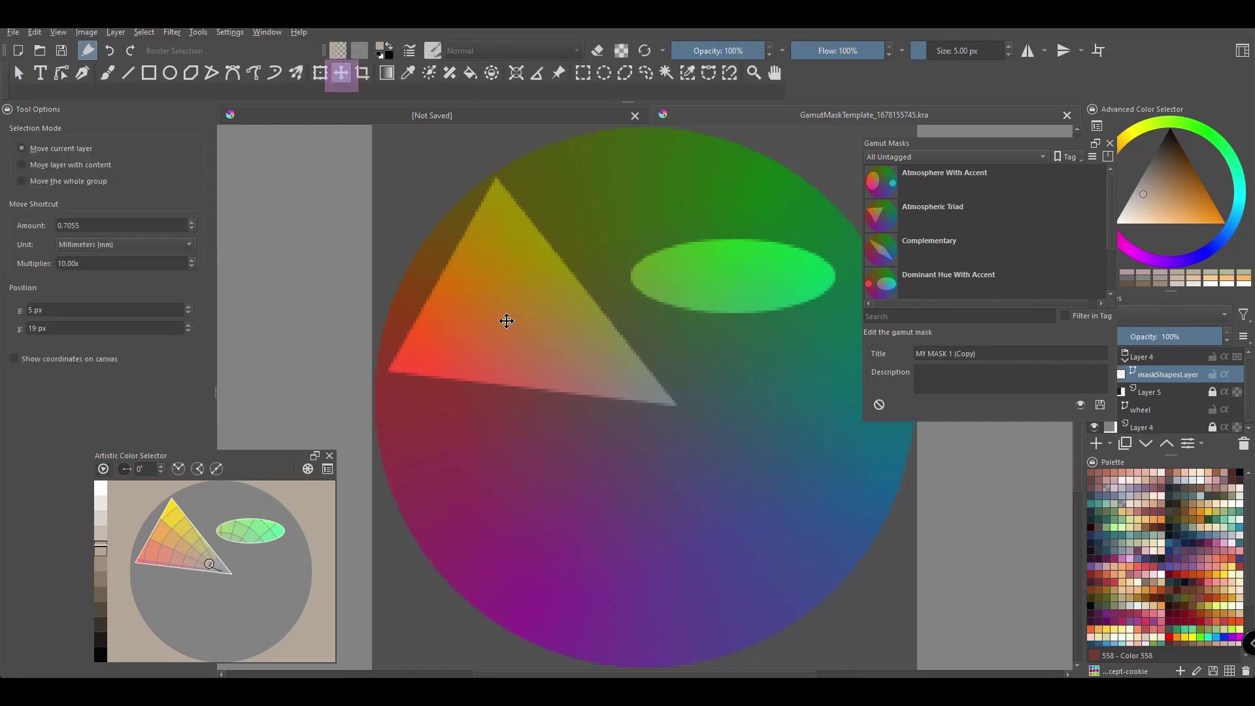
pyautogui.moveTo(519, 311); pyautogui.dragTo(521, 403)
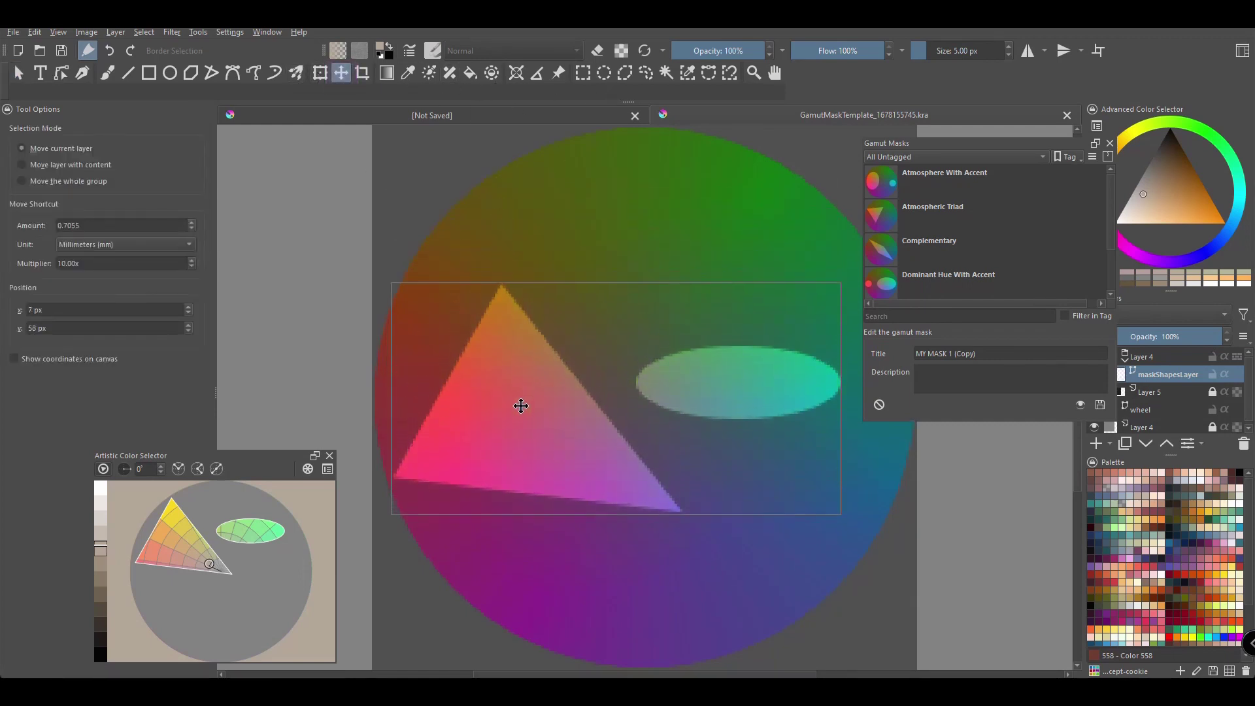
# Rotate the copy's shapes, flip them vertically and horizontally, shift them down-right, and apply
pyautogui.hotkey('ctrl', 't')
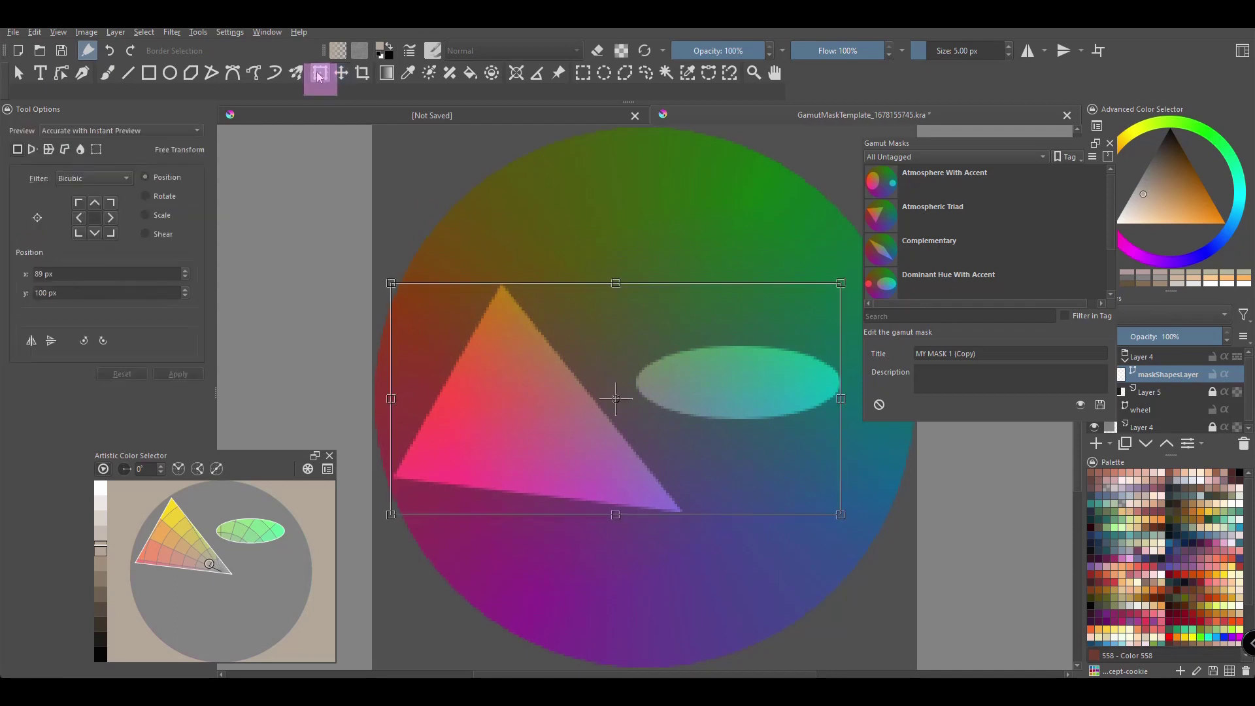
pyautogui.moveTo(390, 281); pyautogui.dragTo(417, 320)
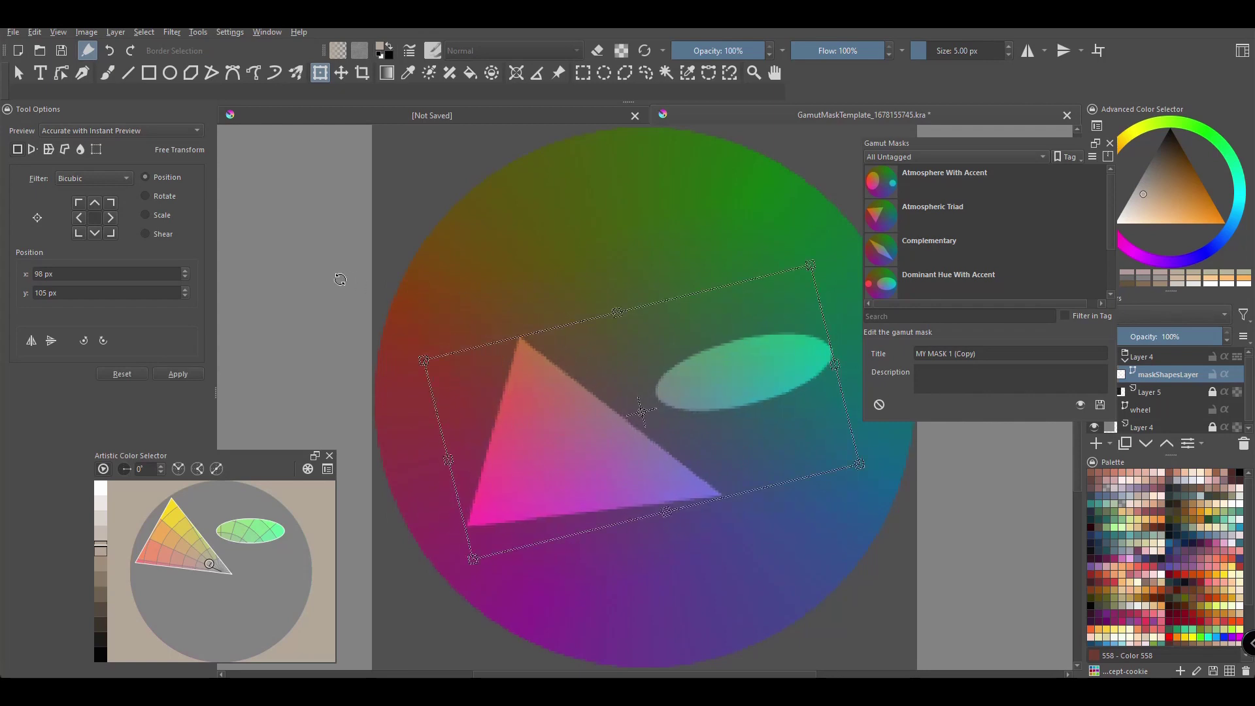
pyautogui.press('Return')
pyautogui.click(51, 347)
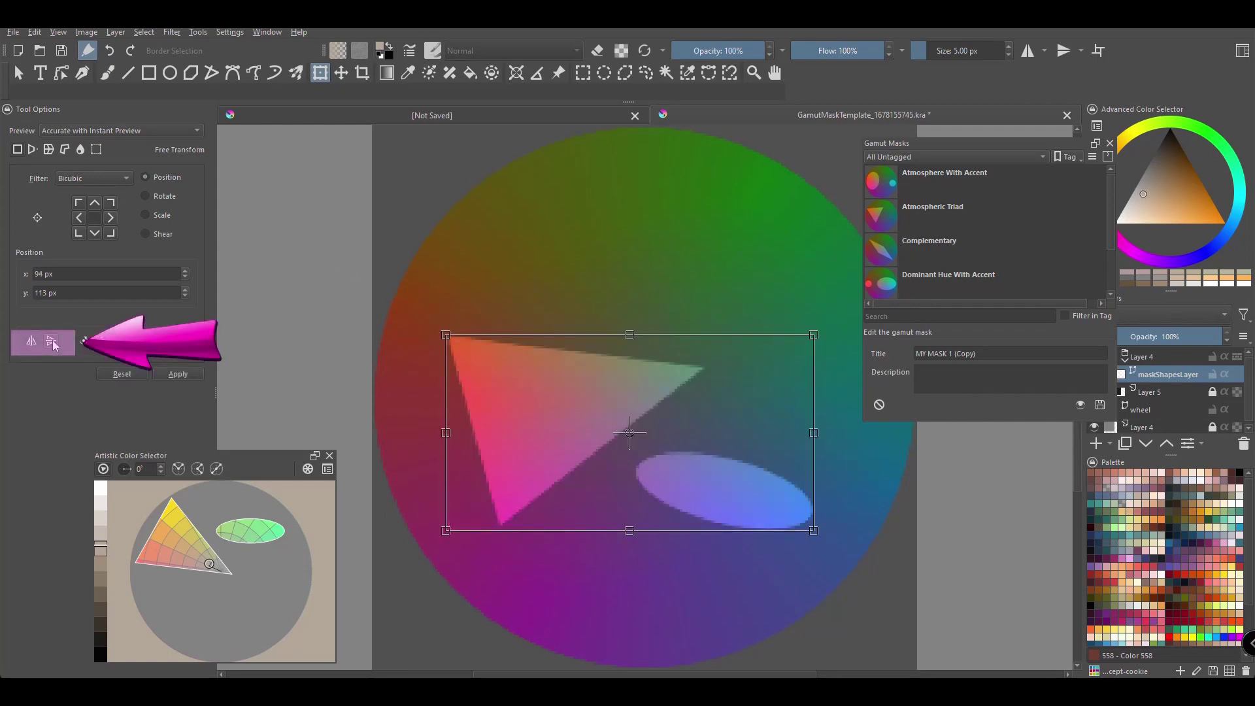
pyautogui.click(30, 345)
pyautogui.moveTo(705, 425); pyautogui.dragTo(762, 449)
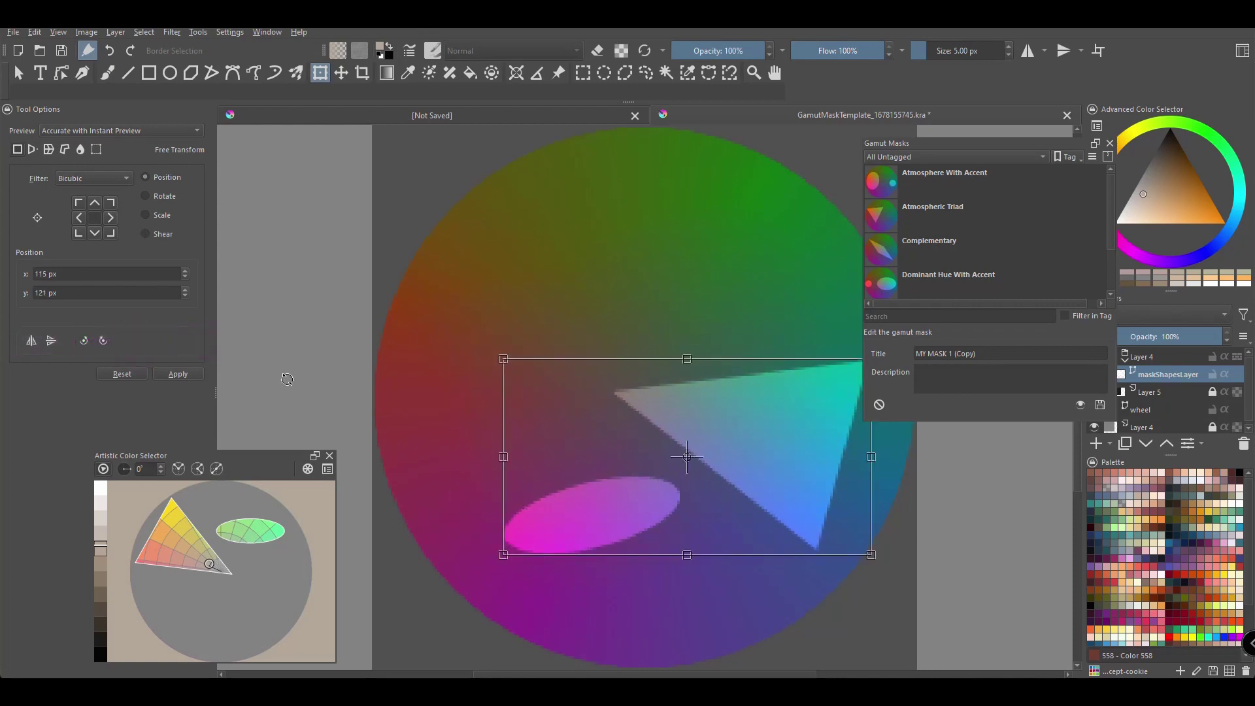
pyautogui.click(186, 377)
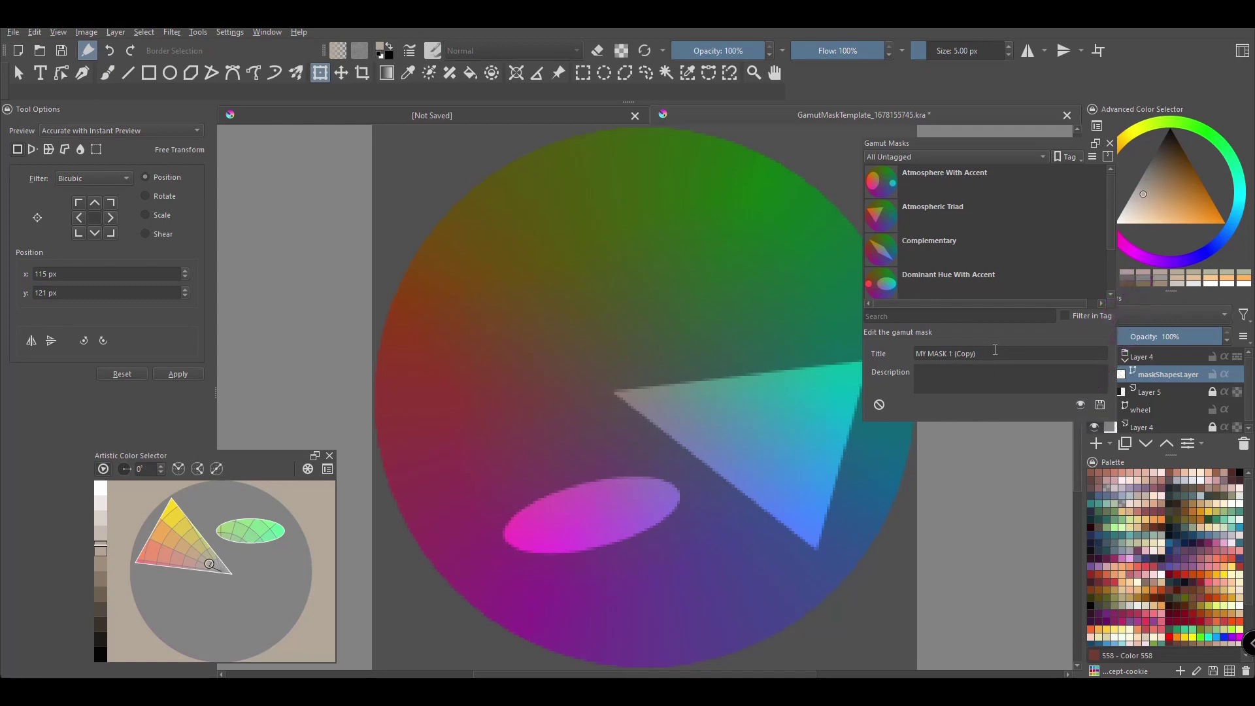
# Save the edited copy as MY MASK 1 (Copy) and assign it to the MY MASKS tag
pyautogui.click(1101, 405)
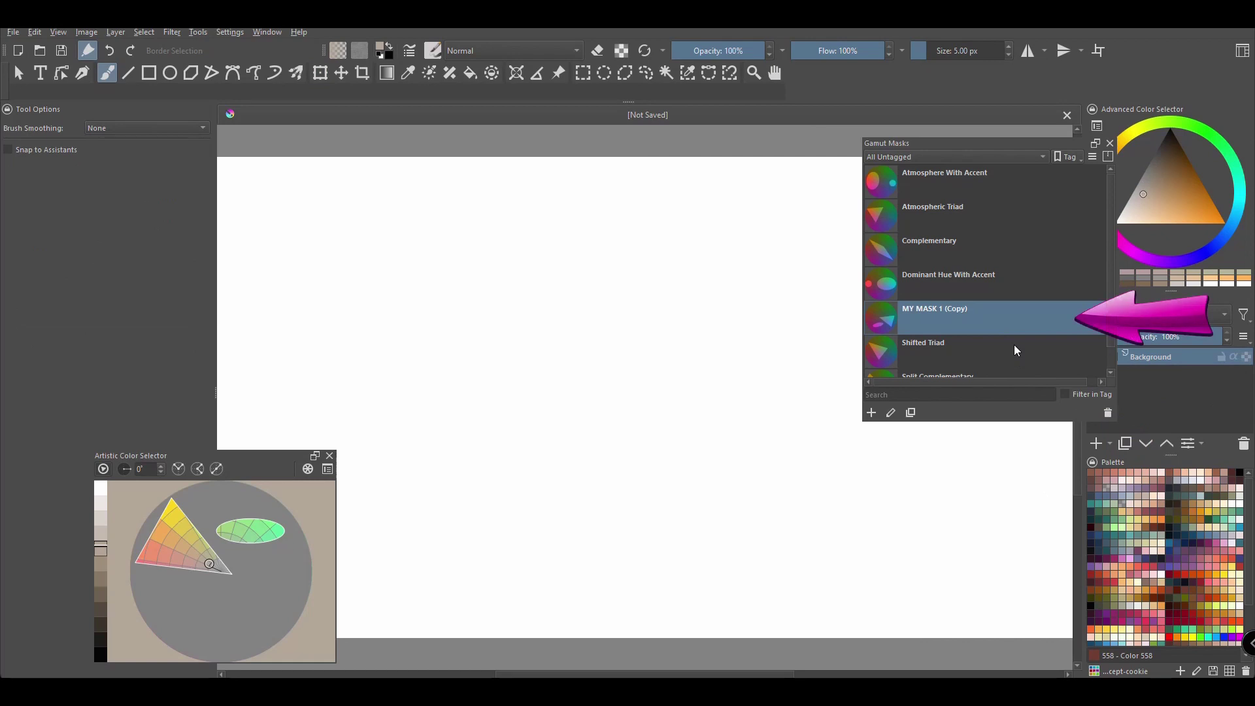
pyautogui.rightClick(974, 355)
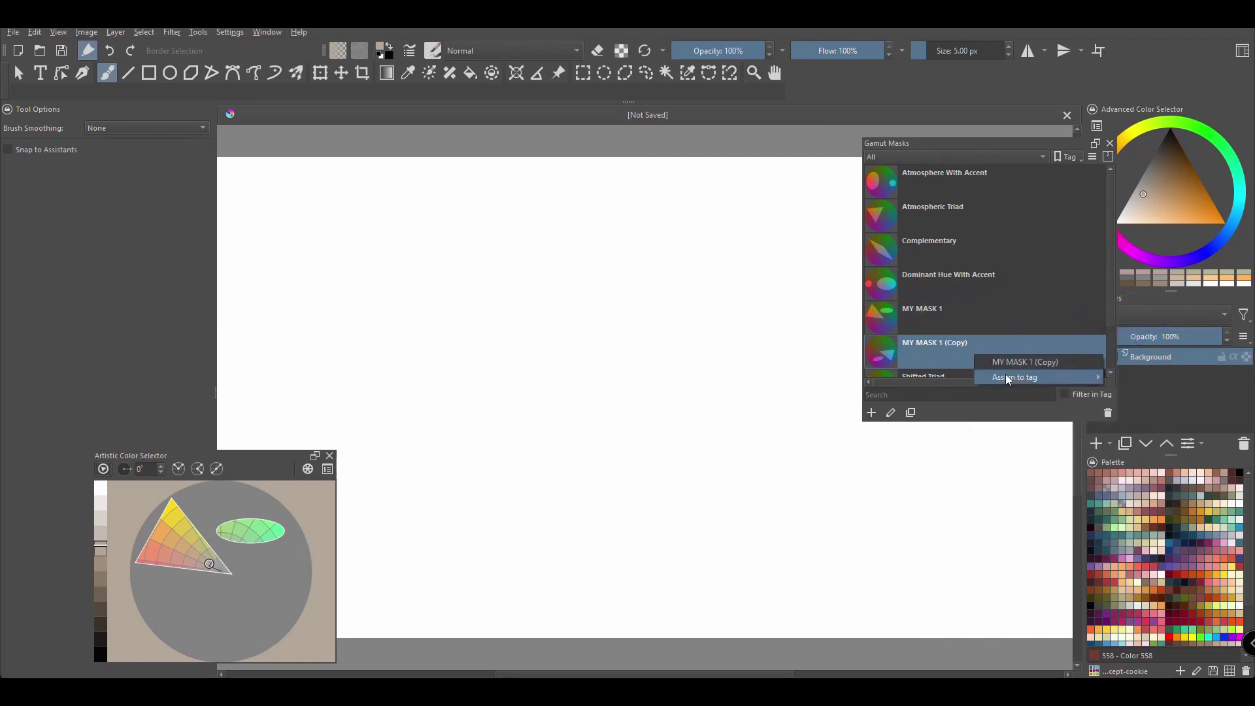
pyautogui.moveTo(1007, 375)
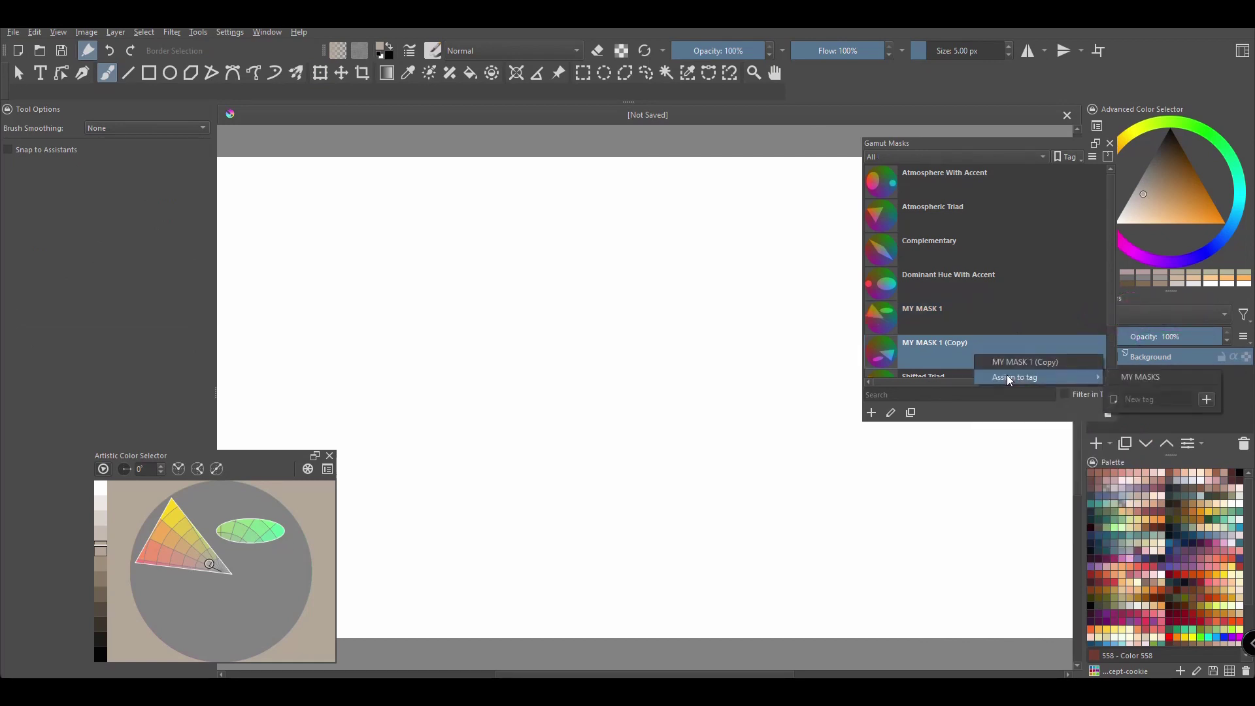
pyautogui.click(1151, 378)
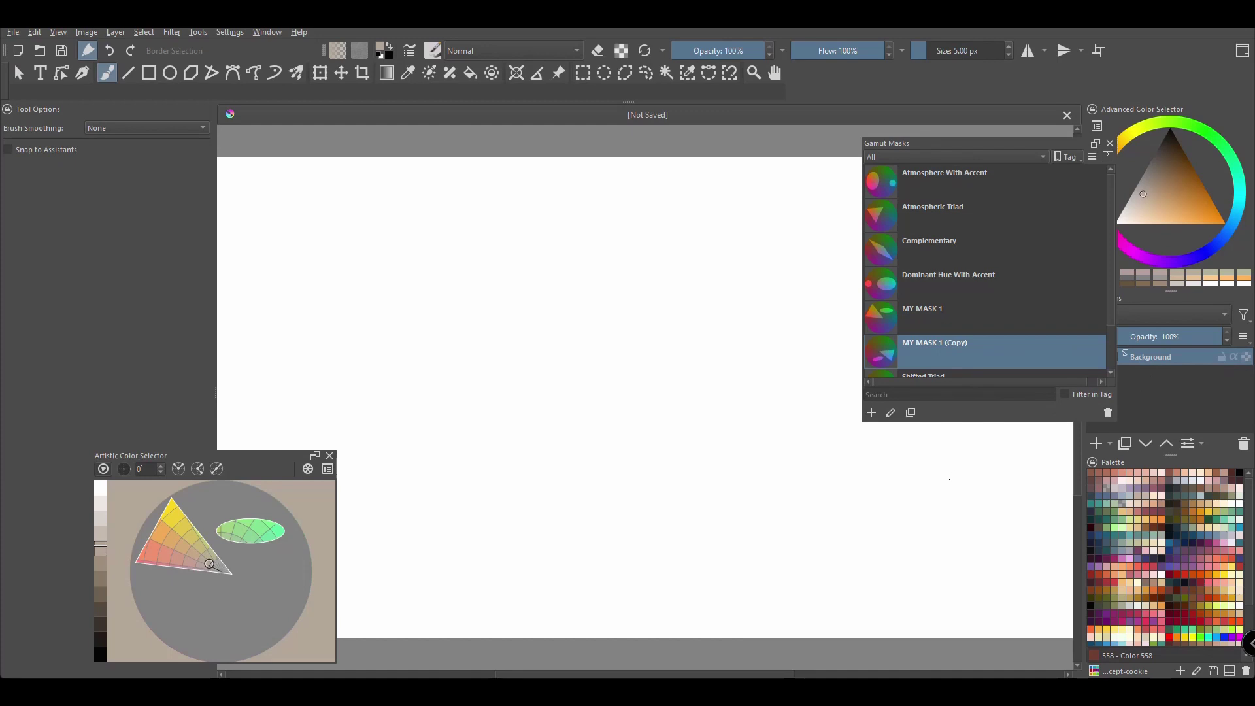
pyautogui.rightClick(994, 350)
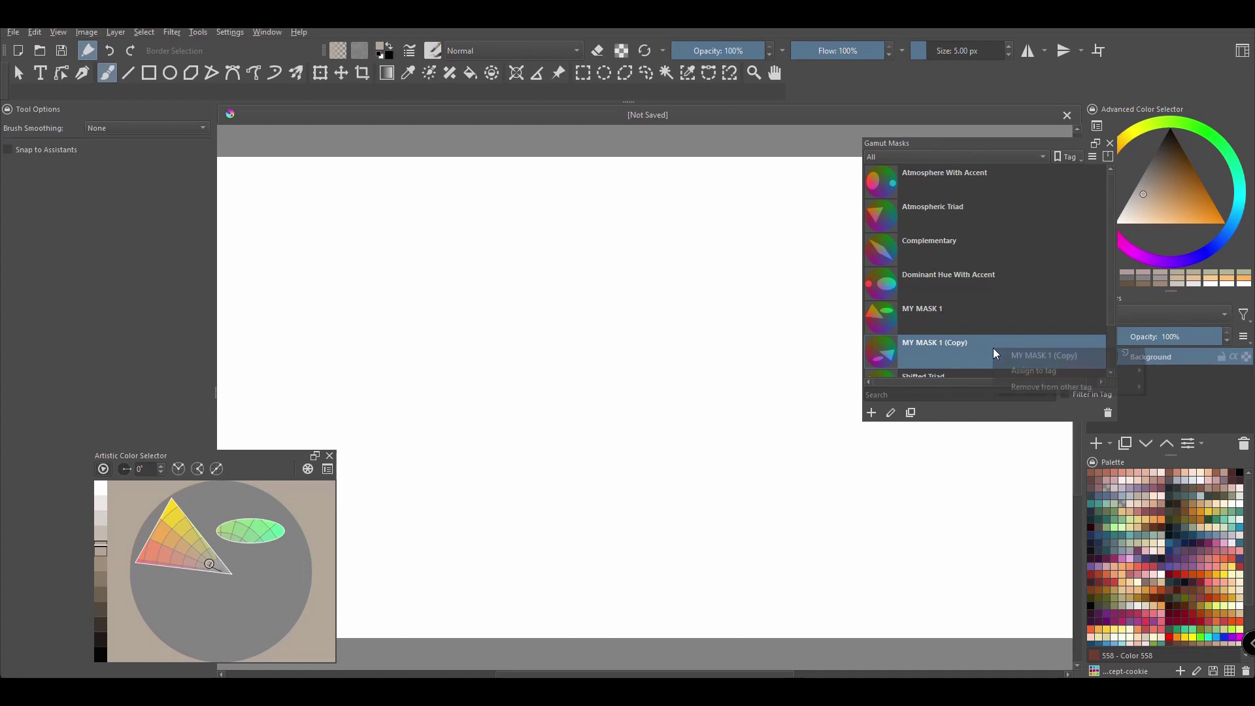
pyautogui.click(923, 157)
pyautogui.click(905, 173)
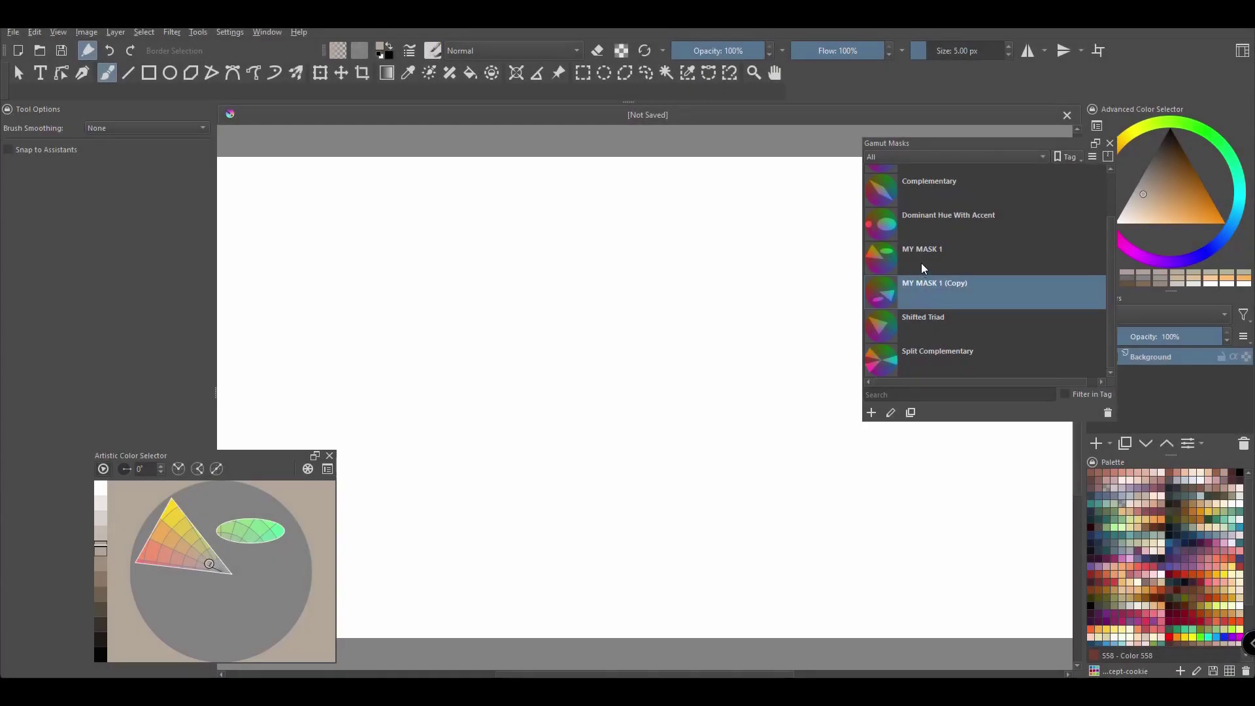
# Open MY MASK 1 for editing and resize its triangle and ellipse shapes
pyautogui.click(924, 256)
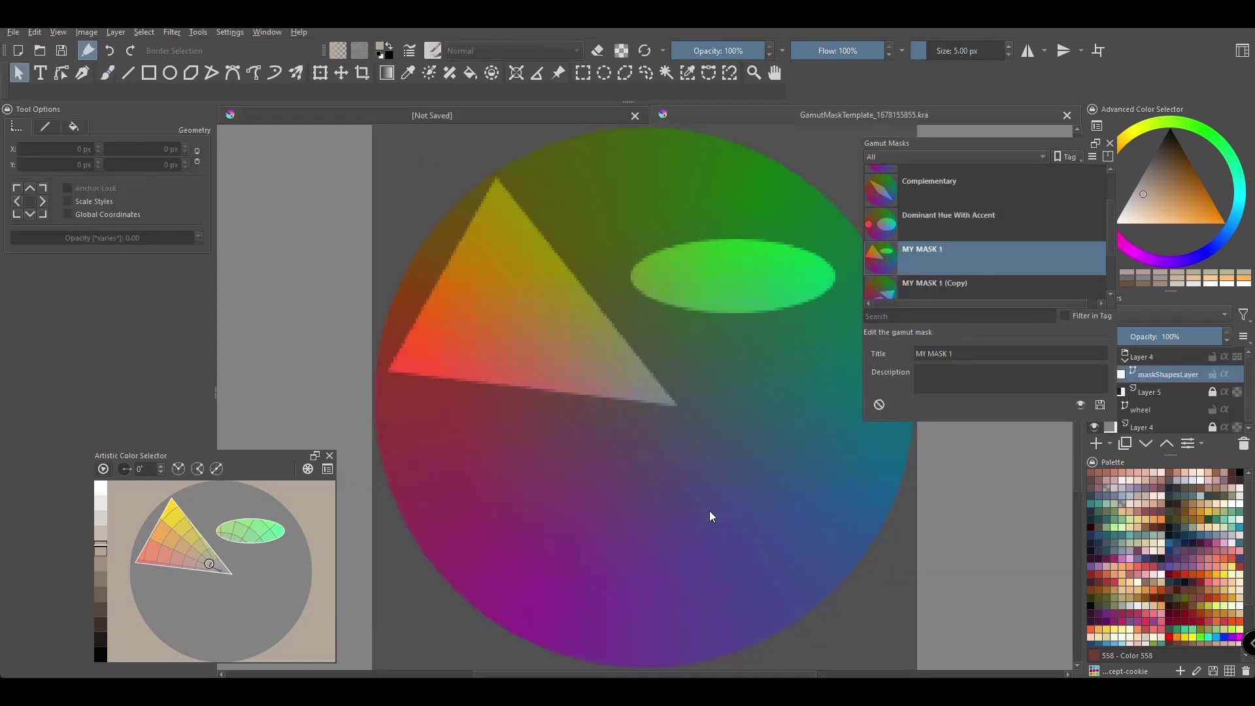
pyautogui.click(522, 288)
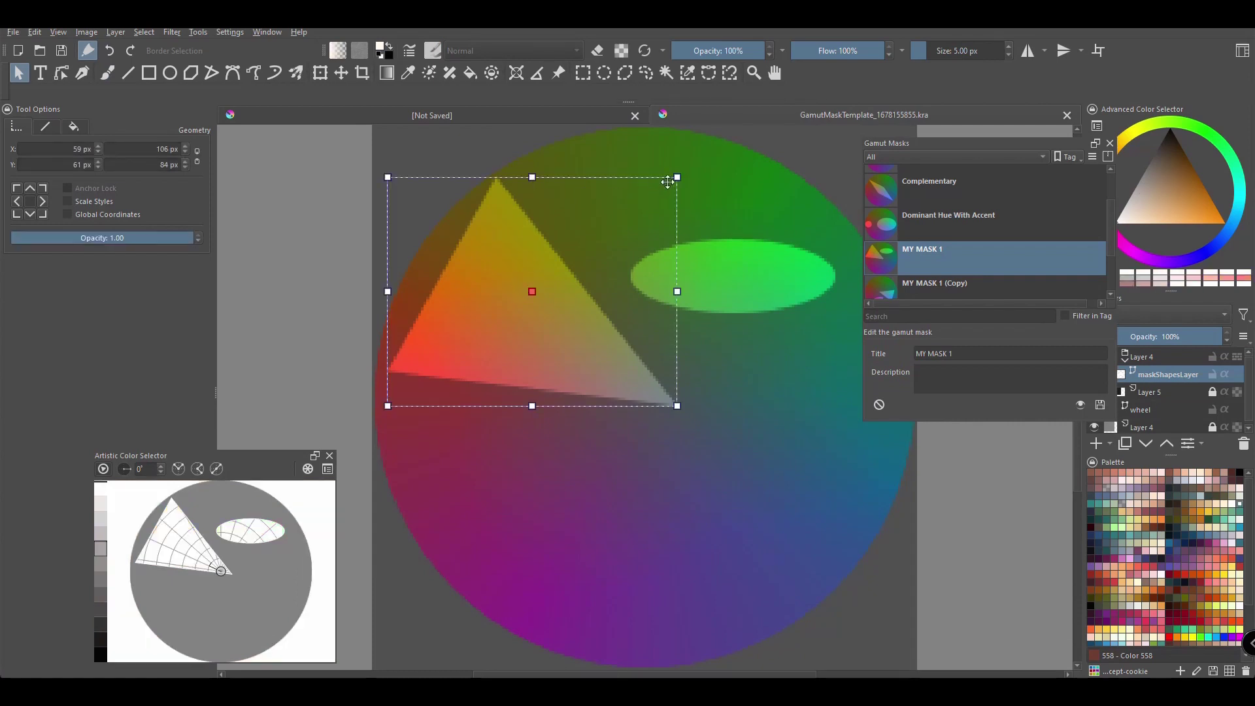
pyautogui.moveTo(674, 184); pyautogui.dragTo(614, 210)
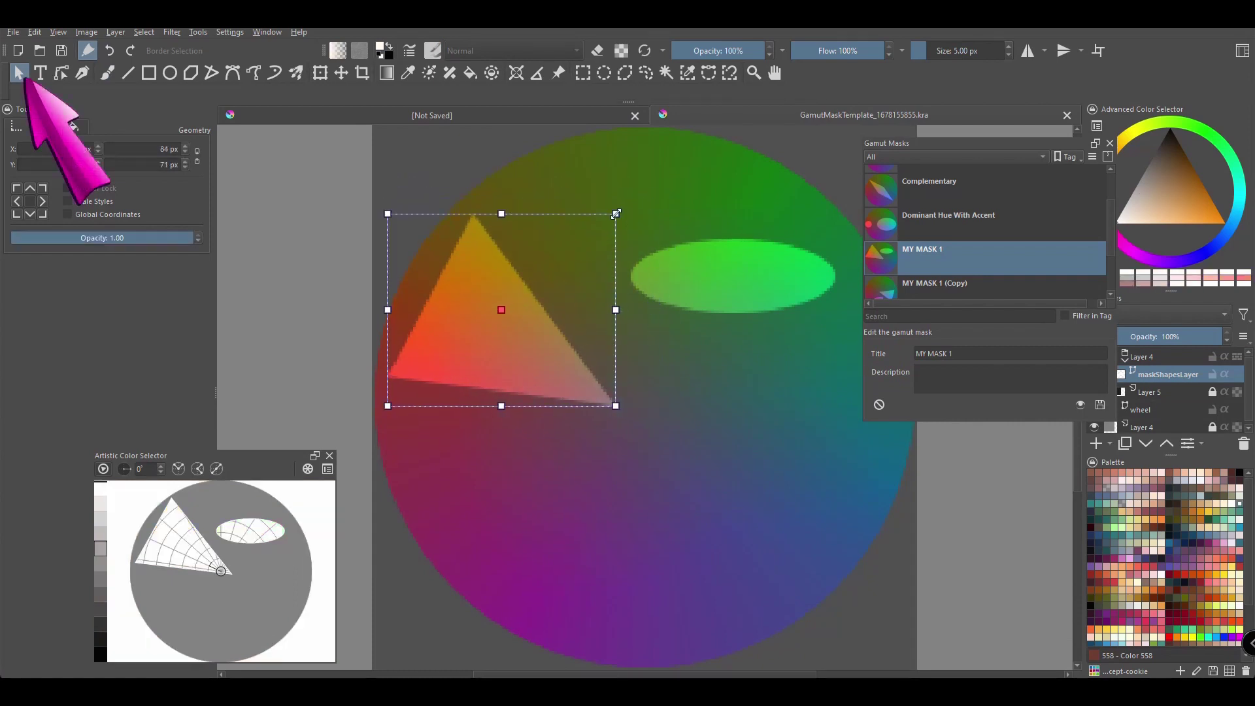
pyautogui.click(734, 256)
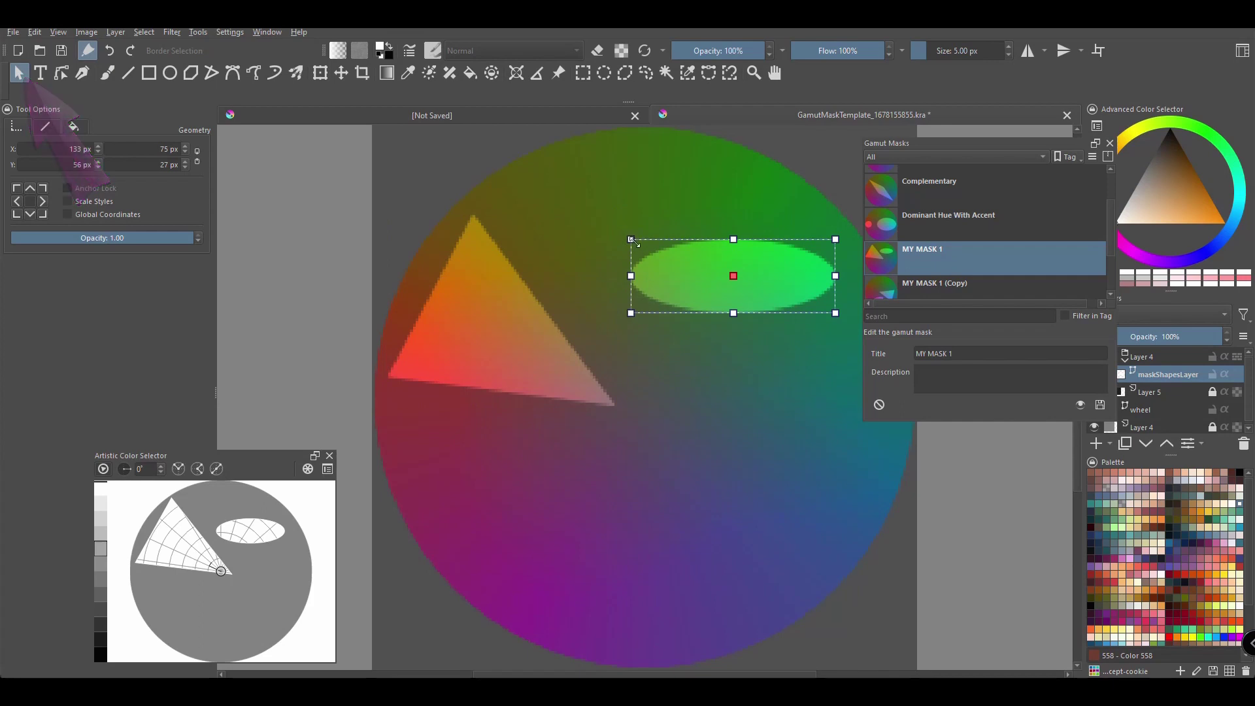
pyautogui.moveTo(723, 237); pyautogui.dragTo(746, 333)
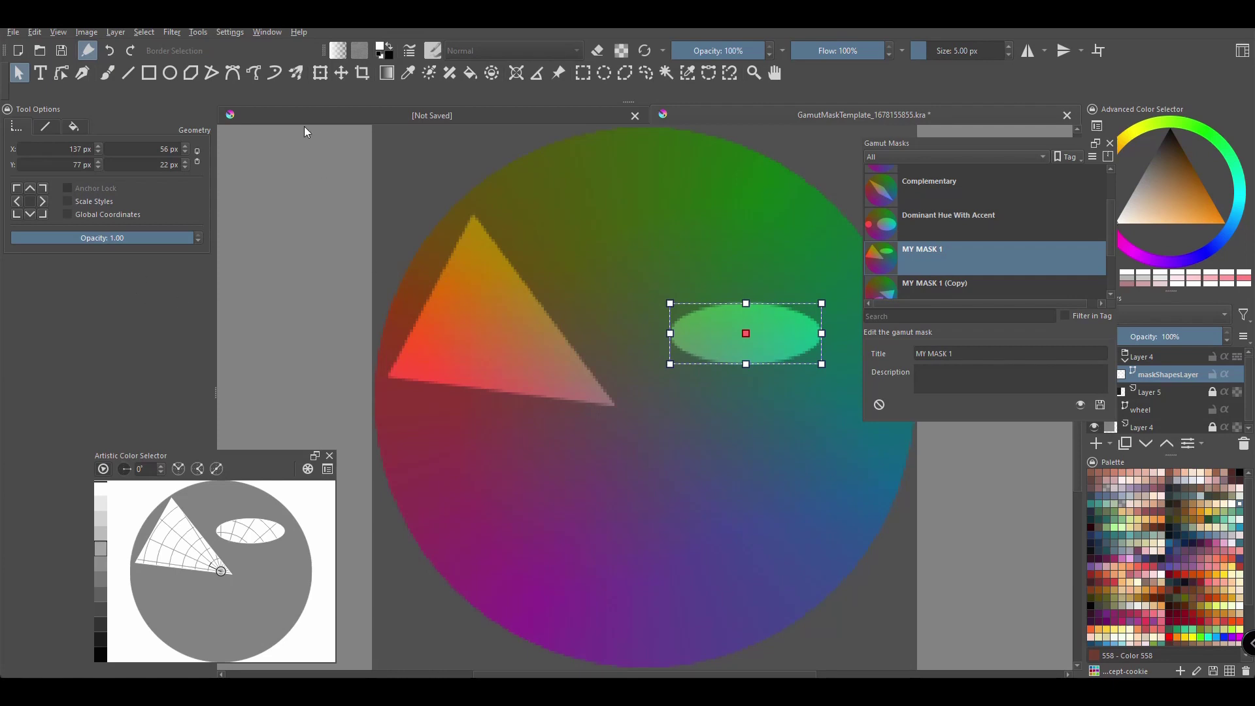
# Mirror the mask shapes horizontally and shift them down and right
pyautogui.click(320, 73)
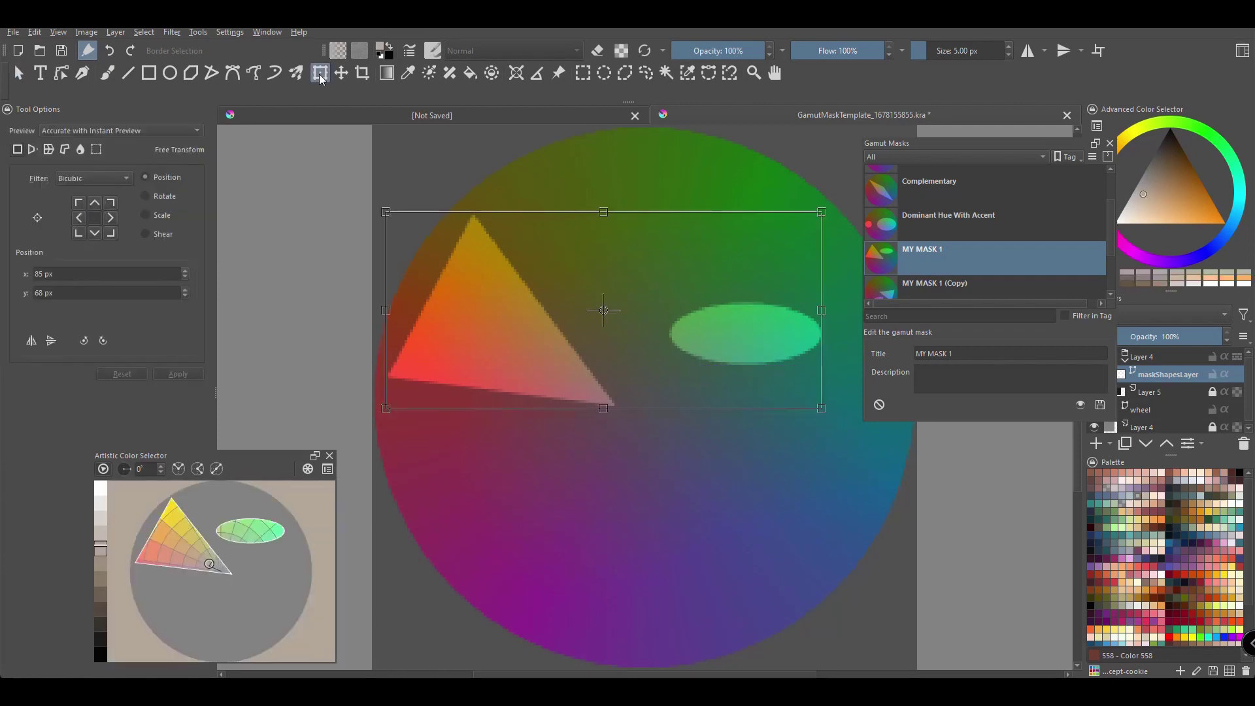
pyautogui.click(37, 342)
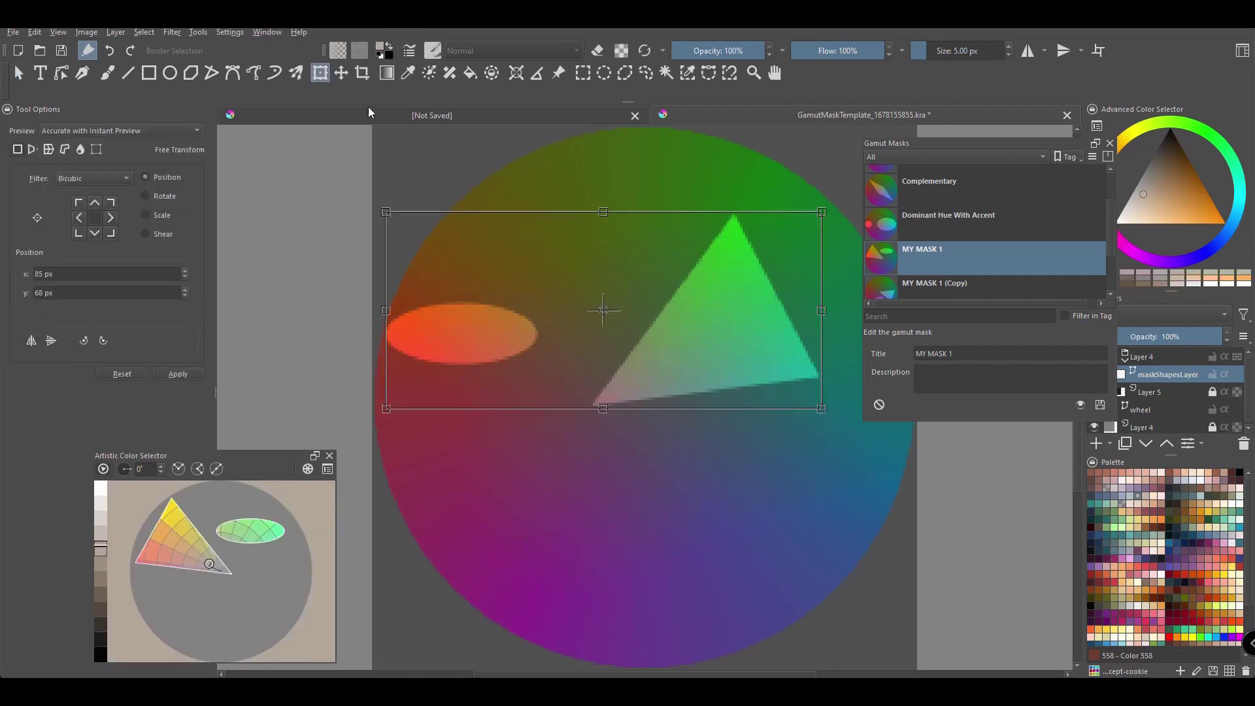
pyautogui.click(340, 73)
pyautogui.moveTo(647, 305); pyautogui.dragTo(667, 328)
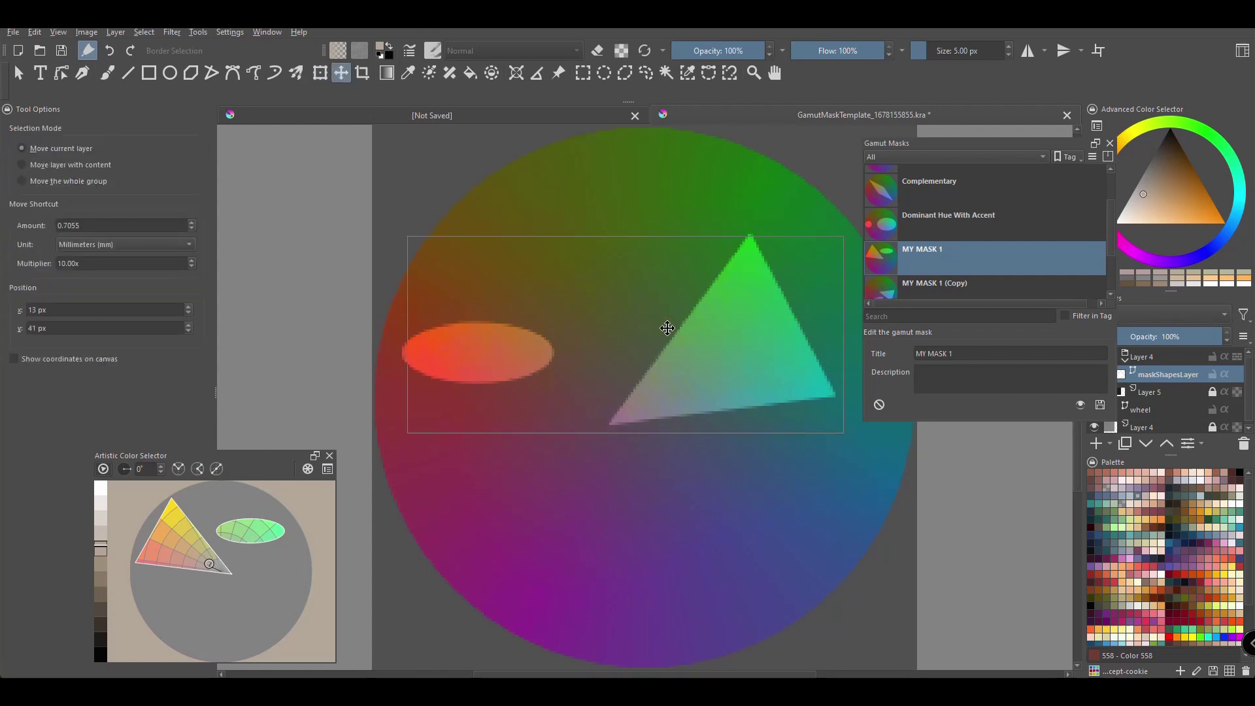
# Stretch the red ellipse and the triangle taller, then deselect to preview the mask
pyautogui.click(18, 73)
pyautogui.click(523, 368)
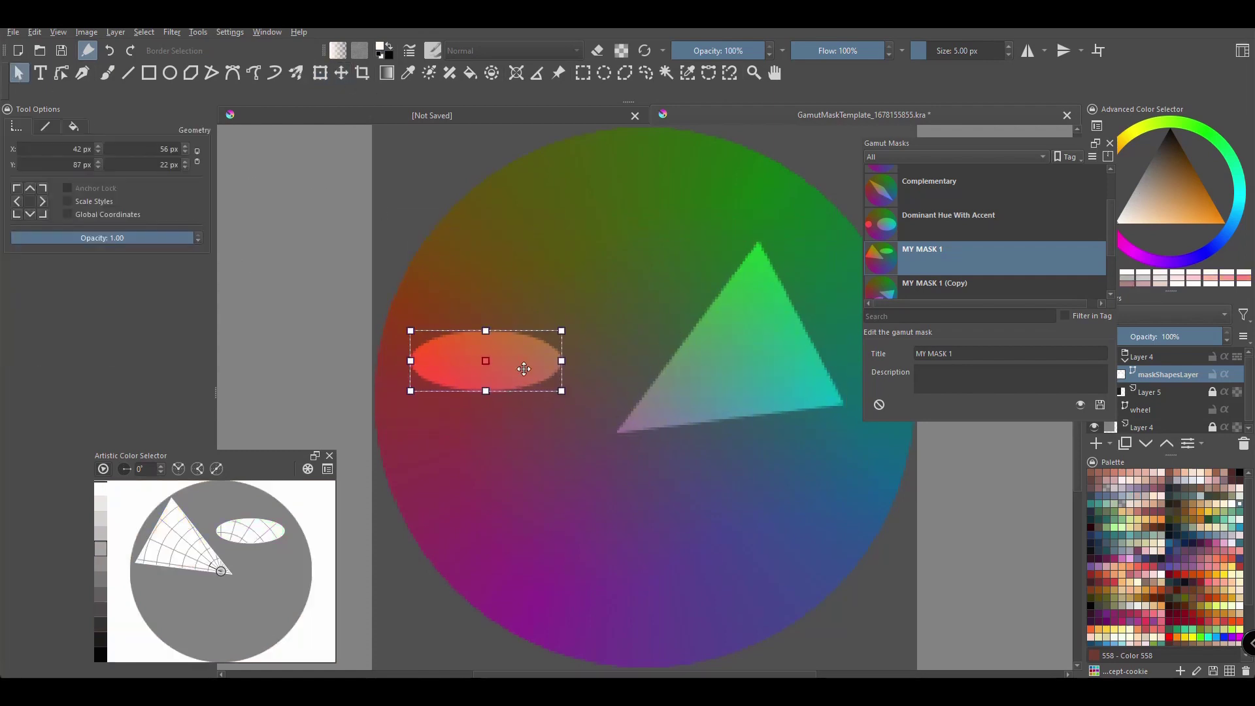
pyautogui.moveTo(486, 331); pyautogui.dragTo(485, 308)
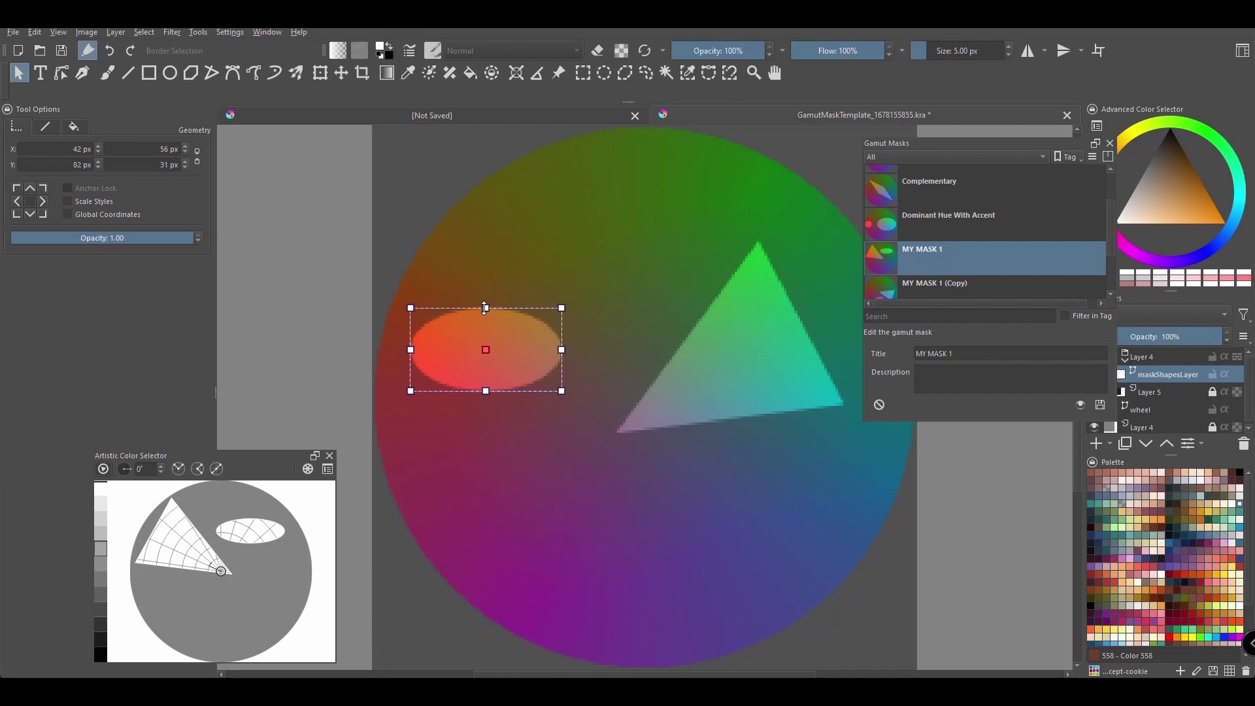
pyautogui.click(713, 362)
pyautogui.moveTo(730, 429); pyautogui.dragTo(733, 467)
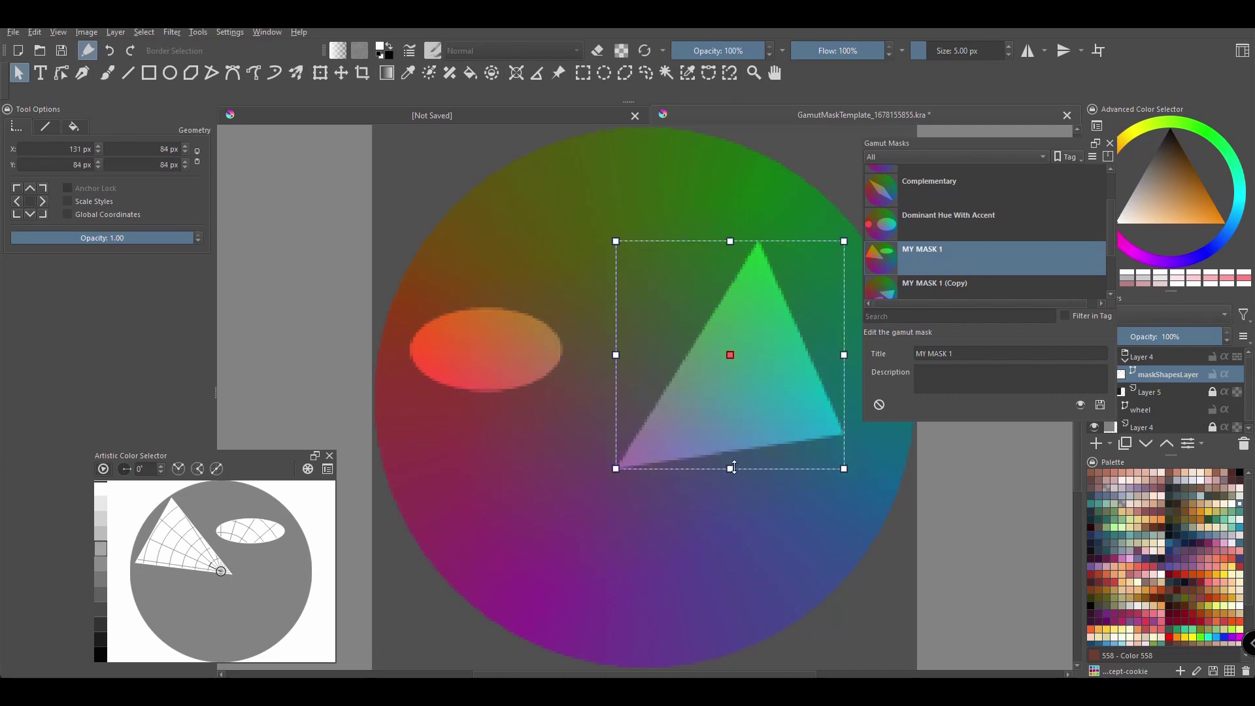
pyautogui.click(549, 484)
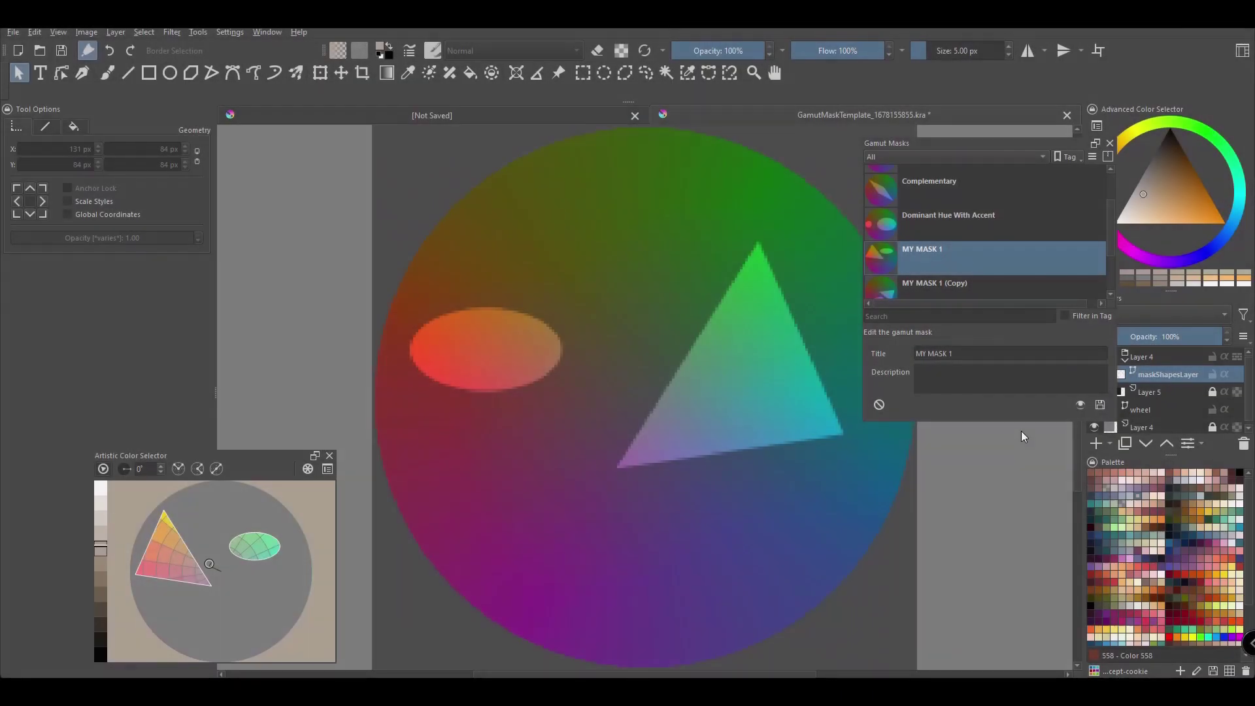
# Retitle the edited mask from MY MASK 1 to MY MASK SECOND VERSION
pyautogui.click(958, 354)
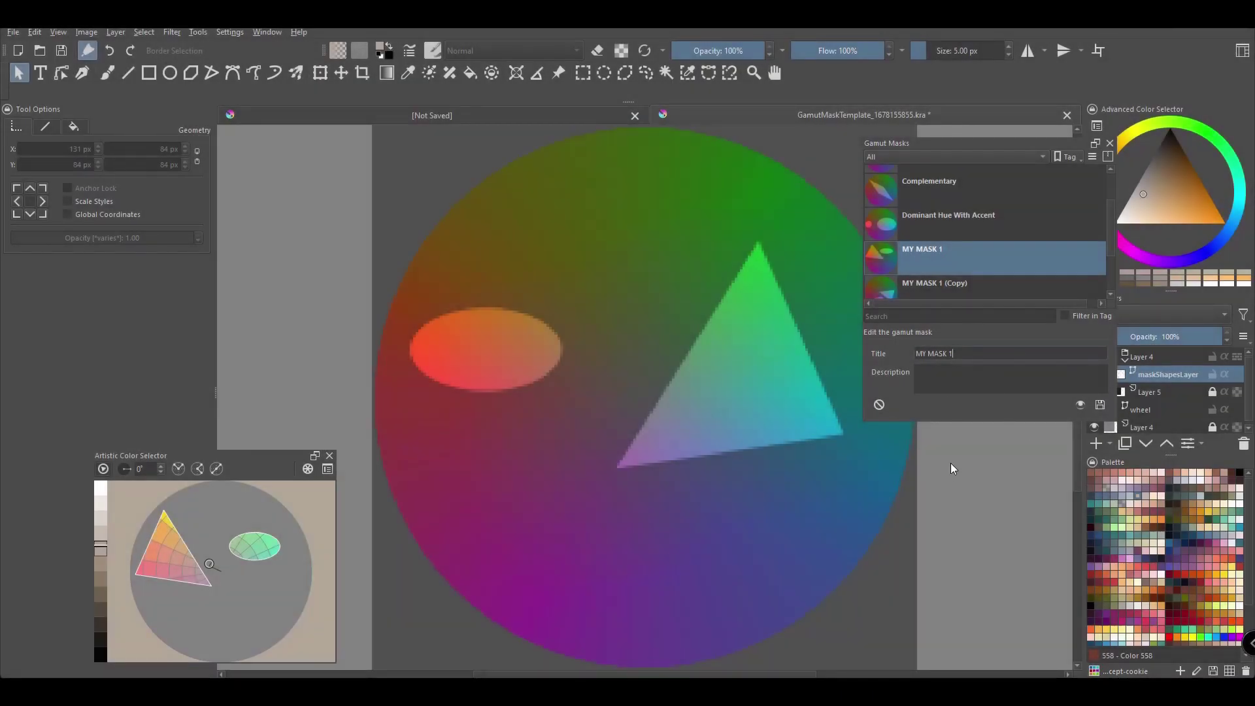
pyautogui.press('BackSpace')
pyautogui.write('SECON')
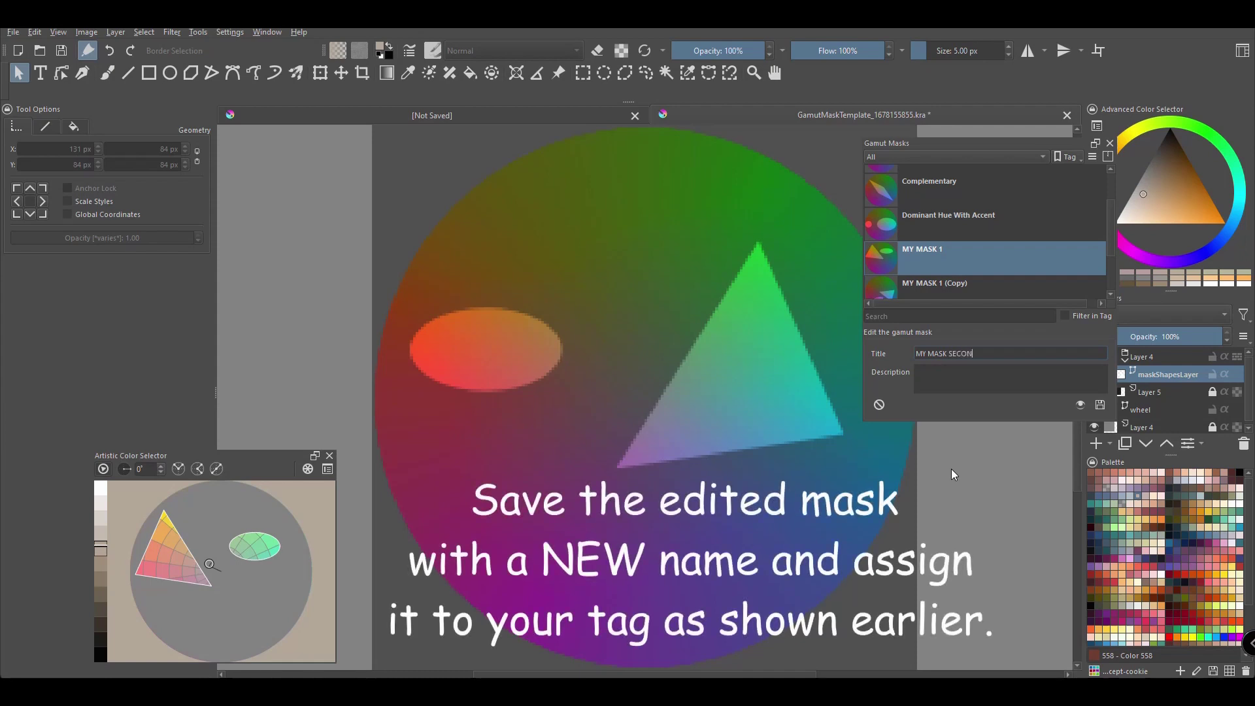
pyautogui.write('D VERSION')
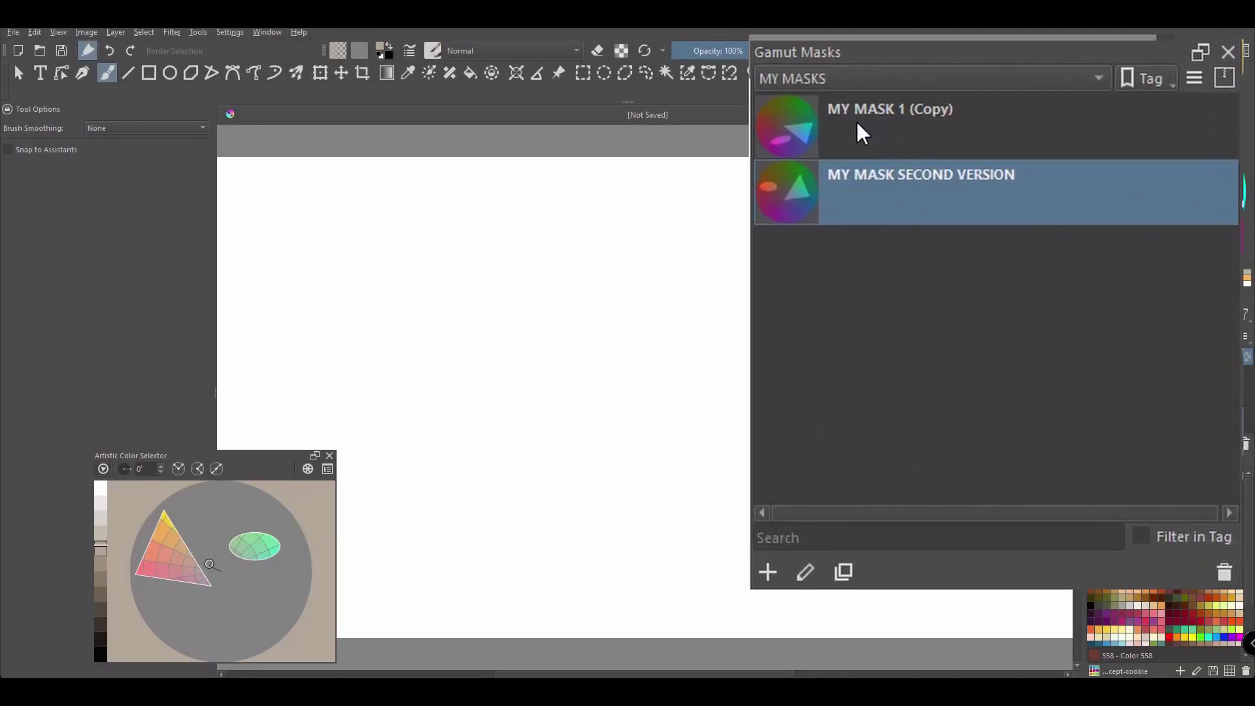
# Delete MY MASK 1 (Copy), then MY MASK SECOND VERSION, answering Yes to each confirmation
pyautogui.click(857, 123)
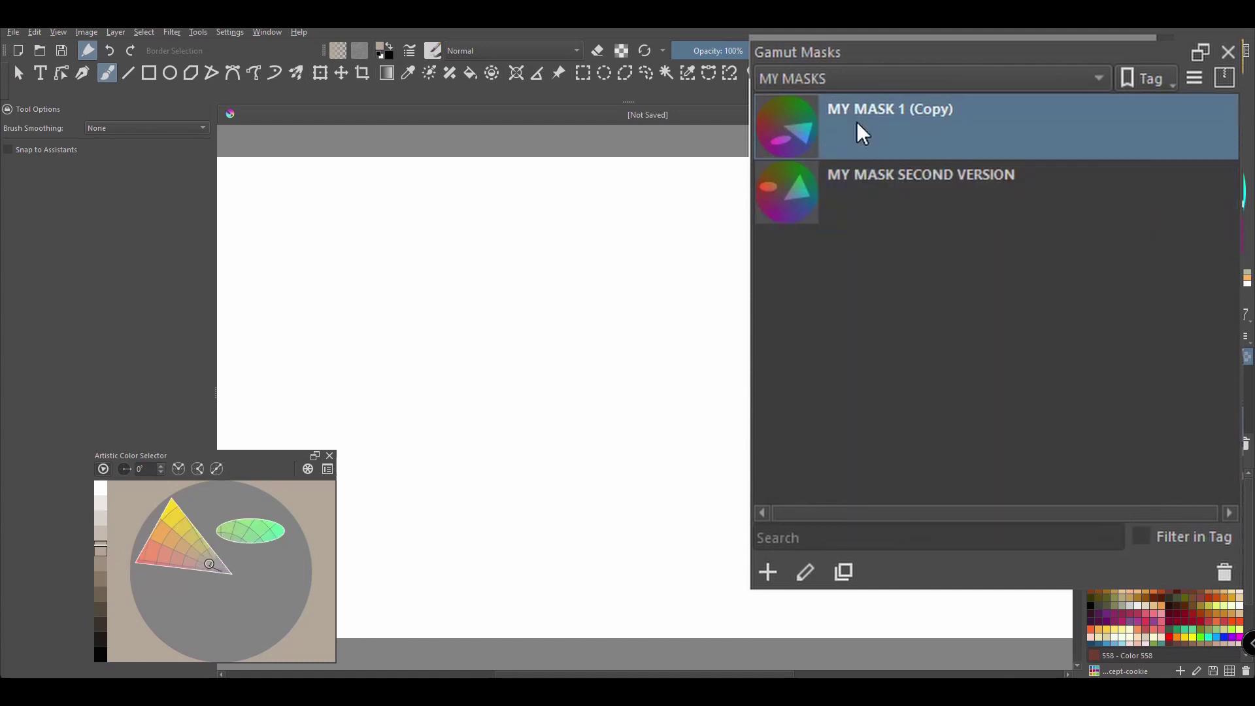
pyautogui.click(1224, 572)
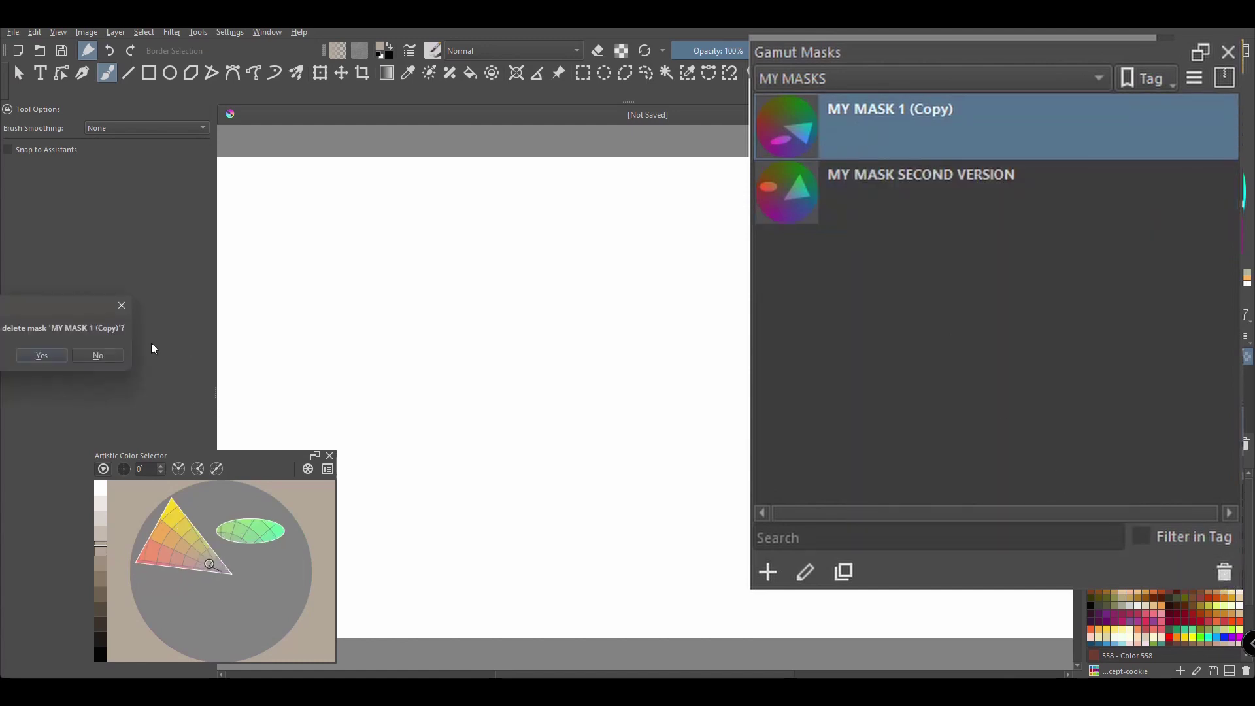
pyautogui.moveTo(54, 305); pyautogui.dragTo(403, 252)
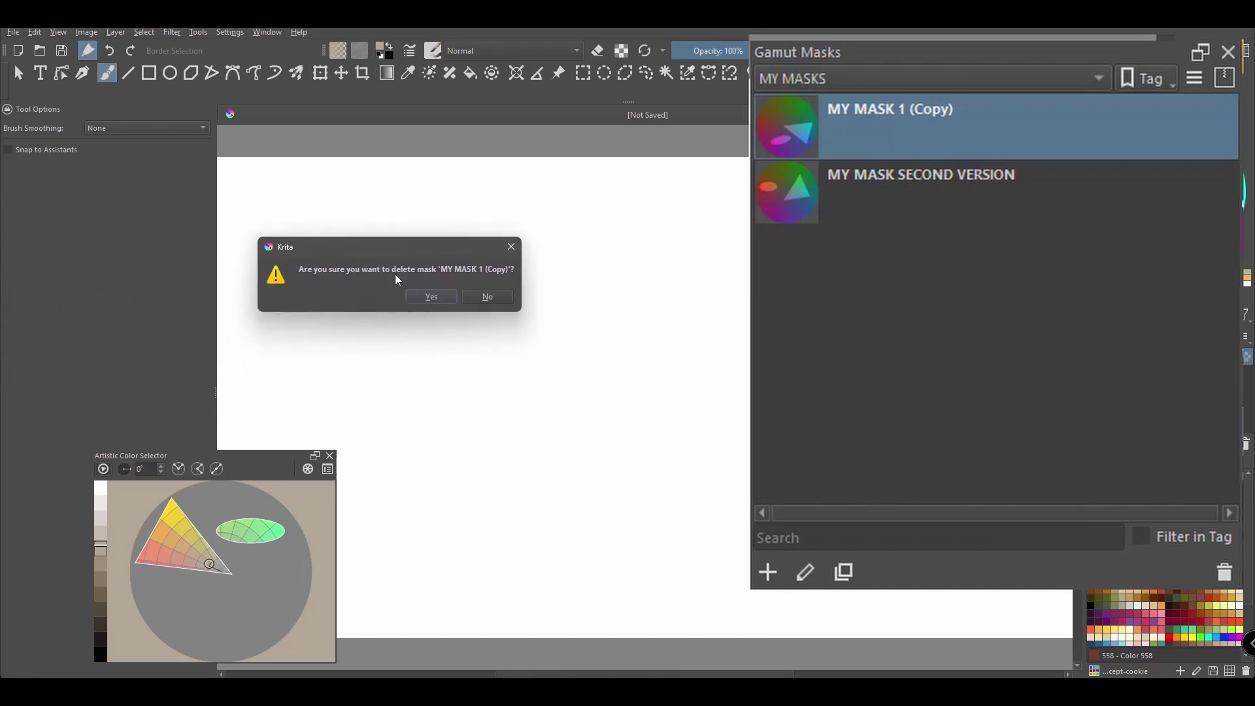
pyautogui.click(431, 296)
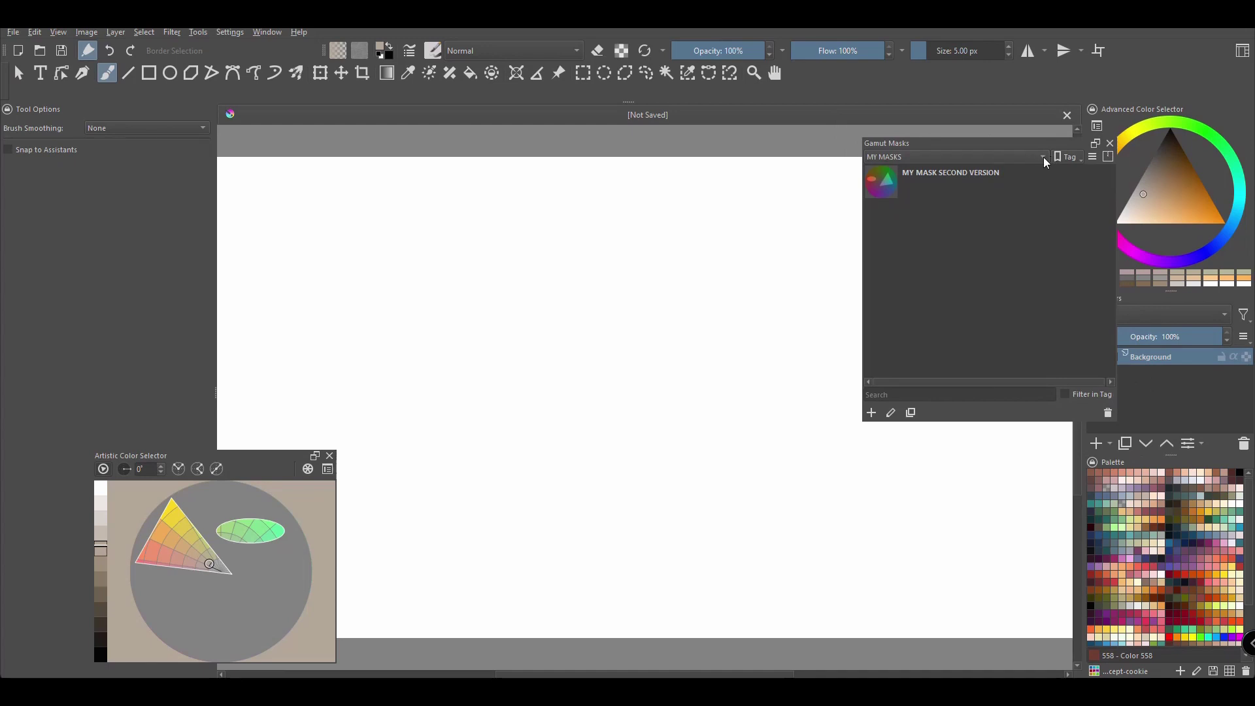
pyautogui.click(1010, 176)
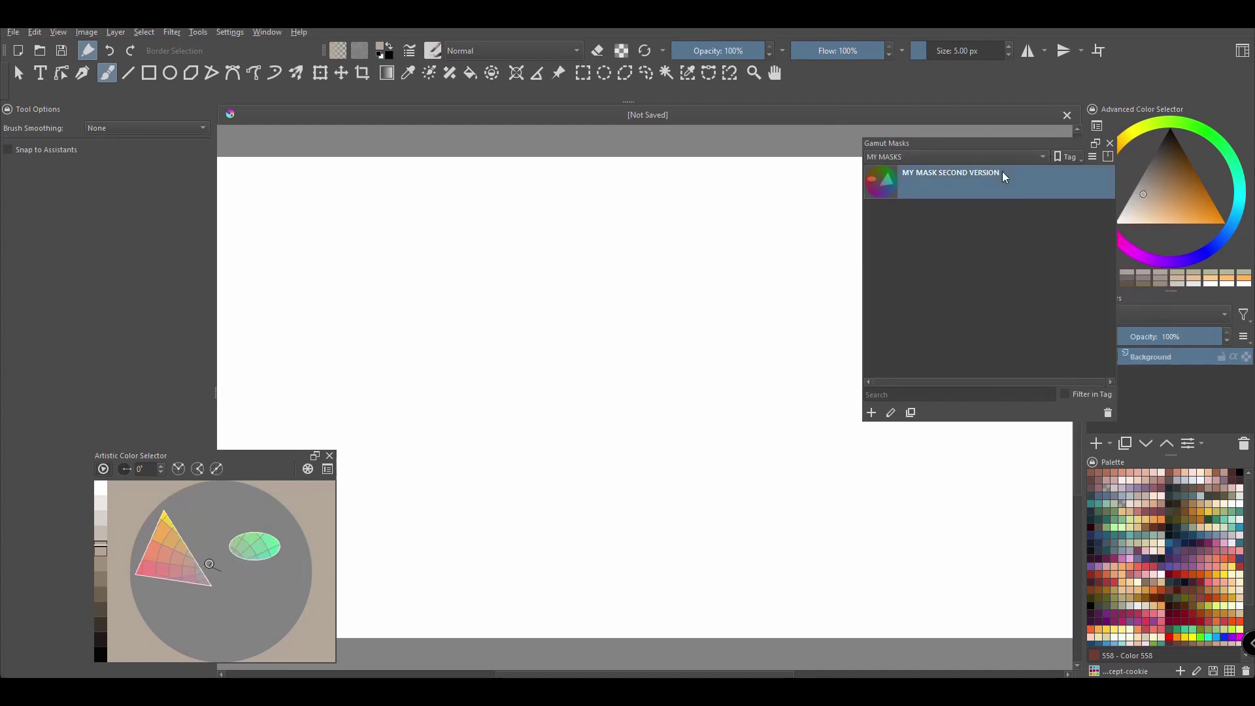
pyautogui.click(1108, 413)
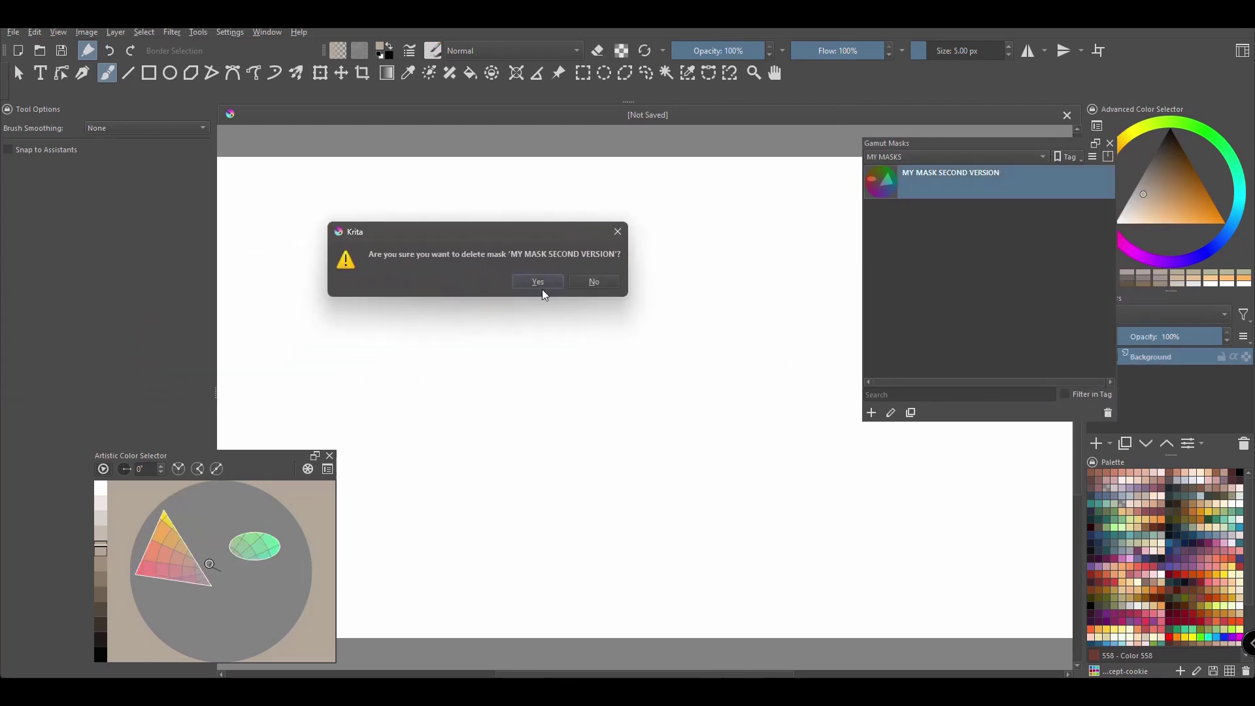
pyautogui.click(538, 282)
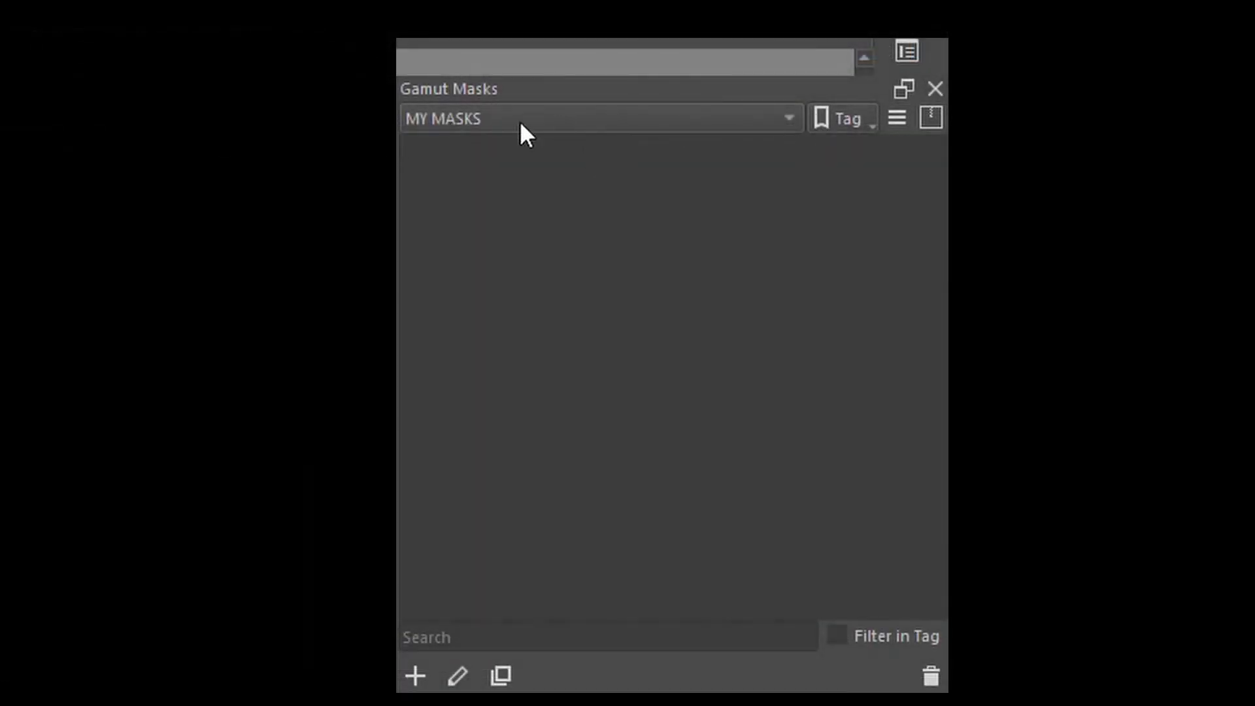
# Remove the MY MASKS tag with Delete this tag, leaving the six built-in gamut masks
pyautogui.click(425, 119)
pyautogui.click(563, 124)
pyautogui.click(862, 118)
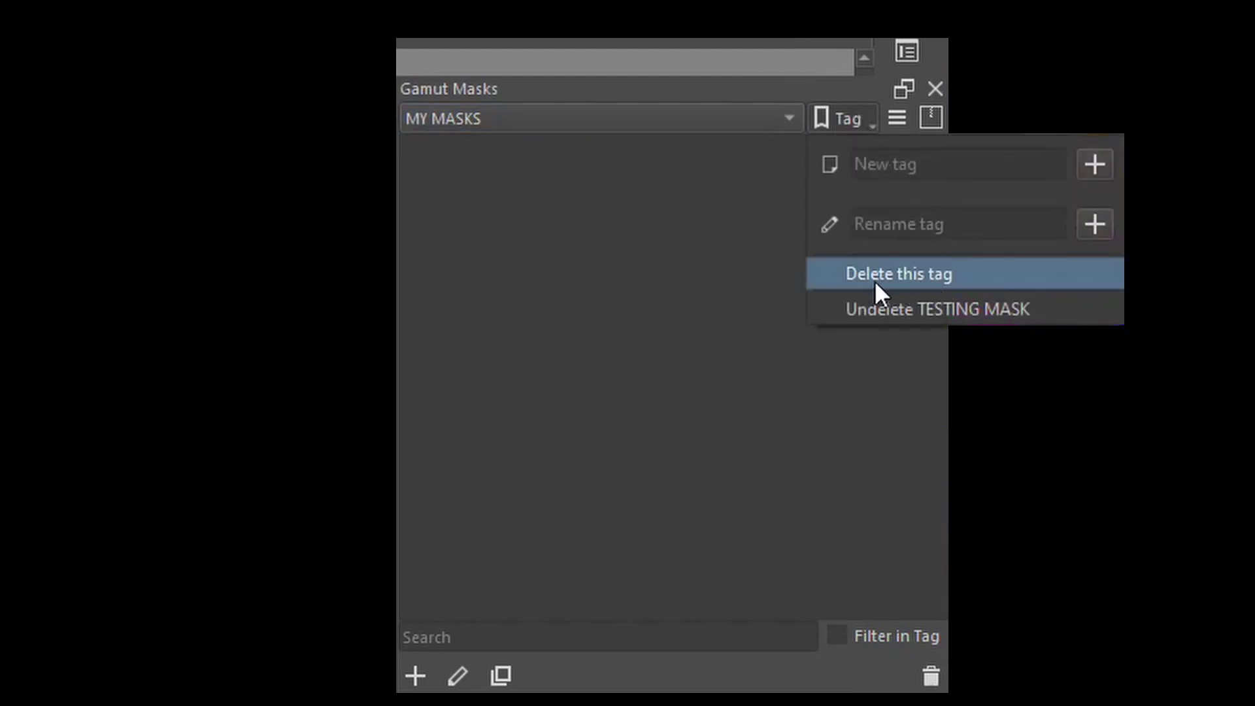
pyautogui.click(931, 280)
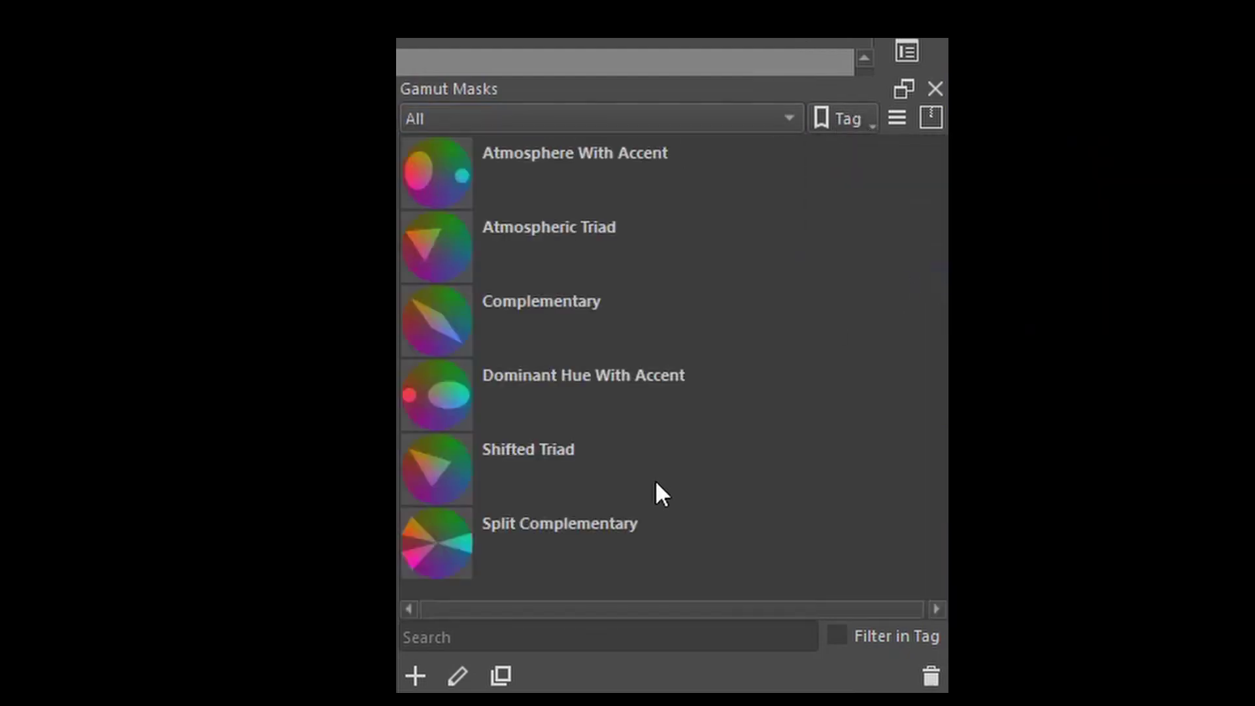
pyautogui.click(741, 125)
pyautogui.press('Escape')
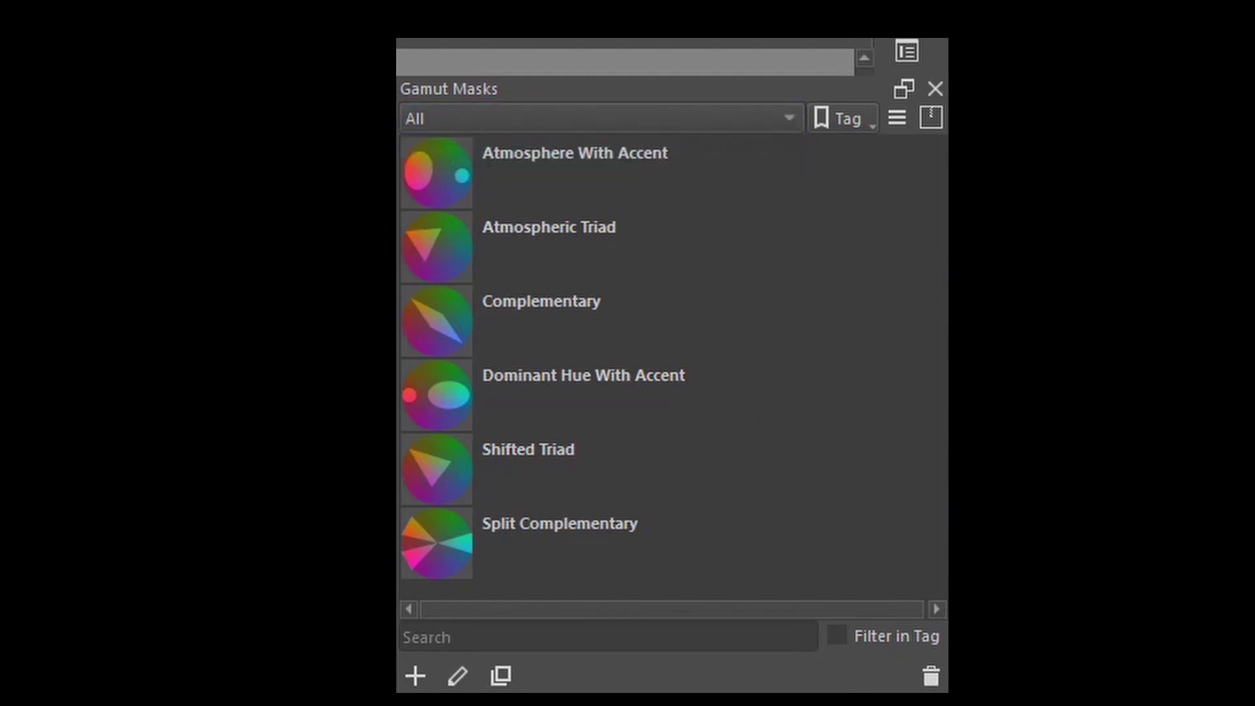